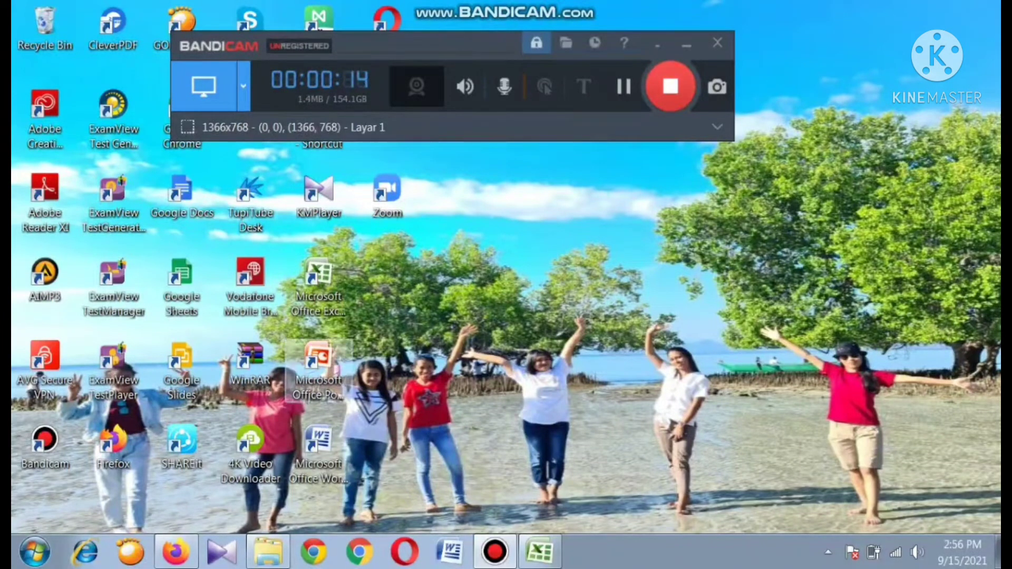
Step: Switch to Firefox and review the questions of the form "Soal PTS I Bindo & PPKn_ H1 2021-2022" through question 9
{"action": "mouse_move", "coordinate": [176, 552]}
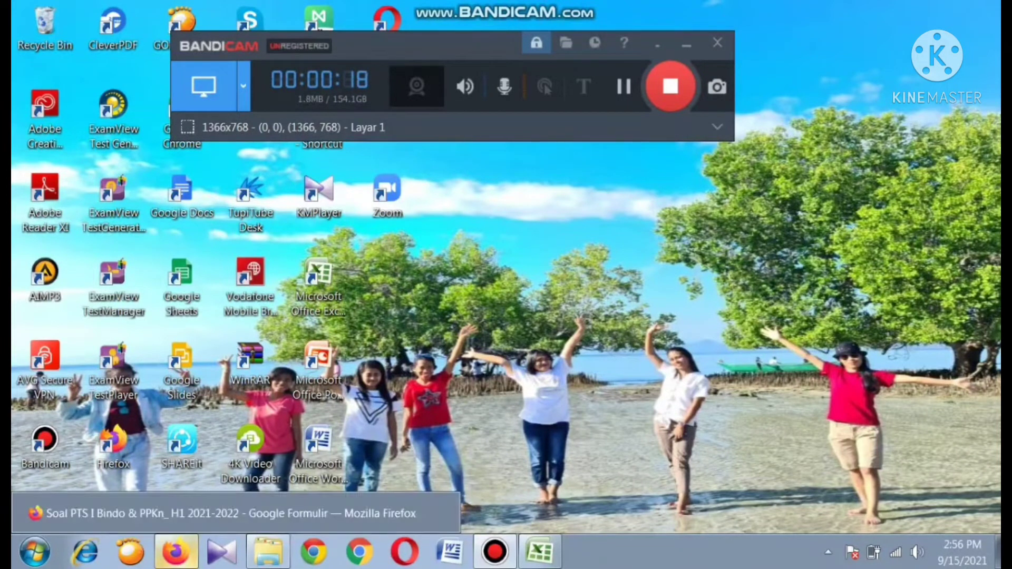
{"action": "left_click", "coordinate": [176, 552]}
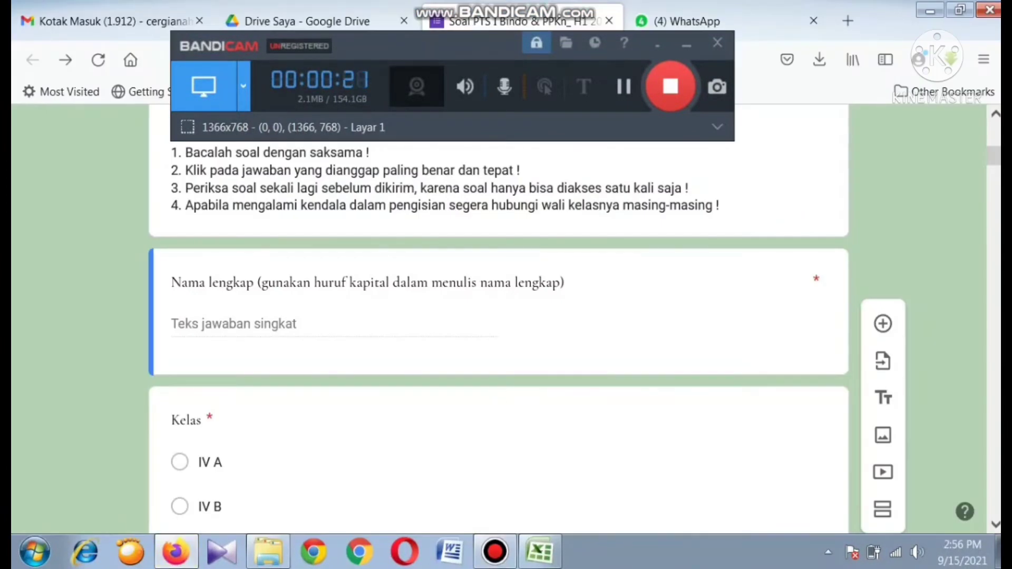
{"action": "scroll", "coordinate": [498, 316], "scroll_direction": "up", "scroll_amount": 5}
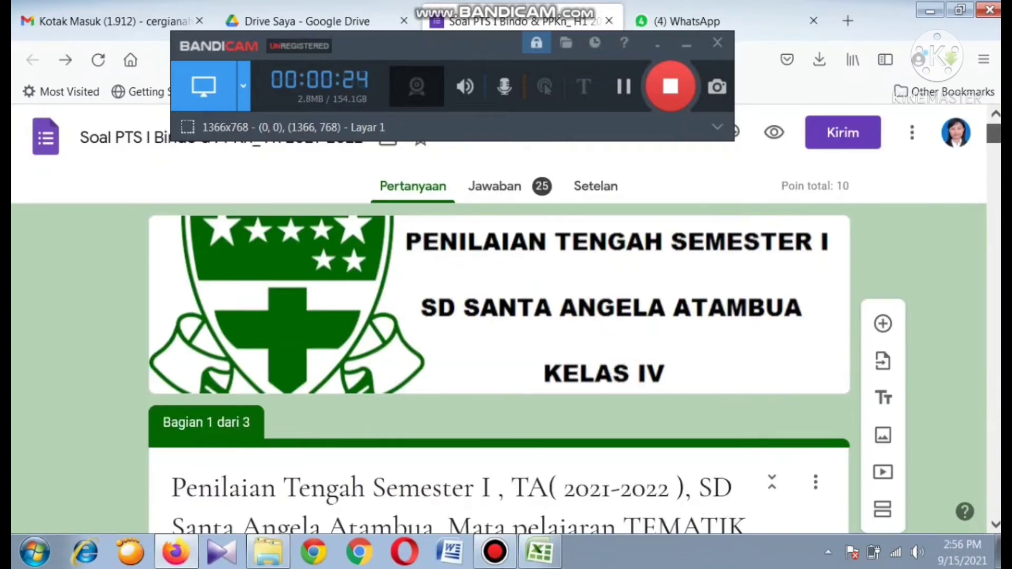
{"action": "scroll", "coordinate": [498, 317], "scroll_direction": "down", "scroll_amount": 2}
{"action": "scroll", "coordinate": [499, 316], "scroll_direction": "down", "scroll_amount": 10}
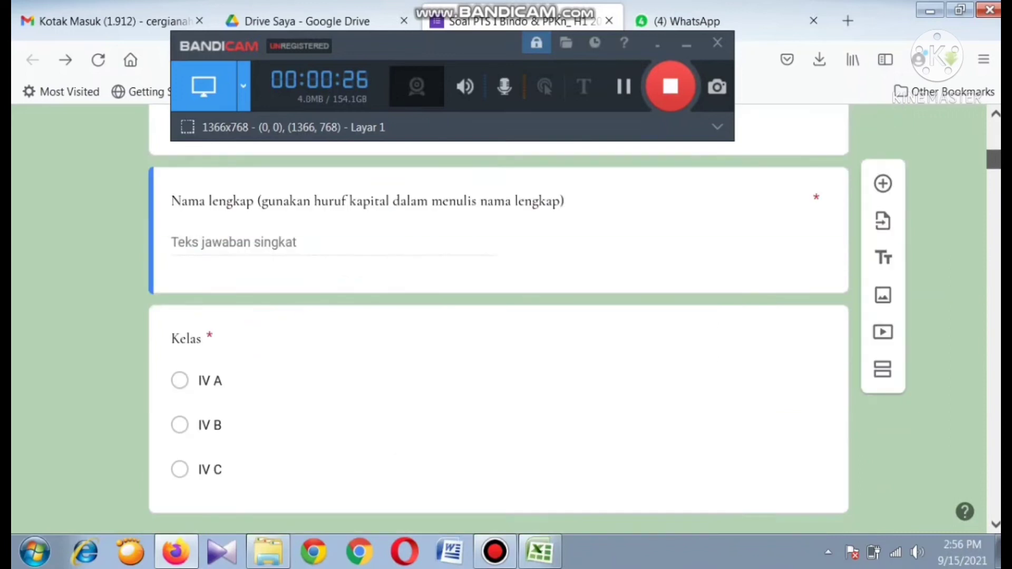
{"action": "scroll", "coordinate": [499, 316], "scroll_direction": "down", "scroll_amount": 5}
{"action": "scroll", "coordinate": [498, 316], "scroll_direction": "down", "scroll_amount": 15}
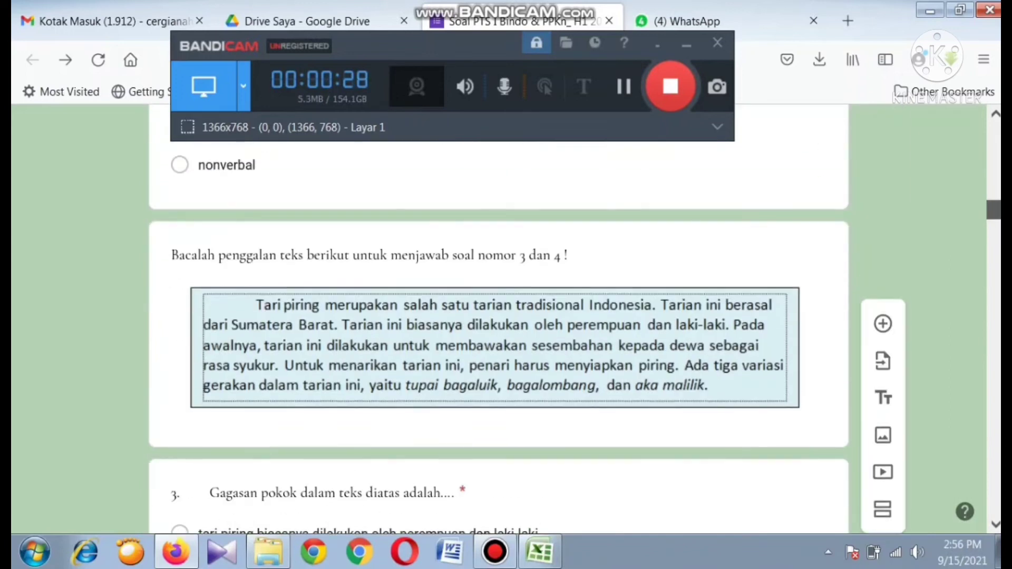
{"action": "scroll", "coordinate": [499, 316], "scroll_direction": "down", "scroll_amount": 15}
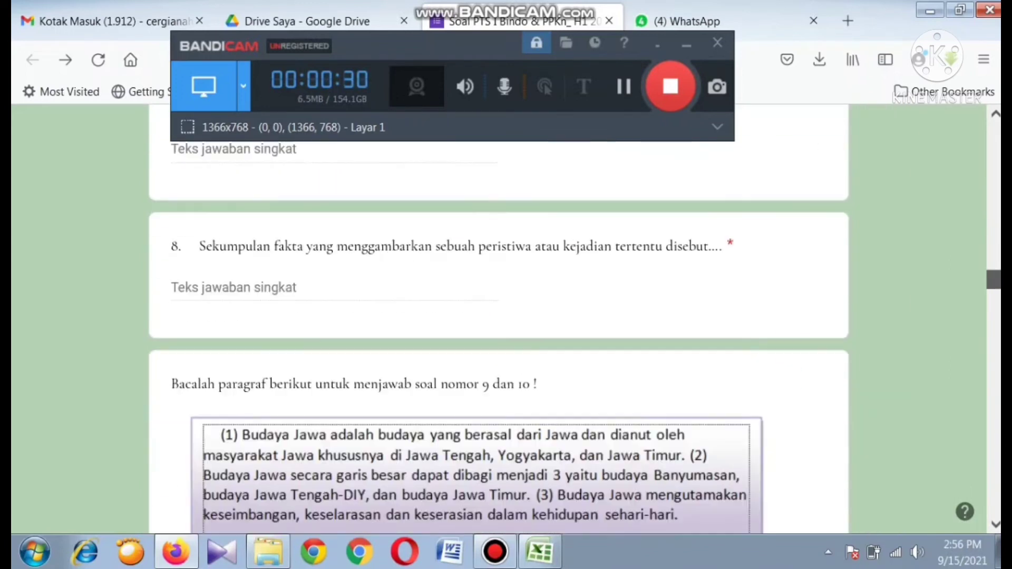
{"action": "scroll", "coordinate": [498, 317], "scroll_direction": "up", "scroll_amount": 12}
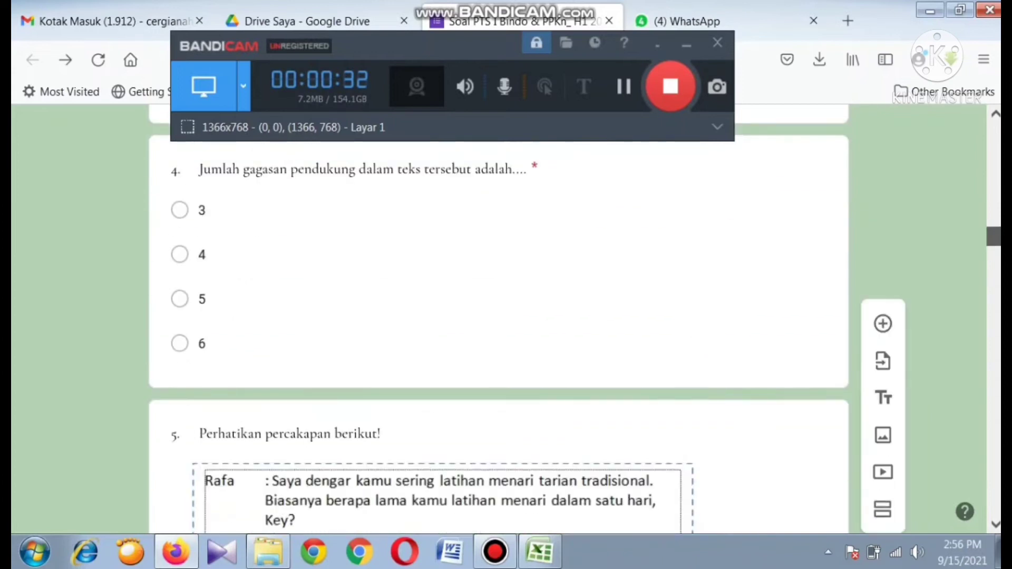
{"action": "scroll", "coordinate": [499, 317], "scroll_direction": "down", "scroll_amount": 3}
{"action": "scroll", "coordinate": [498, 316], "scroll_direction": "down", "scroll_amount": 8}
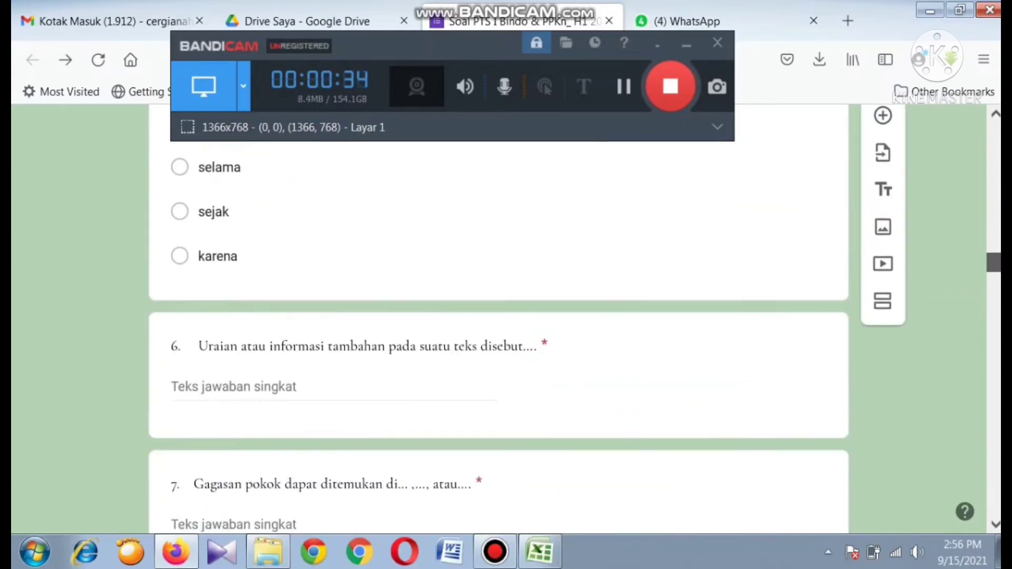
{"action": "scroll", "coordinate": [499, 316], "scroll_direction": "up", "scroll_amount": 11}
{"action": "scroll", "coordinate": [498, 316], "scroll_direction": "down", "scroll_amount": 7}
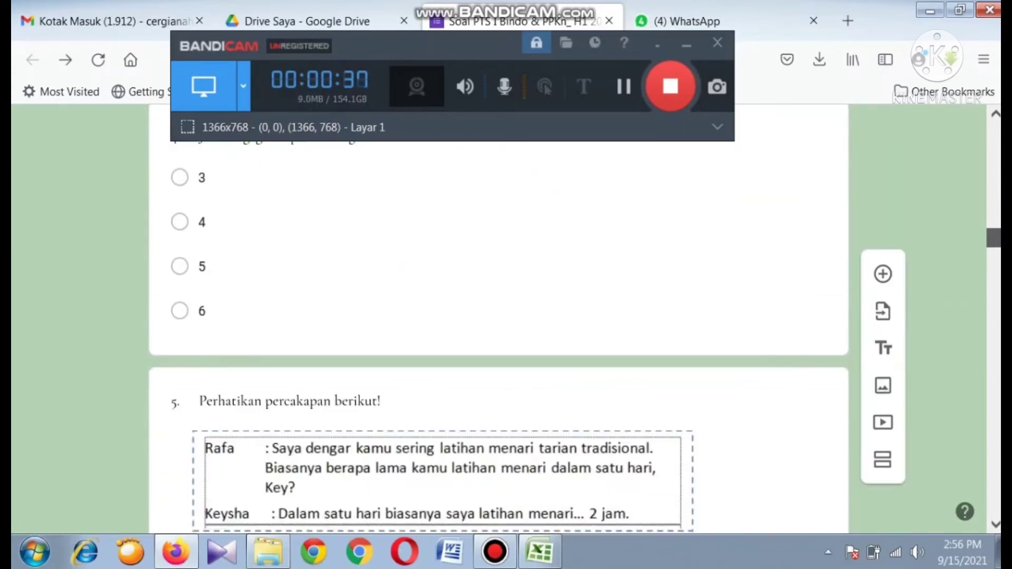
{"action": "scroll", "coordinate": [499, 316], "scroll_direction": "down", "scroll_amount": 8}
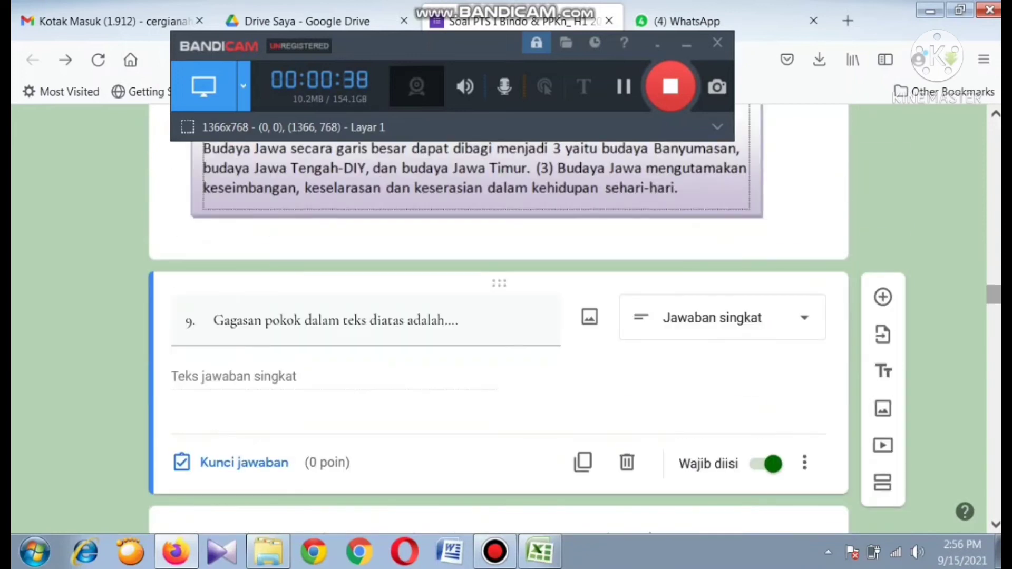
{"action": "scroll", "coordinate": [498, 316], "scroll_direction": "up", "scroll_amount": 18}
{"action": "scroll", "coordinate": [498, 316], "scroll_direction": "up", "scroll_amount": 12}
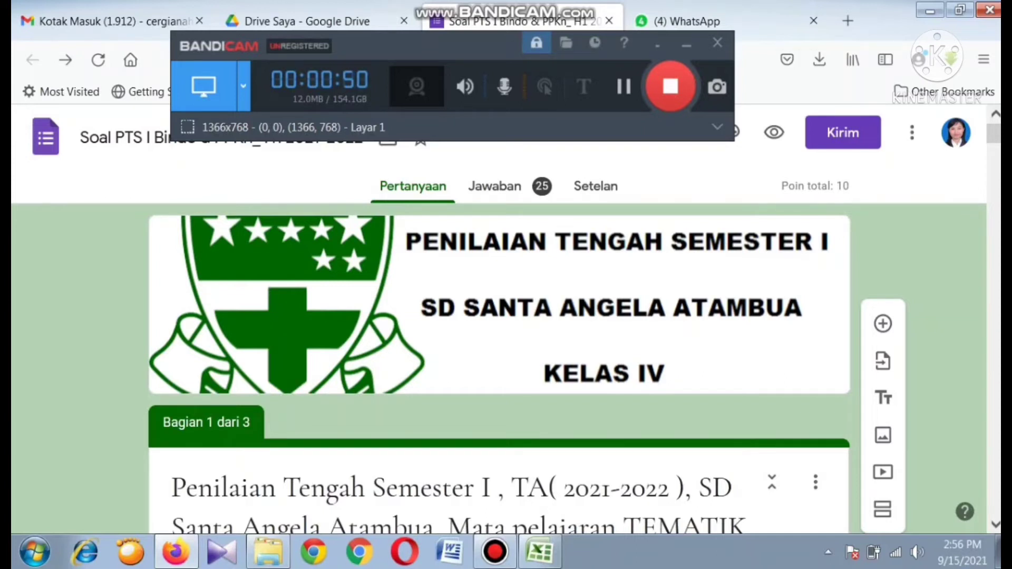
Step: Show the form's responses (Jawaban) and look over their summary
{"action": "left_click", "coordinate": [503, 186]}
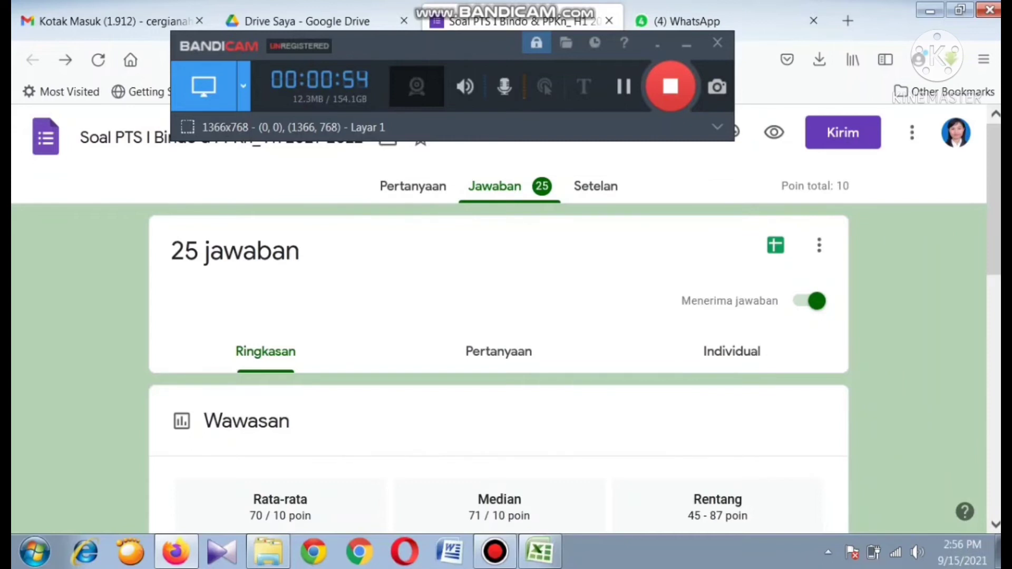
{"action": "scroll", "coordinate": [499, 337], "scroll_direction": "down", "scroll_amount": 15}
{"action": "scroll", "coordinate": [499, 337], "scroll_direction": "up", "scroll_amount": 15}
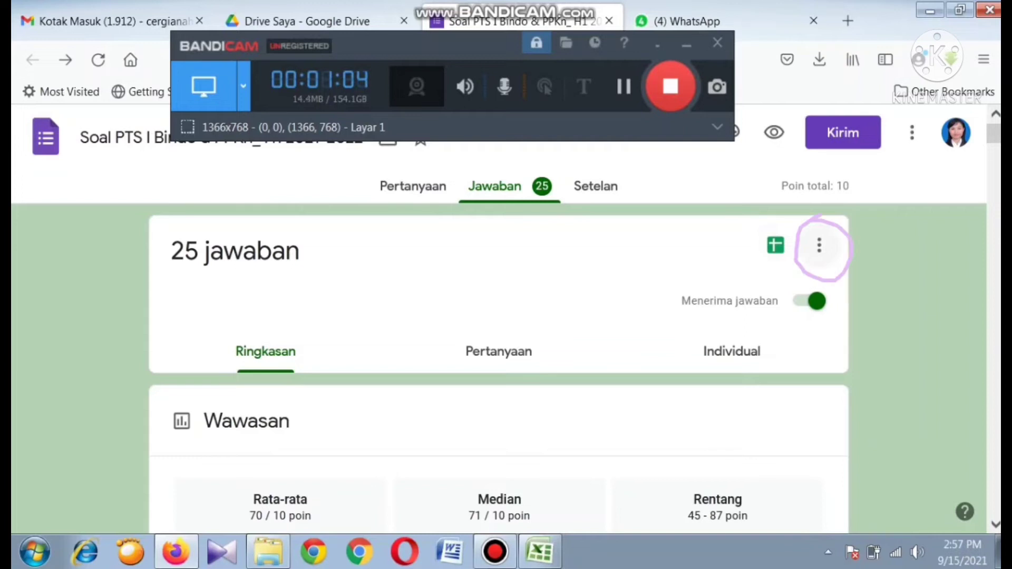
Step: Download the form responses as CSV and save the zip file to the computer
{"action": "left_click", "coordinate": [820, 246]}
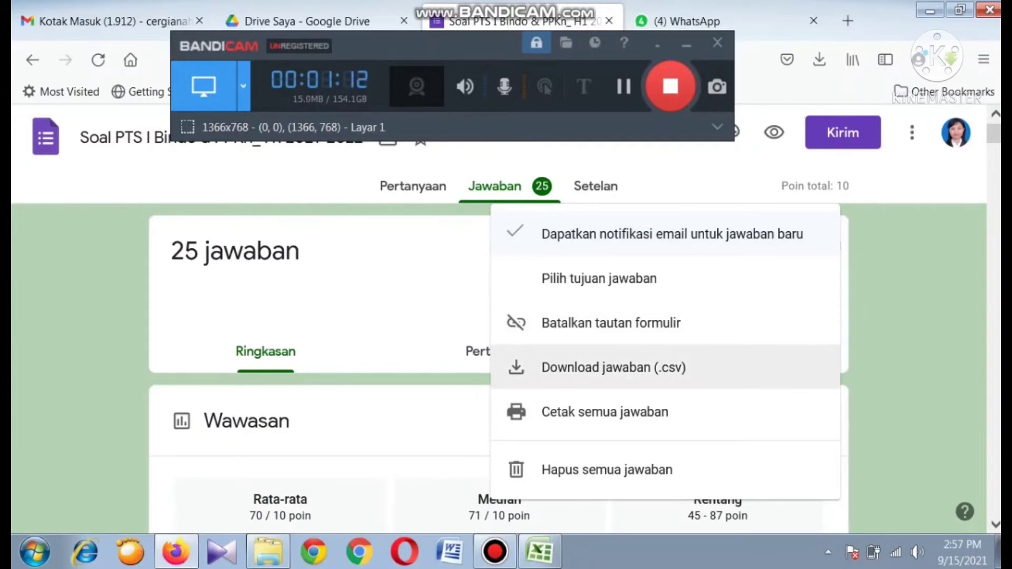
{"action": "left_click", "coordinate": [629, 367]}
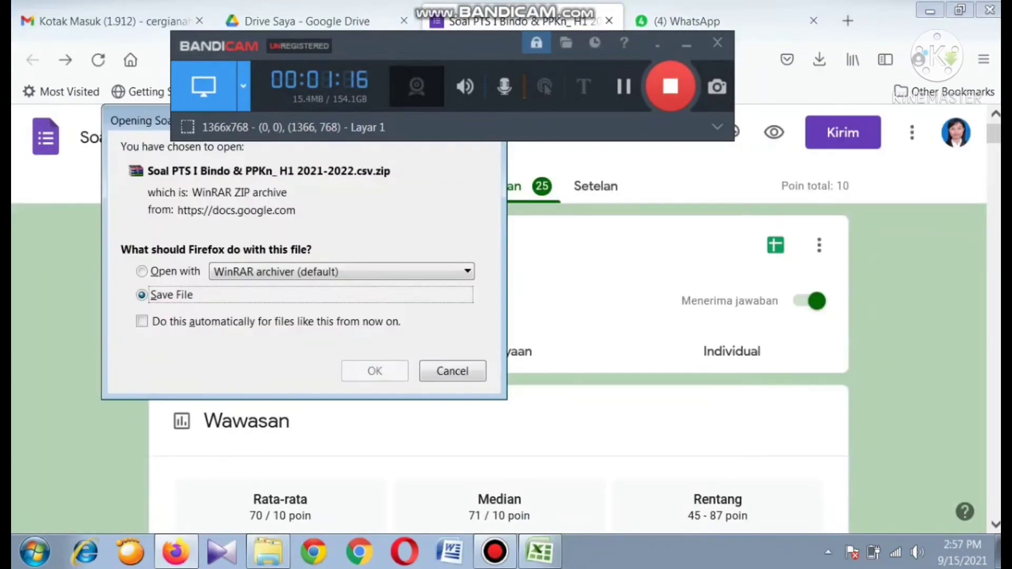
{"action": "left_click", "coordinate": [375, 371]}
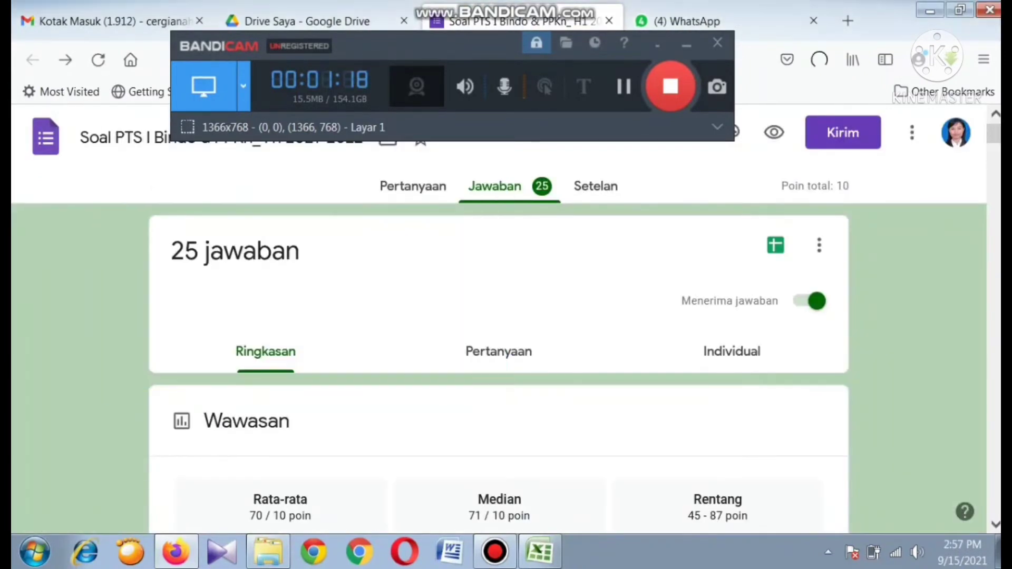
Step: Open the downloaded archive "Soal PTS I Bindo & PPKn_ H1 2021-2022.csv(4).zip" and the CSV file inside it
{"action": "left_click_drag", "start_coordinate": [411, 45], "coordinate": [315, 30]}
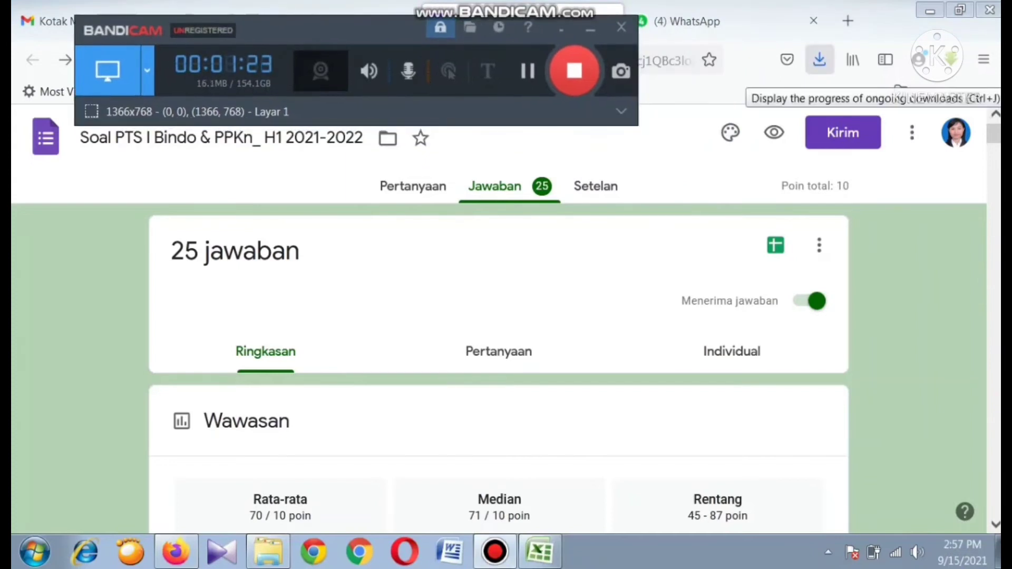
{"action": "left_click", "coordinate": [819, 59]}
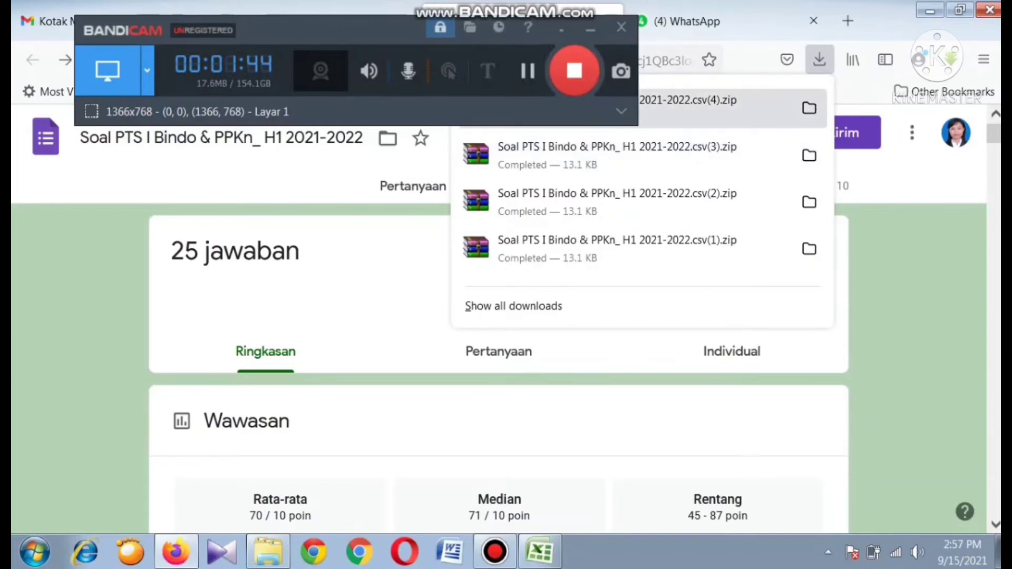
{"action": "left_click", "coordinate": [688, 108]}
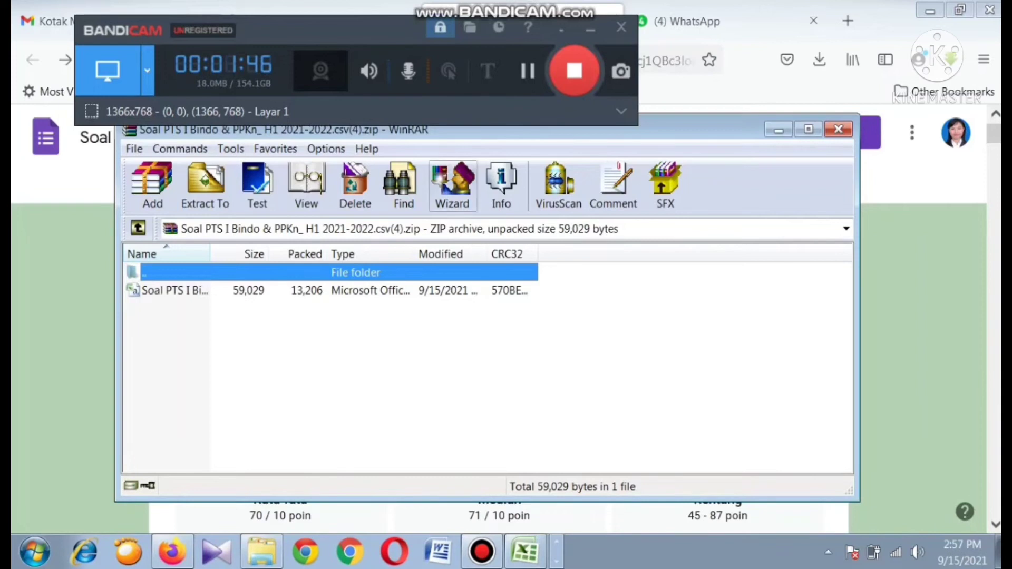
{"action": "left_click", "coordinate": [364, 343]}
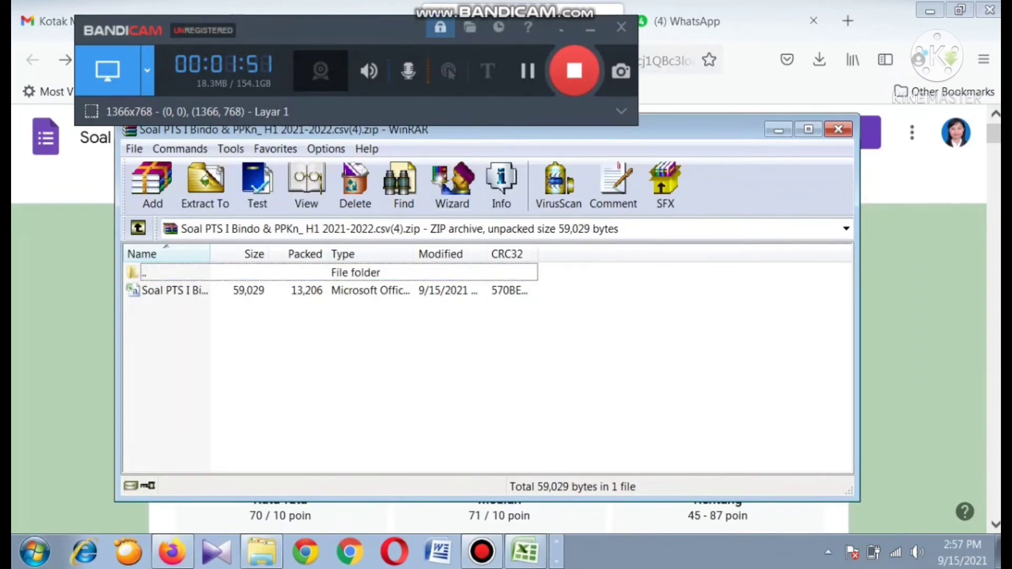
{"action": "double_click", "coordinate": [175, 291]}
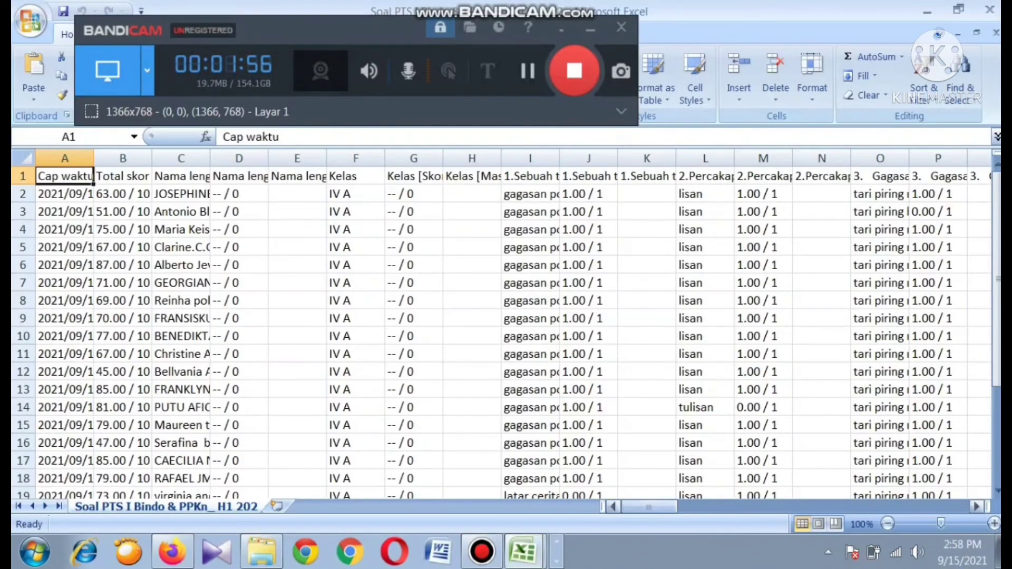
Step: Examine the layout of the response sheet and the format of the question 1 scores in column J
{"action": "mouse_move", "coordinate": [649, 508]}
{"action": "left_mouse_down"}
{"action": "mouse_move", "coordinate": [812, 508]}
{"action": "mouse_move", "coordinate": [648, 507]}
{"action": "left_mouse_up"}
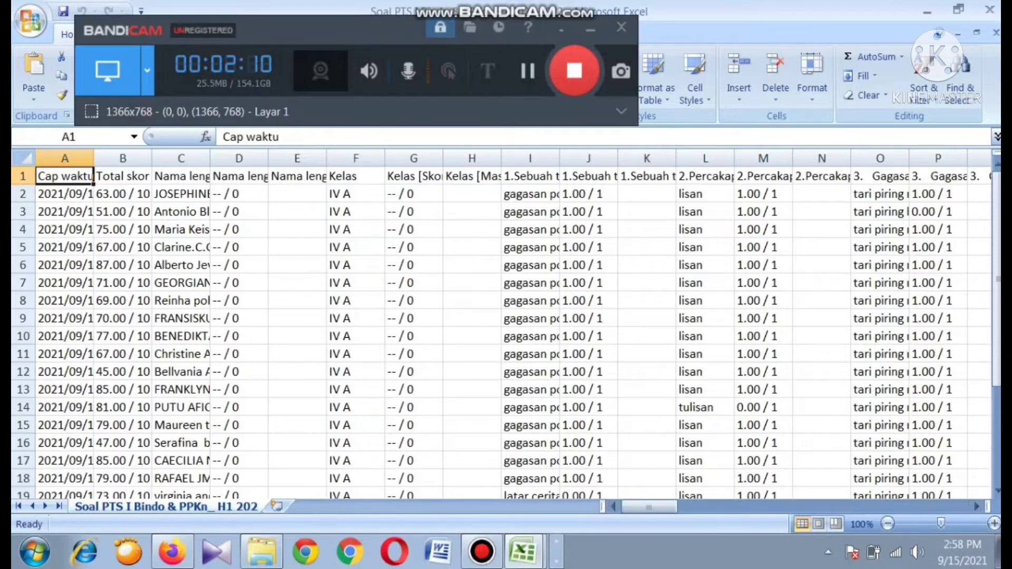
{"action": "left_click", "coordinate": [589, 212]}
{"action": "left_click", "coordinate": [589, 194]}
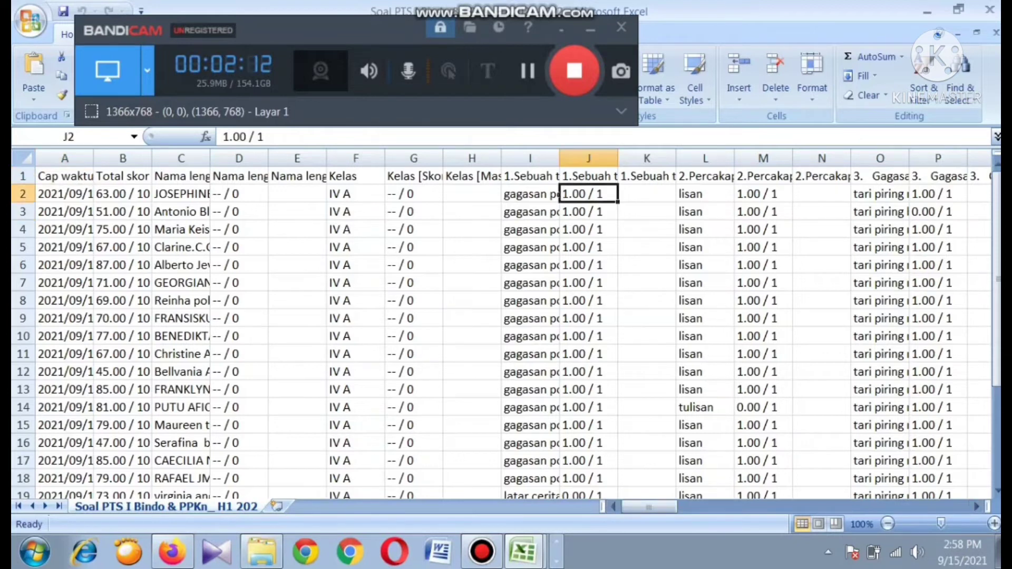
{"action": "left_click", "coordinate": [588, 212]}
{"action": "left_click_drag", "start_coordinate": [588, 194], "coordinate": [588, 336]}
{"action": "left_click", "coordinate": [647, 318]}
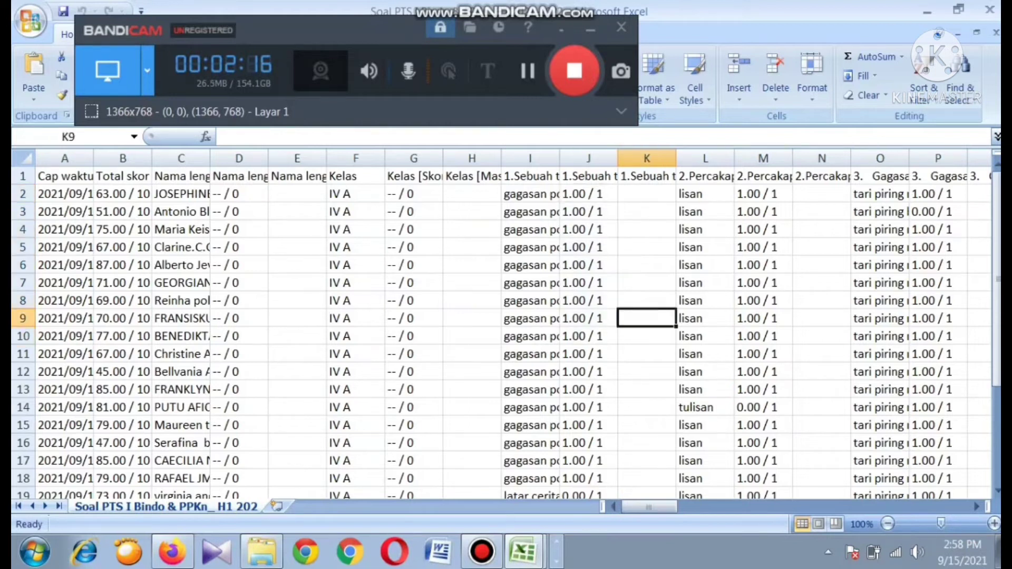
{"action": "left_click", "coordinate": [588, 194]}
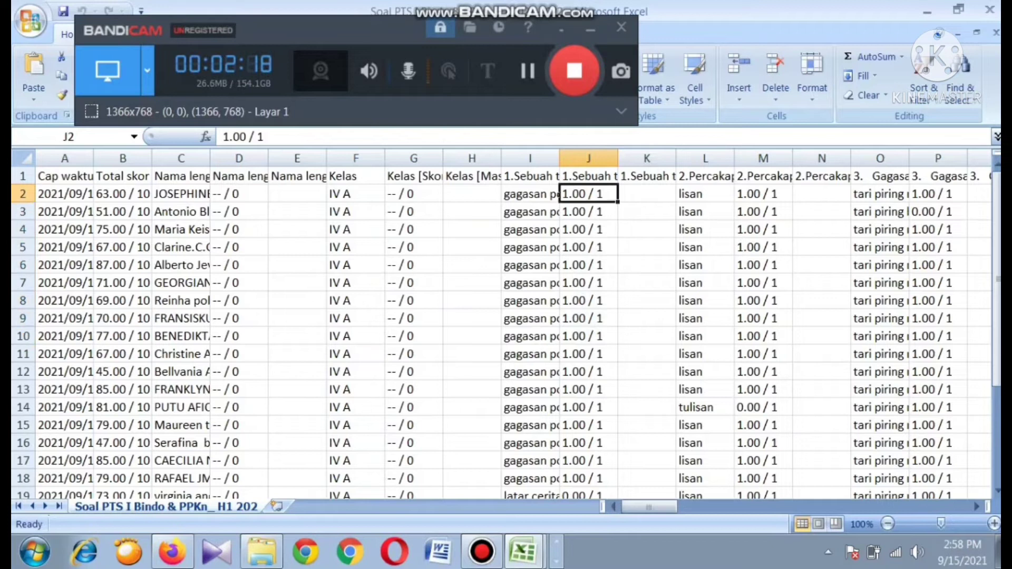
{"action": "left_click", "coordinate": [589, 230]}
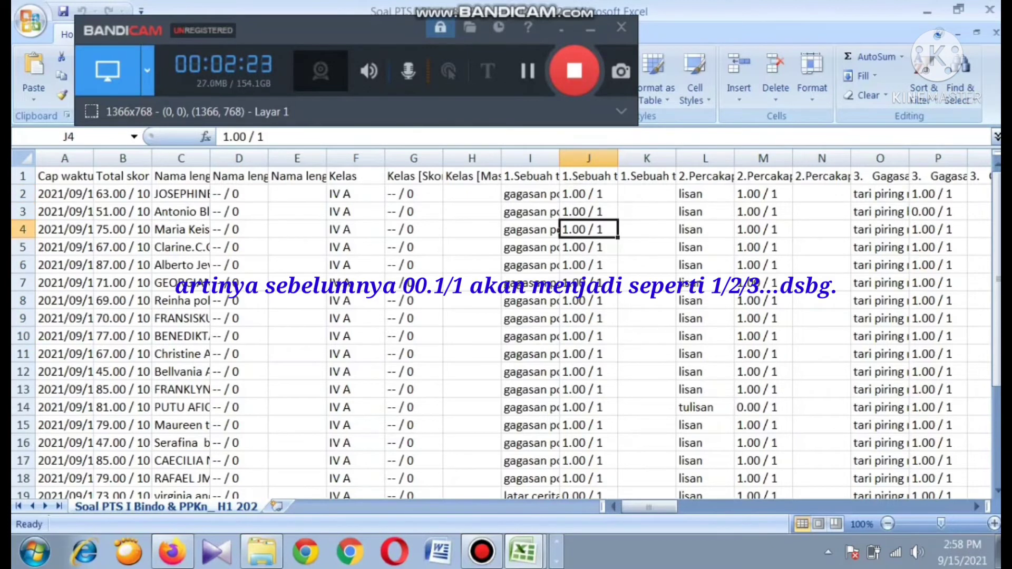
{"action": "mouse_move", "coordinate": [648, 507]}
{"action": "left_mouse_down"}
{"action": "mouse_move", "coordinate": [663, 507]}
{"action": "mouse_move", "coordinate": [649, 507]}
{"action": "left_mouse_up"}
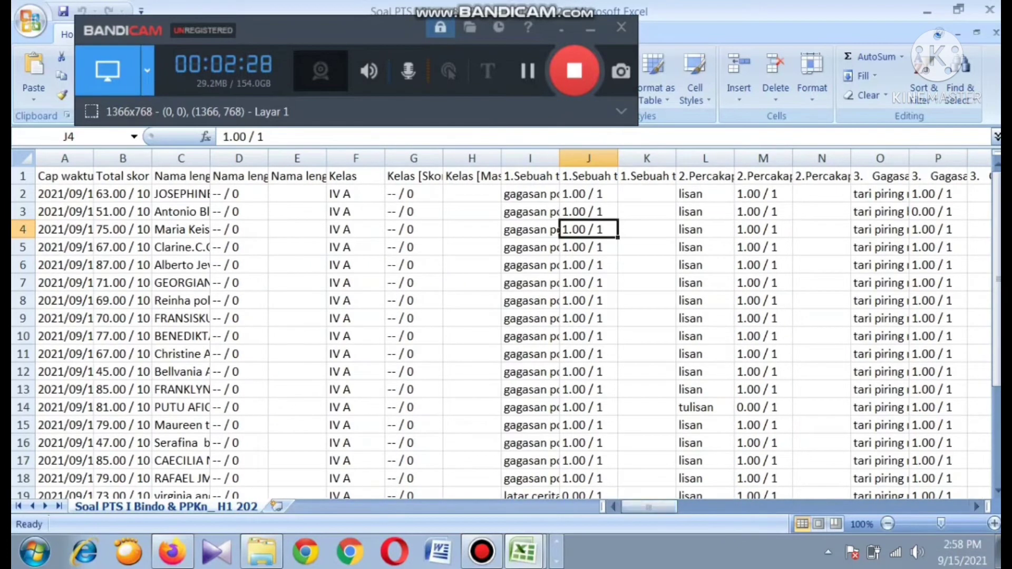
{"action": "mouse_move", "coordinate": [649, 507]}
{"action": "left_mouse_down"}
{"action": "mouse_move", "coordinate": [662, 507]}
{"action": "mouse_move", "coordinate": [649, 507]}
{"action": "left_mouse_up"}
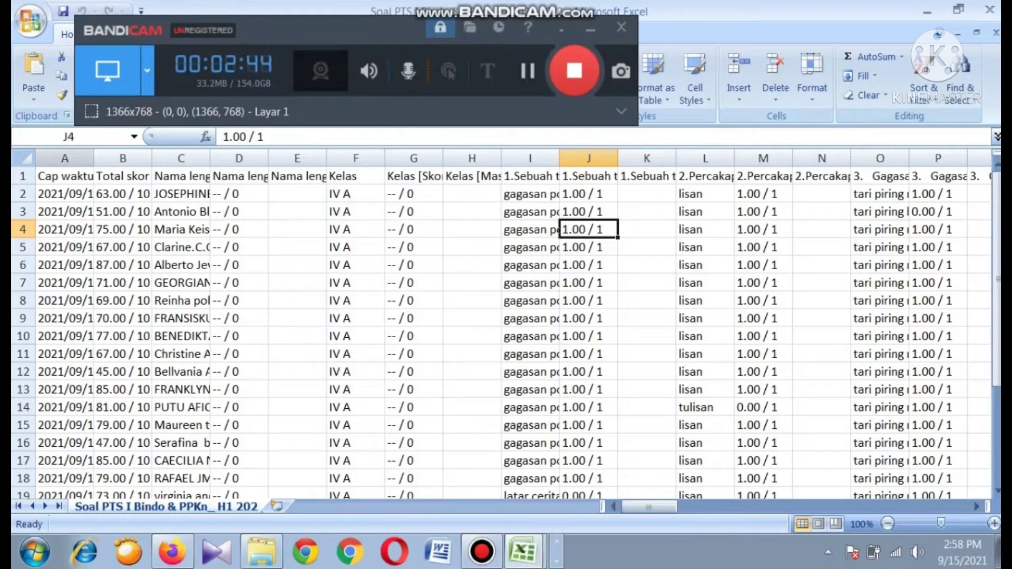
Step: Delete sheet columns A and B, holding Cap waktu and Total skor
{"action": "left_click", "coordinate": [64, 158]}
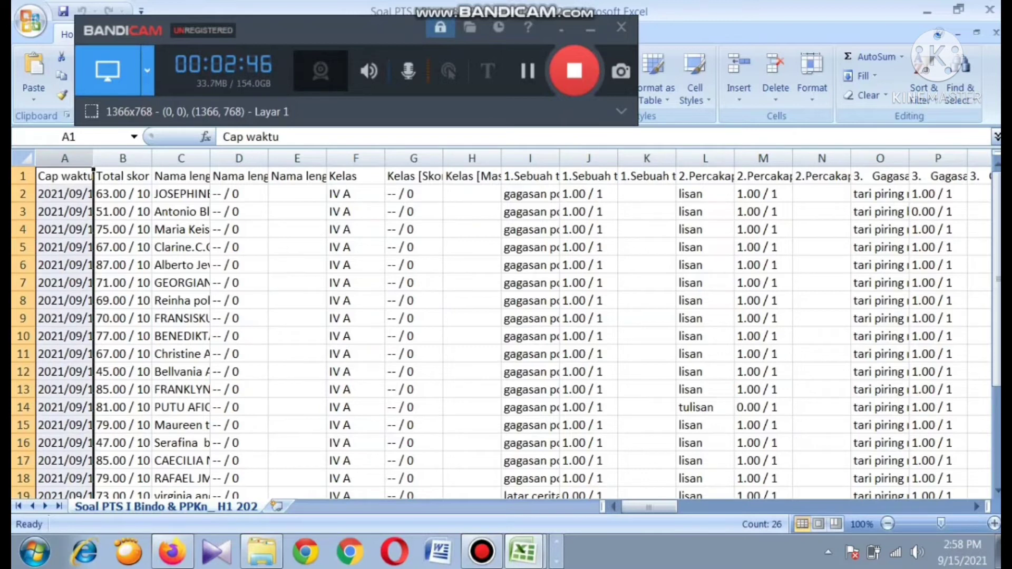
{"action": "left_click_drag", "start_coordinate": [65, 159], "coordinate": [148, 158]}
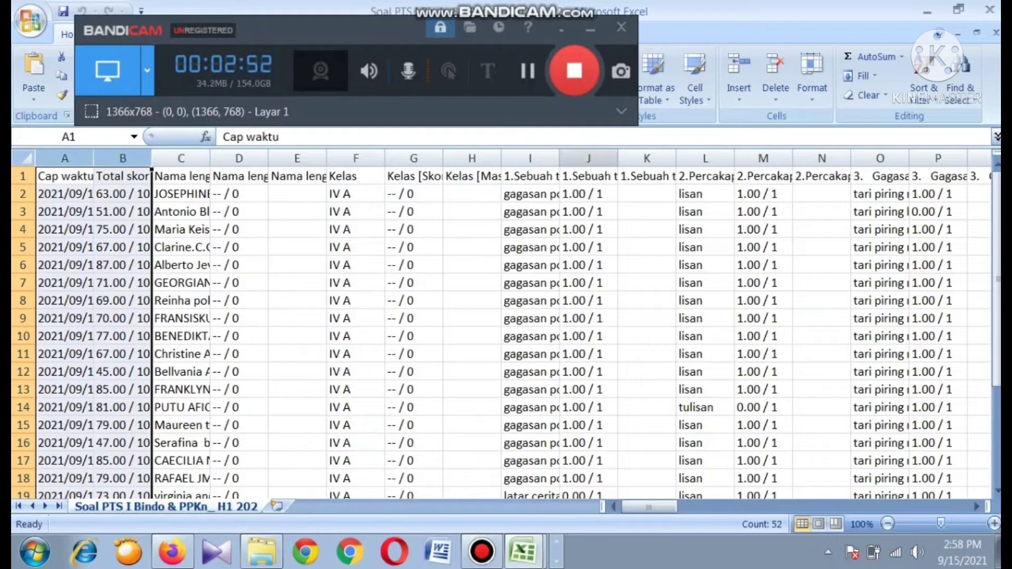
{"action": "left_click", "coordinate": [775, 91]}
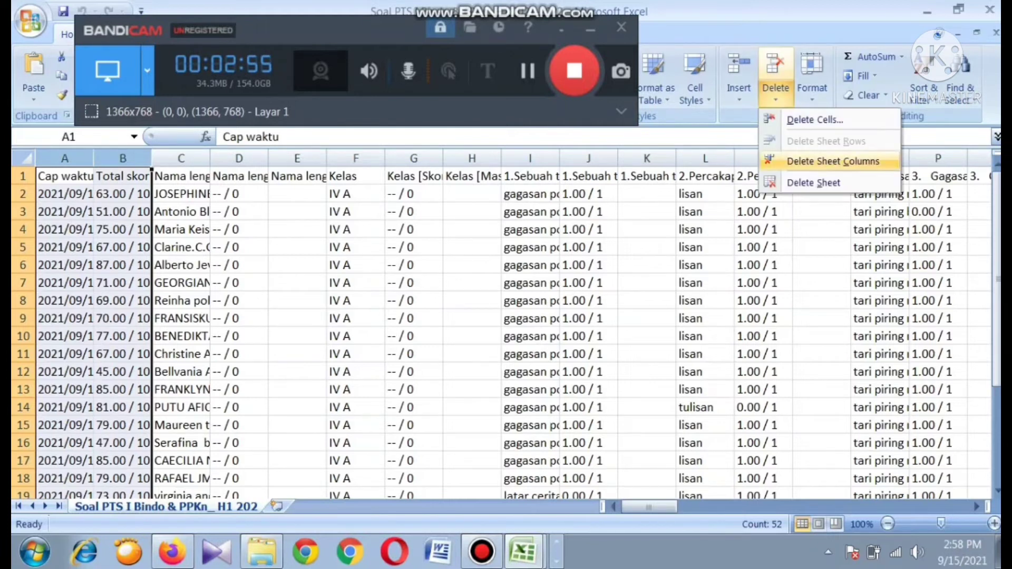
{"action": "left_click", "coordinate": [833, 161]}
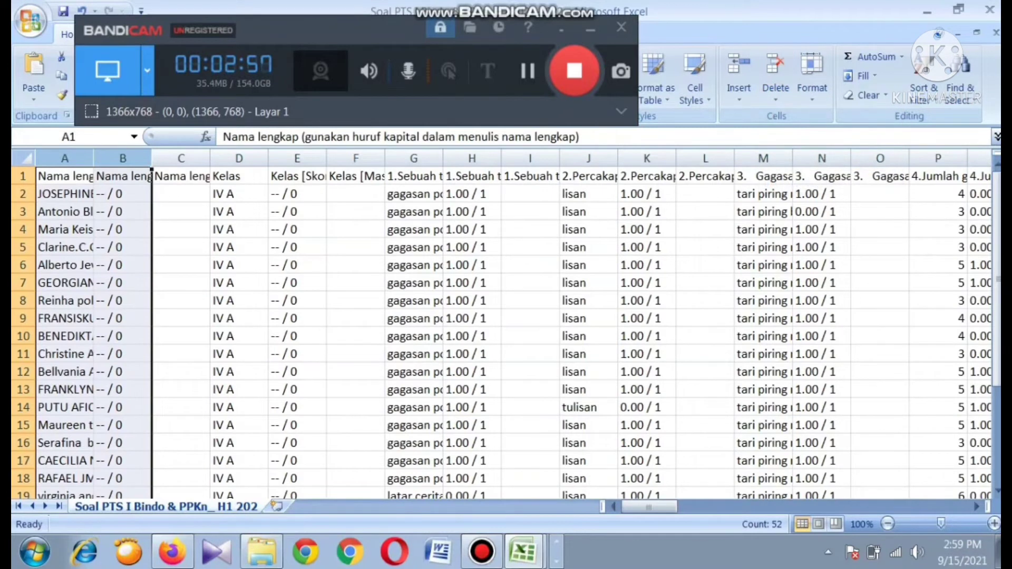
Step: Delete sheet columns B and C, holding Nama lengkap [Skor] and Nama lengkap [Masukan]
{"action": "left_click", "coordinate": [123, 159]}
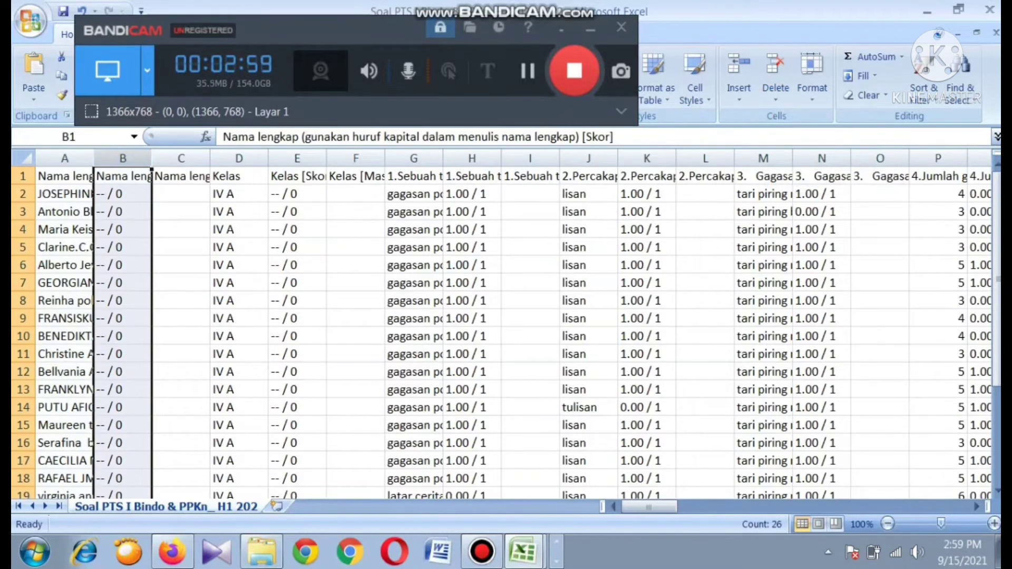
{"action": "left_click_drag", "start_coordinate": [123, 159], "coordinate": [181, 159]}
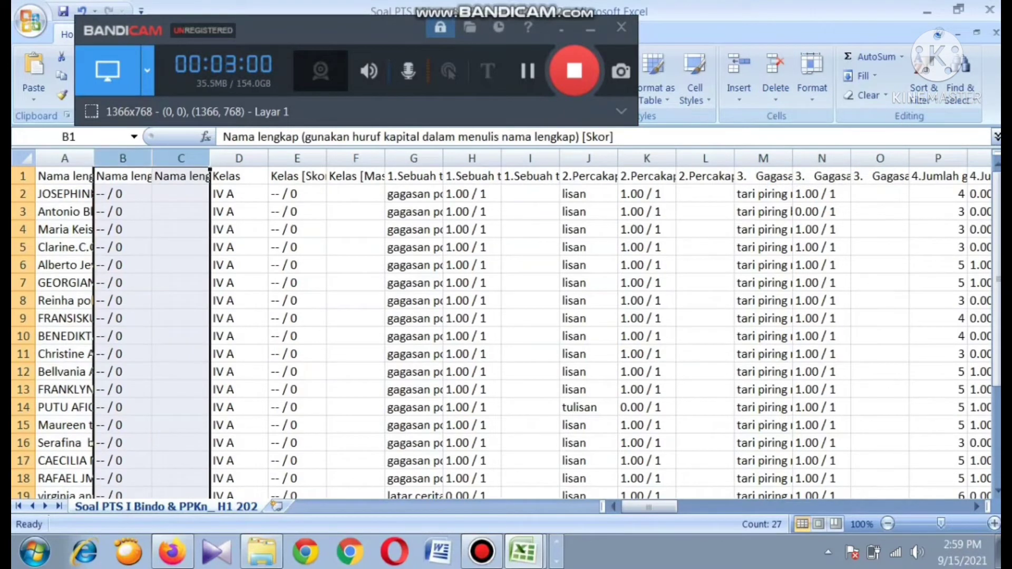
{"action": "left_click", "coordinate": [775, 91]}
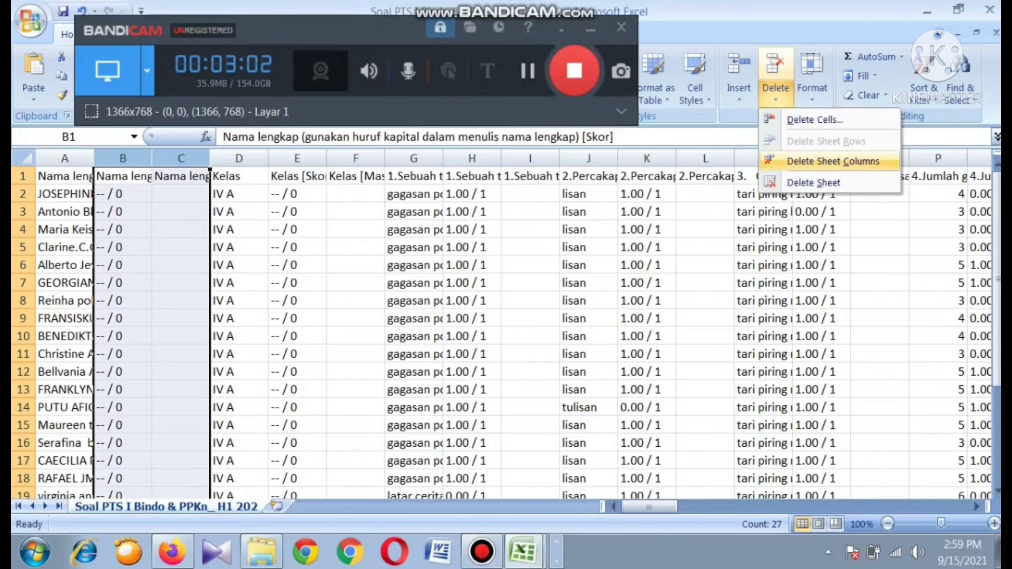
{"action": "left_click", "coordinate": [833, 162]}
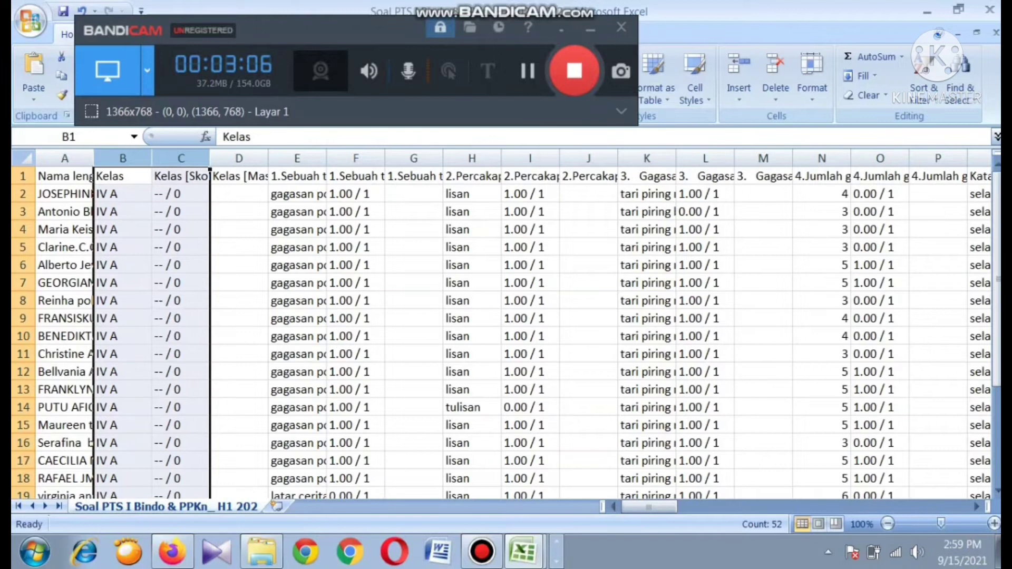
Step: Delete sheet columns B through E, holding the three Kelas columns and the question 1 answers
{"action": "left_click", "coordinate": [123, 159]}
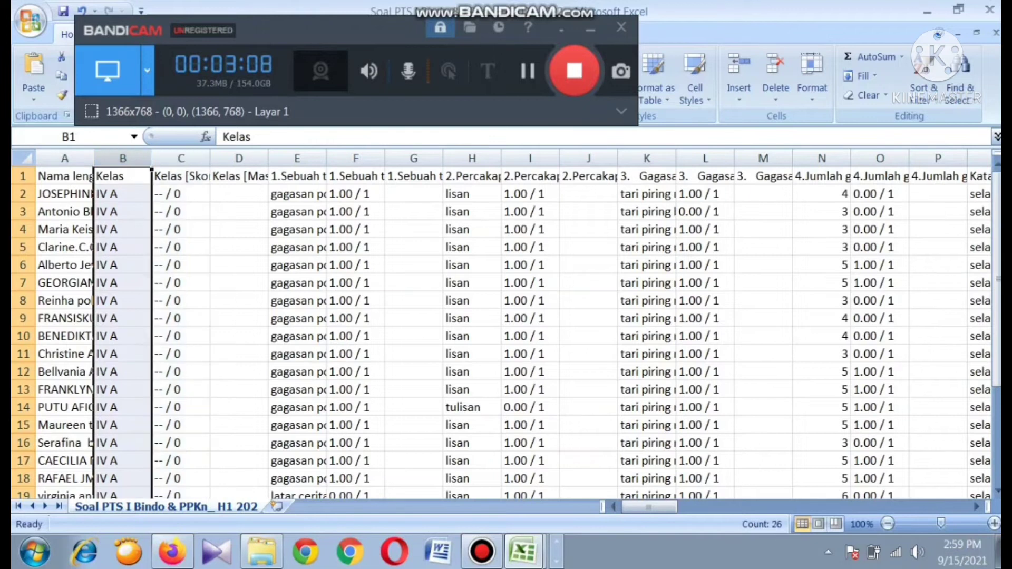
{"action": "left_click_drag", "start_coordinate": [123, 158], "coordinate": [322, 158]}
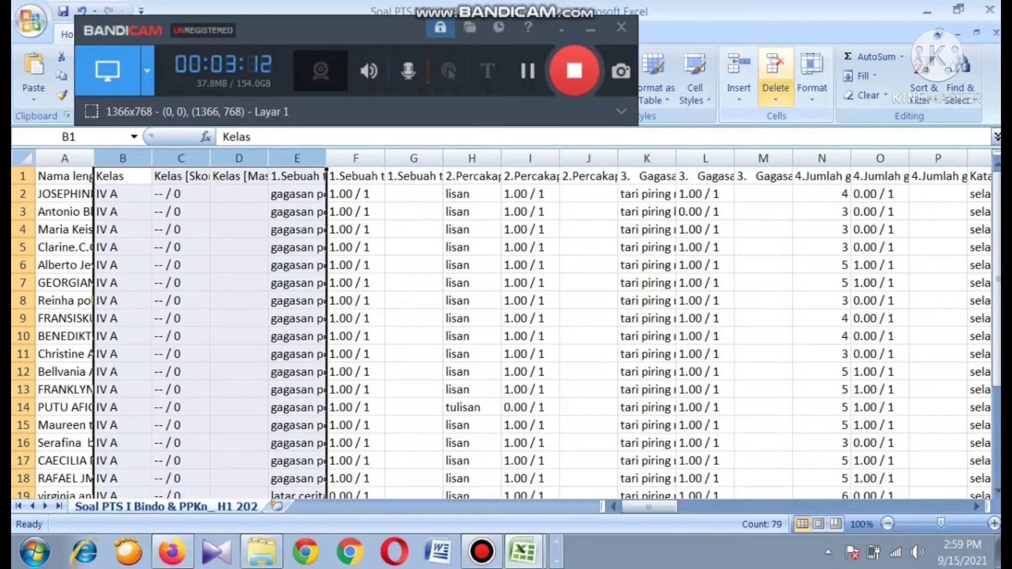
{"action": "left_click", "coordinate": [775, 90]}
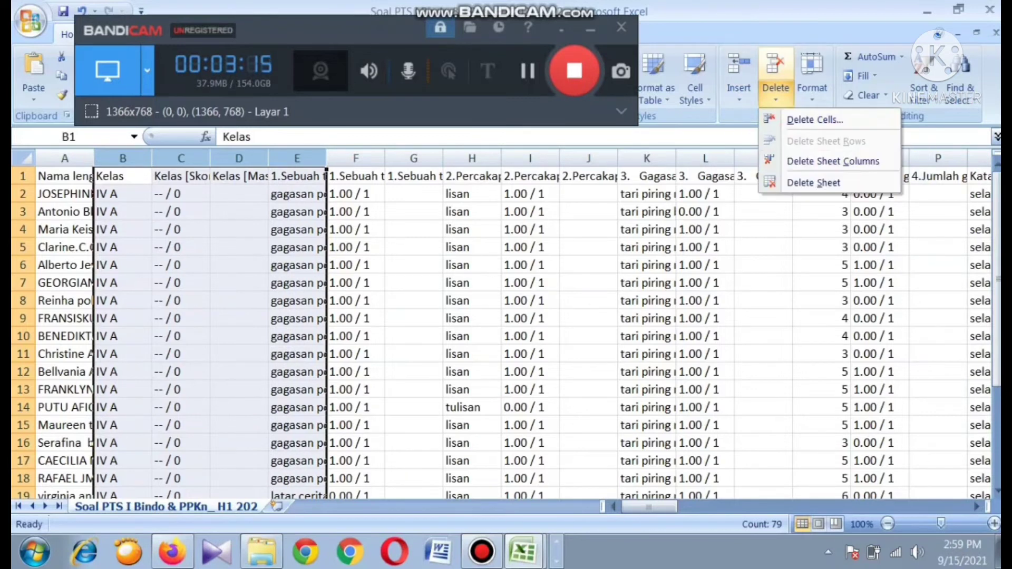
{"action": "left_click", "coordinate": [833, 161]}
{"action": "left_click", "coordinate": [833, 161]}
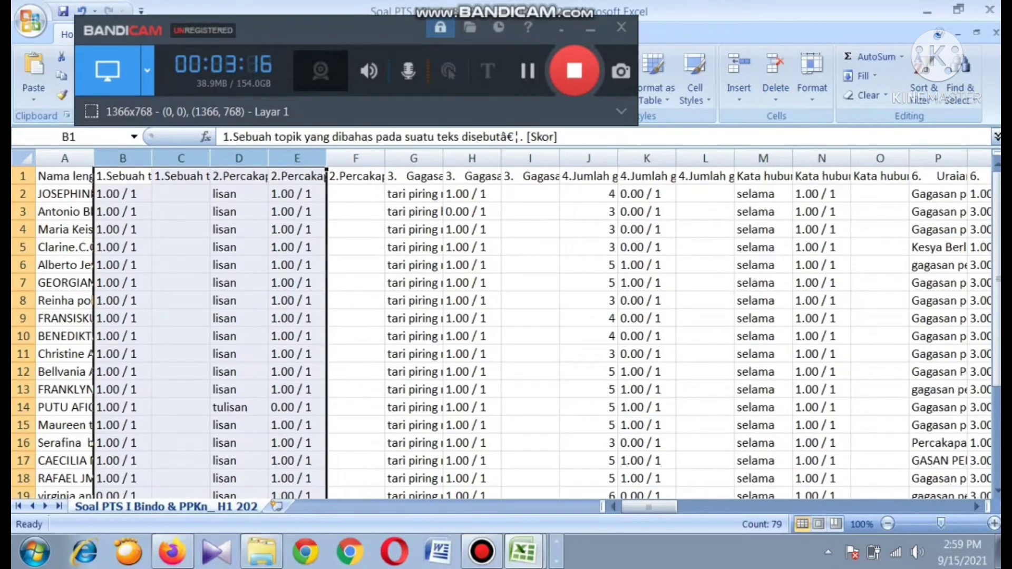
Step: Delete sheet columns C and D, holding the question 1 [Masukan] column and the question 2 answers
{"action": "left_click", "coordinate": [181, 176]}
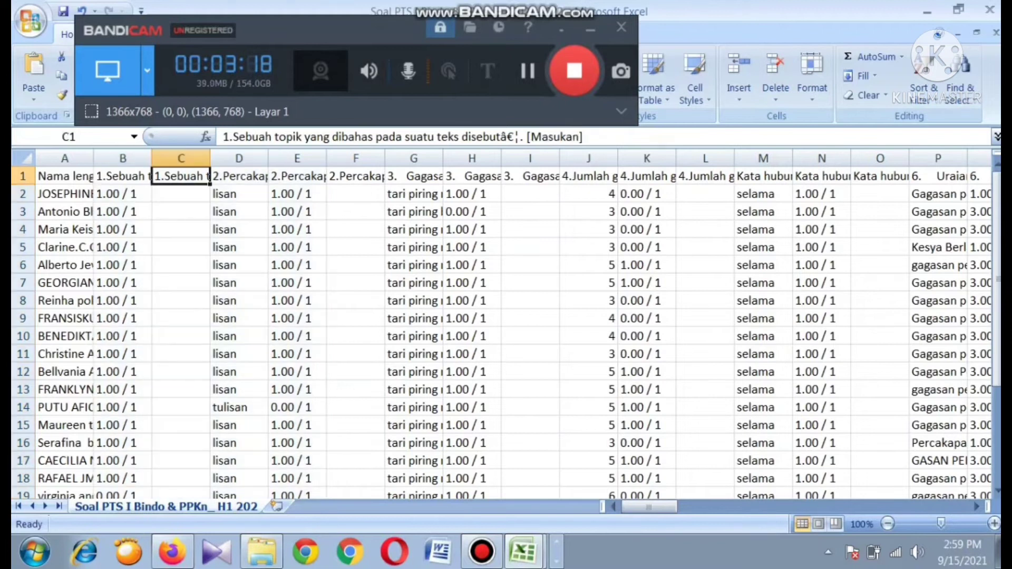
{"action": "left_click_drag", "start_coordinate": [181, 176], "coordinate": [239, 176]}
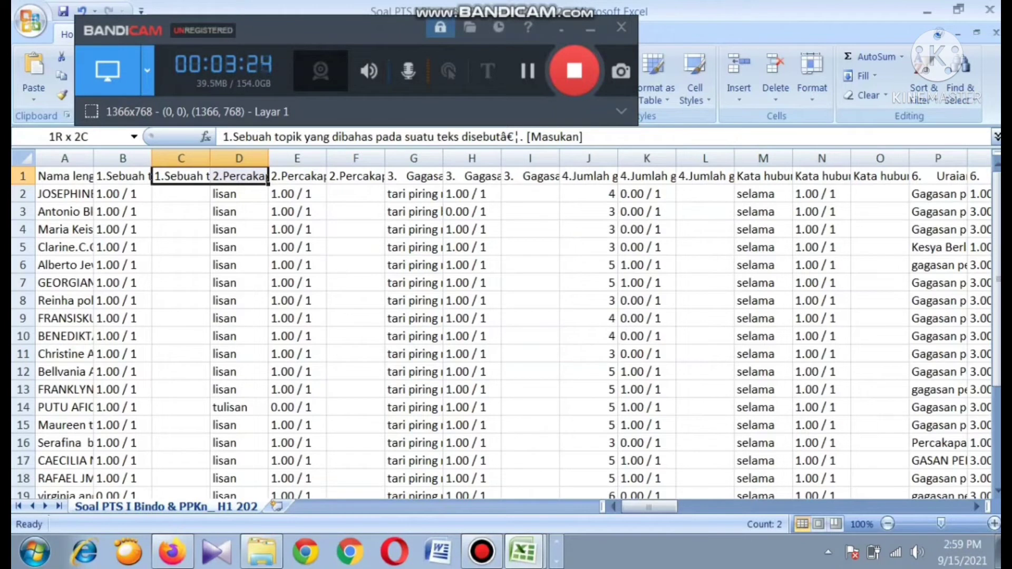
{"action": "key", "text": "shift+Right"}
{"action": "key", "text": "shift+Left"}
{"action": "left_click_drag", "start_coordinate": [180, 158], "coordinate": [253, 158]}
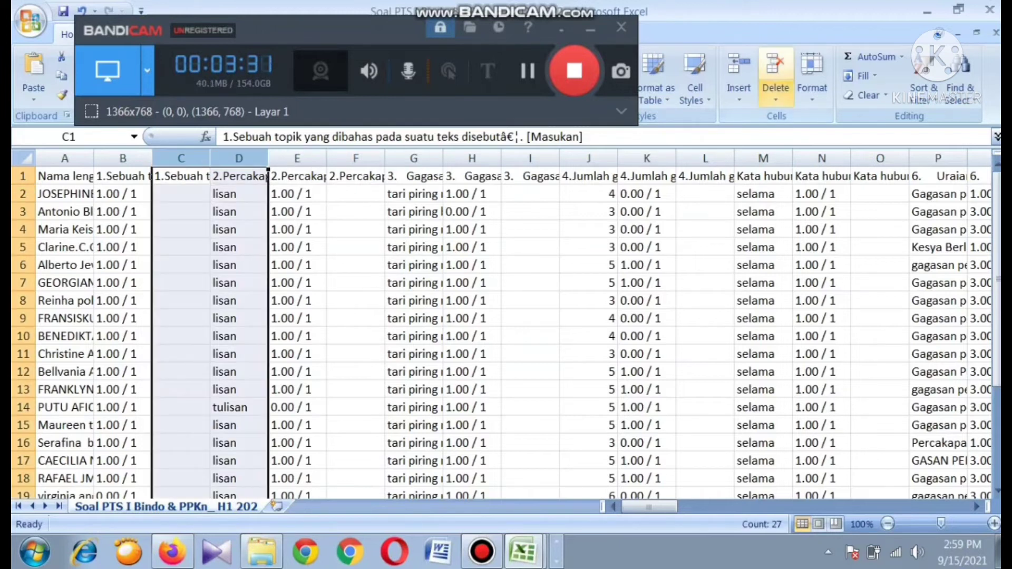
{"action": "left_click", "coordinate": [776, 94]}
{"action": "left_click", "coordinate": [833, 161]}
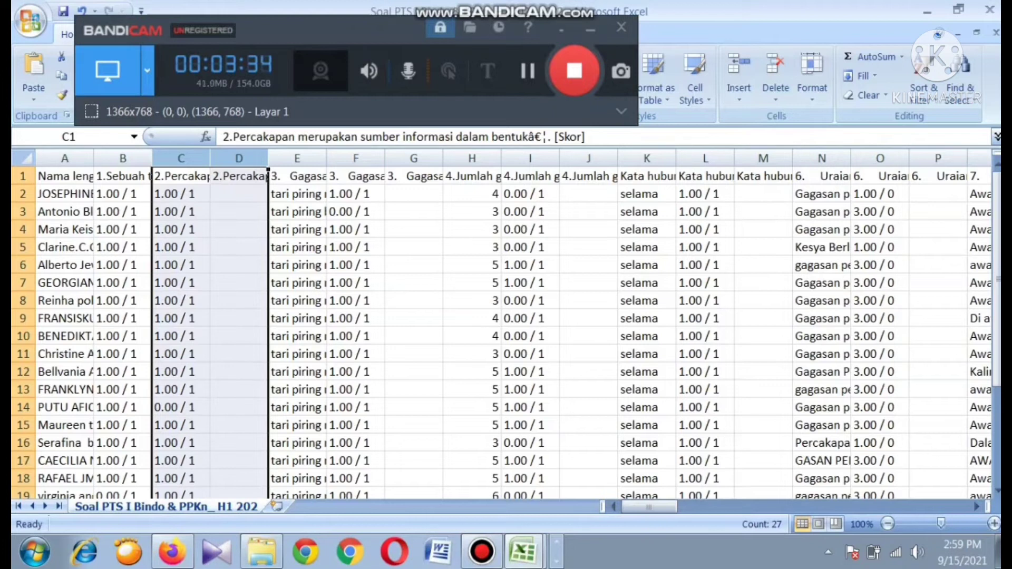
Step: Delete the question 2 [Masukan] and question 3 answer columns (D:E), followed by the question 3 [Masukan] and question 4 answer columns (E:F)
{"action": "left_click_drag", "start_coordinate": [238, 159], "coordinate": [297, 159]}
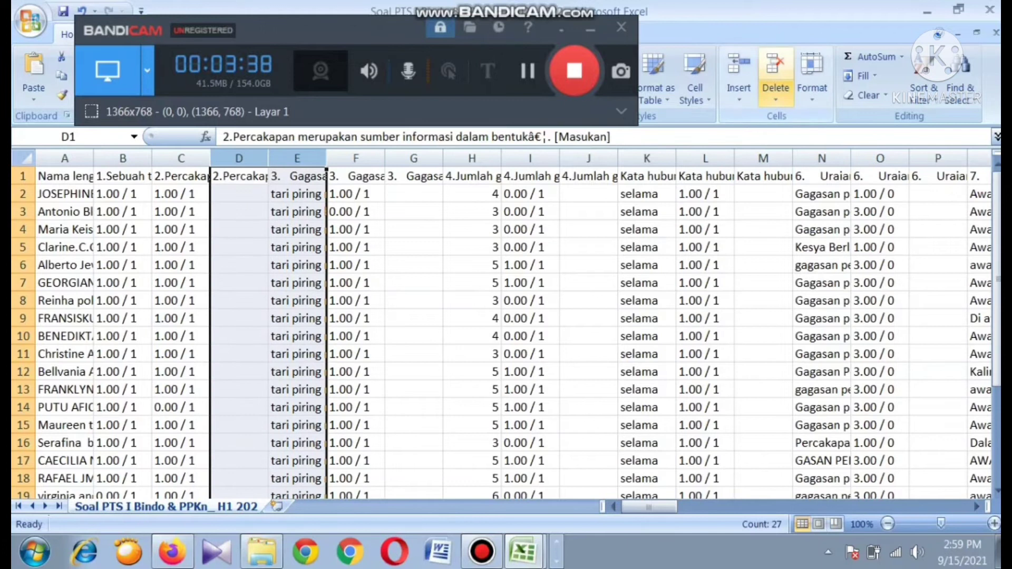
{"action": "left_click", "coordinate": [776, 92]}
{"action": "left_click", "coordinate": [833, 162]}
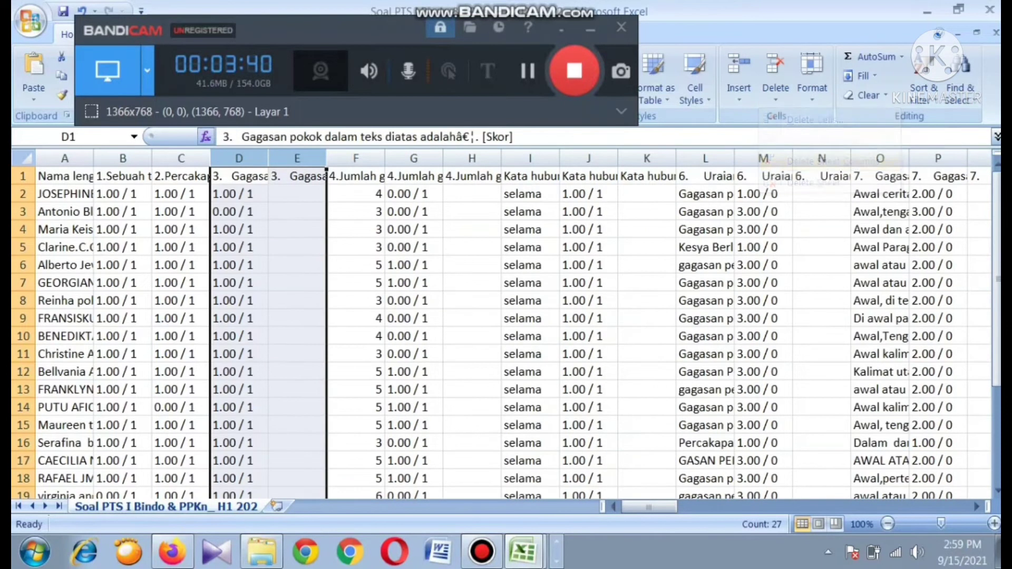
{"action": "left_click_drag", "start_coordinate": [298, 158], "coordinate": [356, 158]}
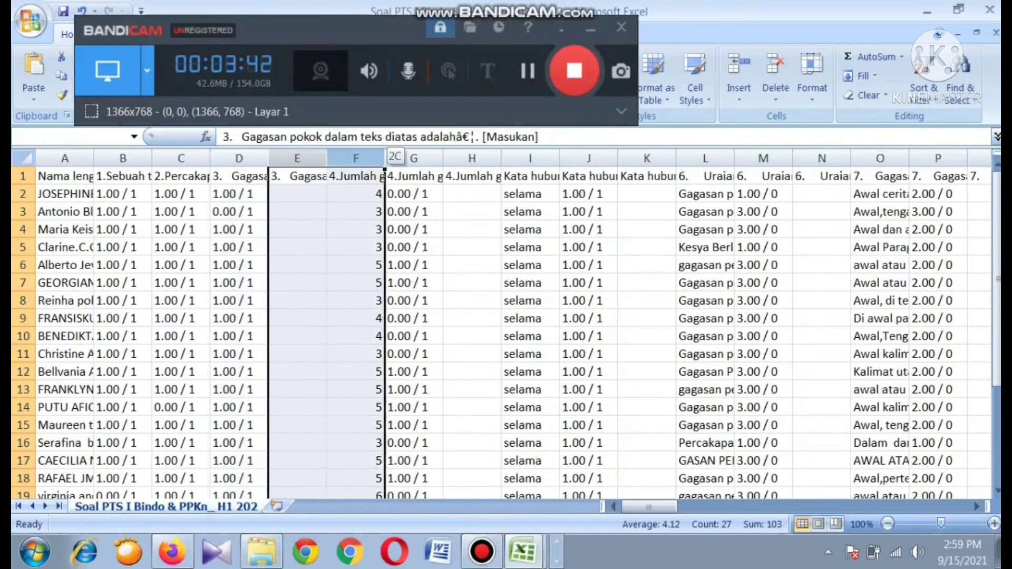
{"action": "left_click", "coordinate": [776, 92]}
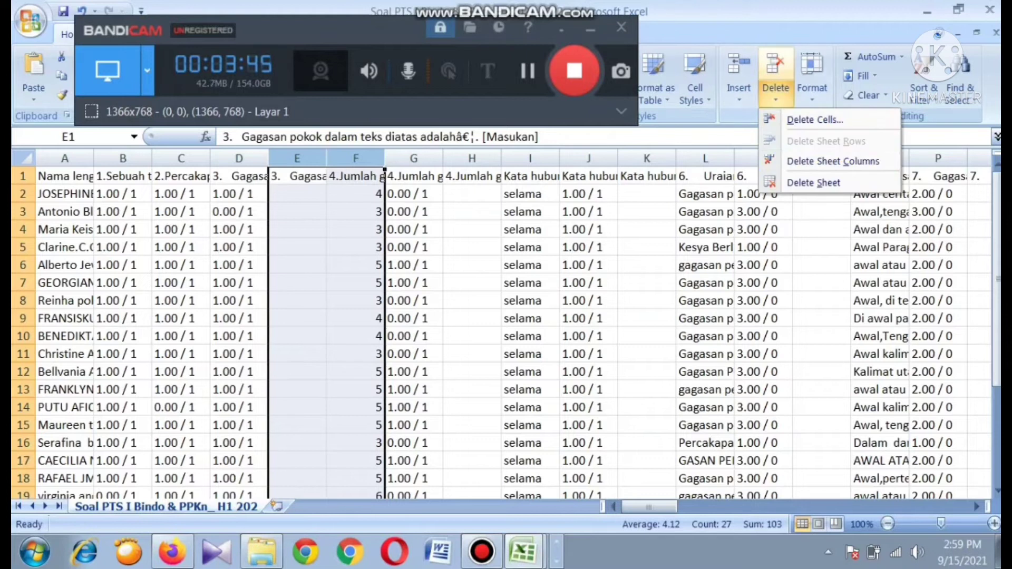
{"action": "left_click", "coordinate": [830, 161]}
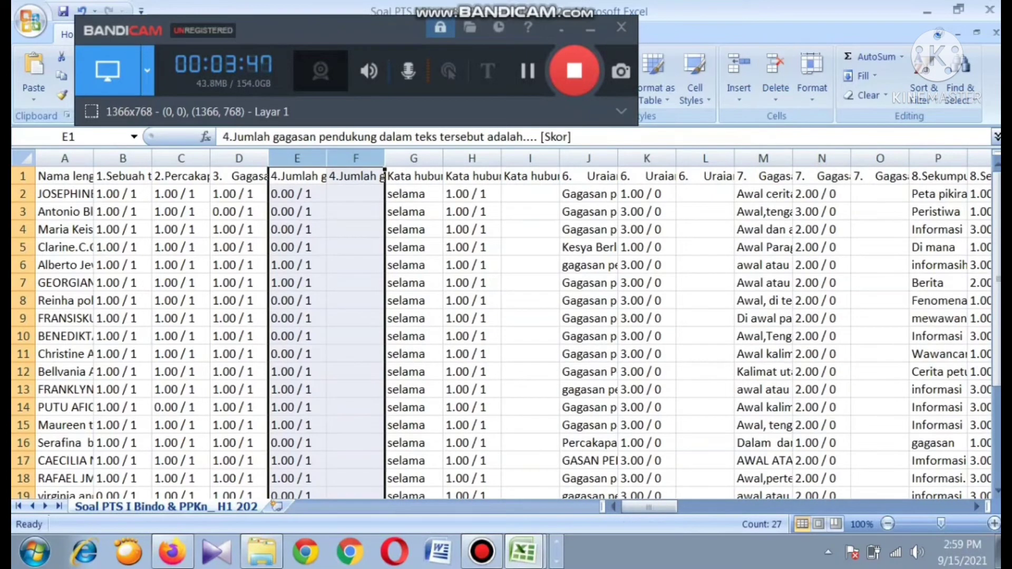
Step: Delete the question 4 [Masukan] and Kata hubung answer columns (F:G), followed by the Kata hubung [Masukan] and question 6 answer columns (G:H)
{"action": "left_click", "coordinate": [356, 158]}
{"action": "left_click_drag", "start_coordinate": [356, 159], "coordinate": [414, 158]}
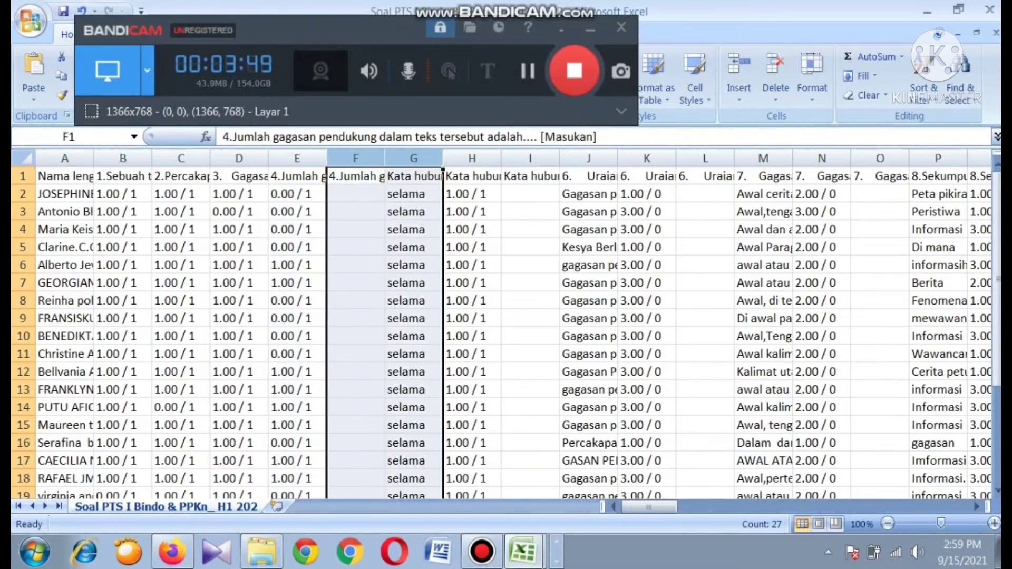
{"action": "left_click", "coordinate": [775, 92]}
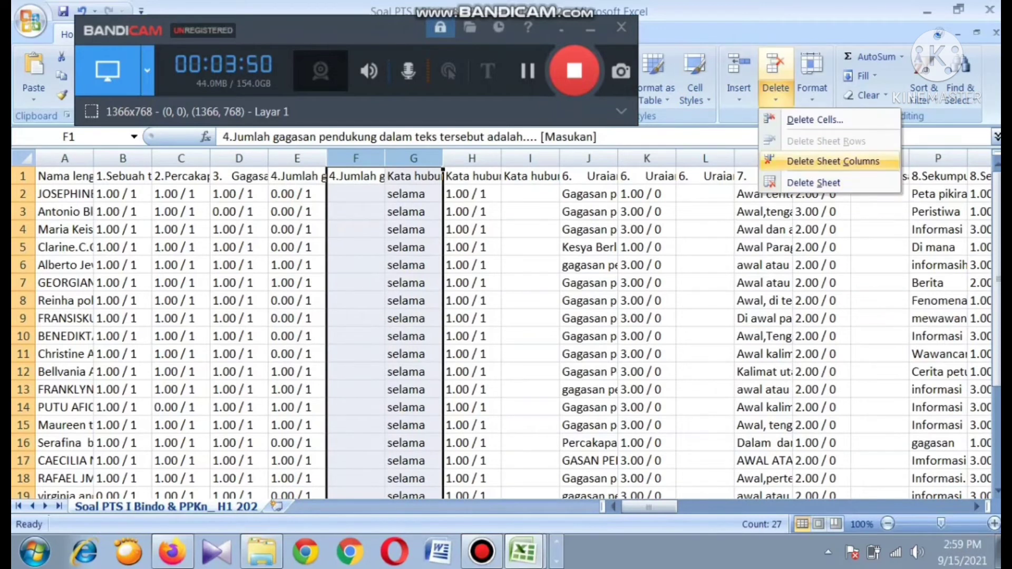
{"action": "left_click", "coordinate": [830, 161]}
{"action": "left_click_drag", "start_coordinate": [414, 159], "coordinate": [472, 158]}
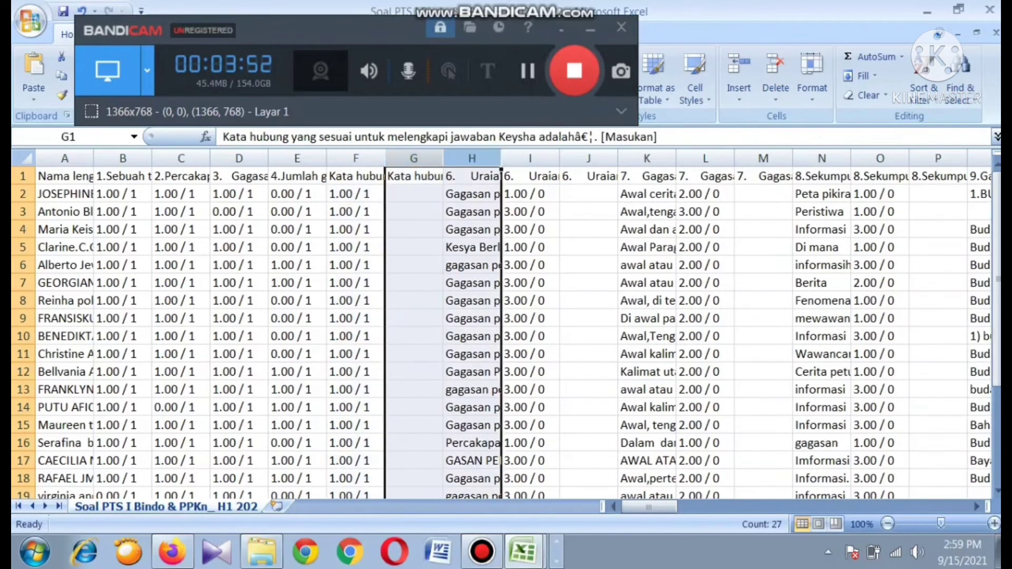
{"action": "left_click", "coordinate": [776, 92]}
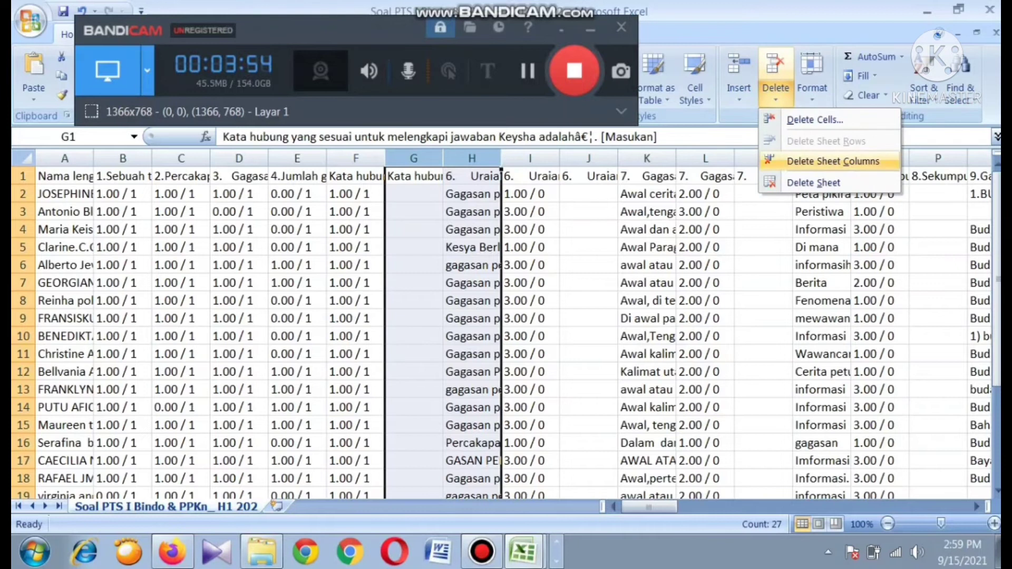
{"action": "left_click", "coordinate": [830, 162]}
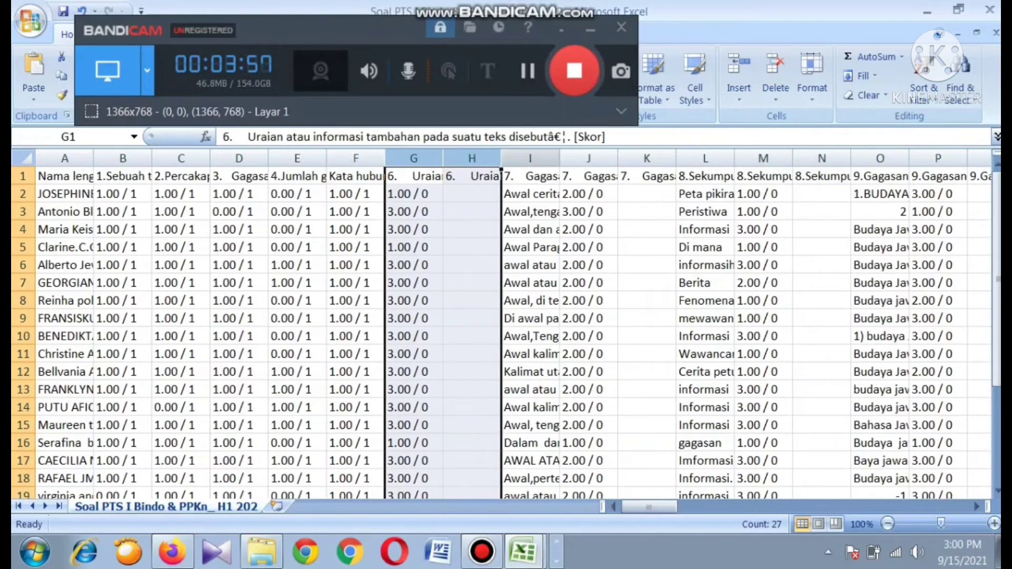
Step: Delete the question 6 [Masukan] and question 7 answer columns (H:I), followed by the question 7 [Masukan] and question 8 answer columns (I:J)
{"action": "left_click", "coordinate": [531, 158]}
{"action": "left_click", "coordinate": [472, 158]}
{"action": "left_click_drag", "start_coordinate": [472, 158], "coordinate": [531, 158]}
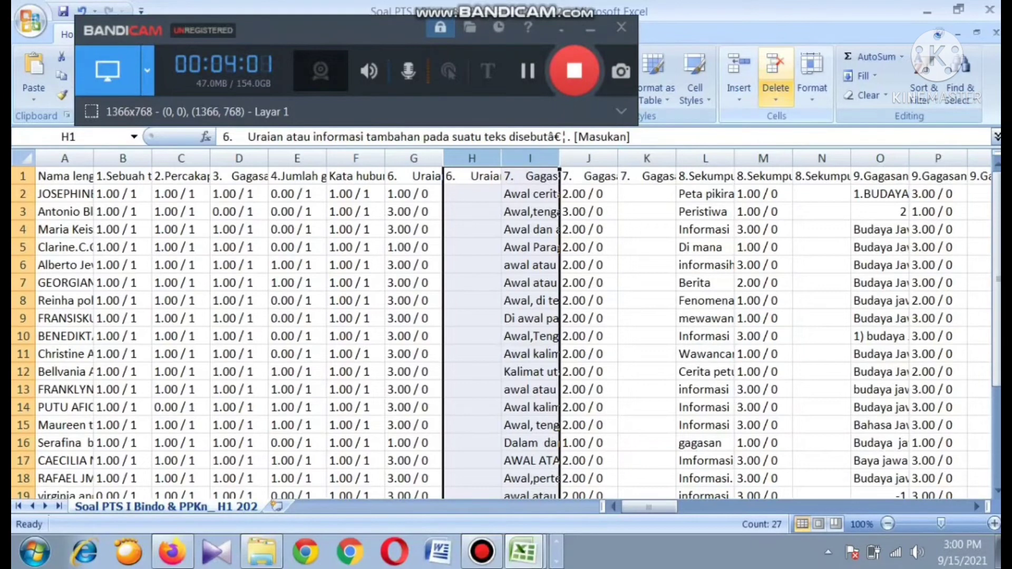
{"action": "left_click", "coordinate": [775, 92]}
{"action": "left_click", "coordinate": [833, 161]}
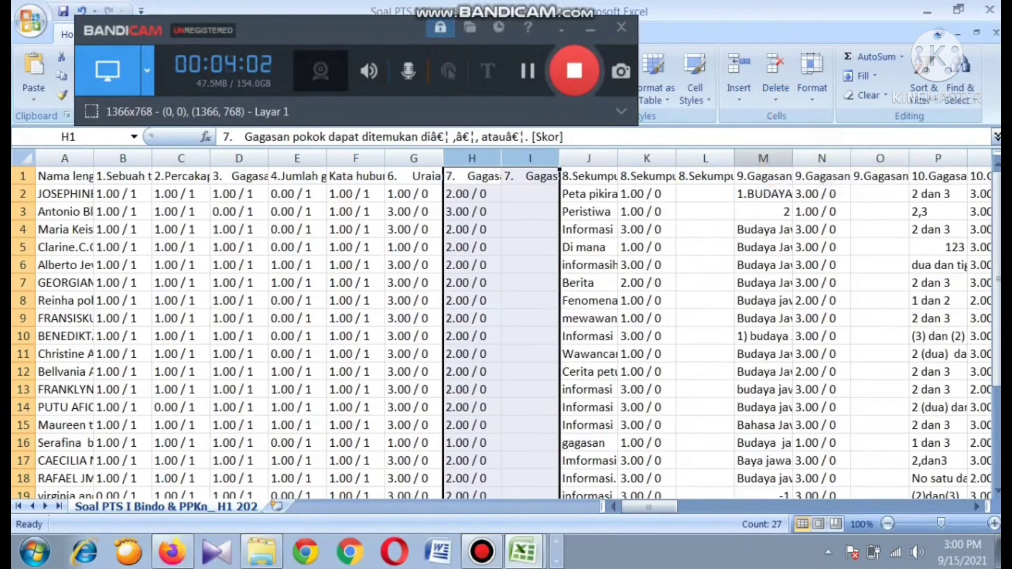
{"action": "left_click", "coordinate": [531, 159]}
{"action": "left_click_drag", "start_coordinate": [530, 158], "coordinate": [589, 158]}
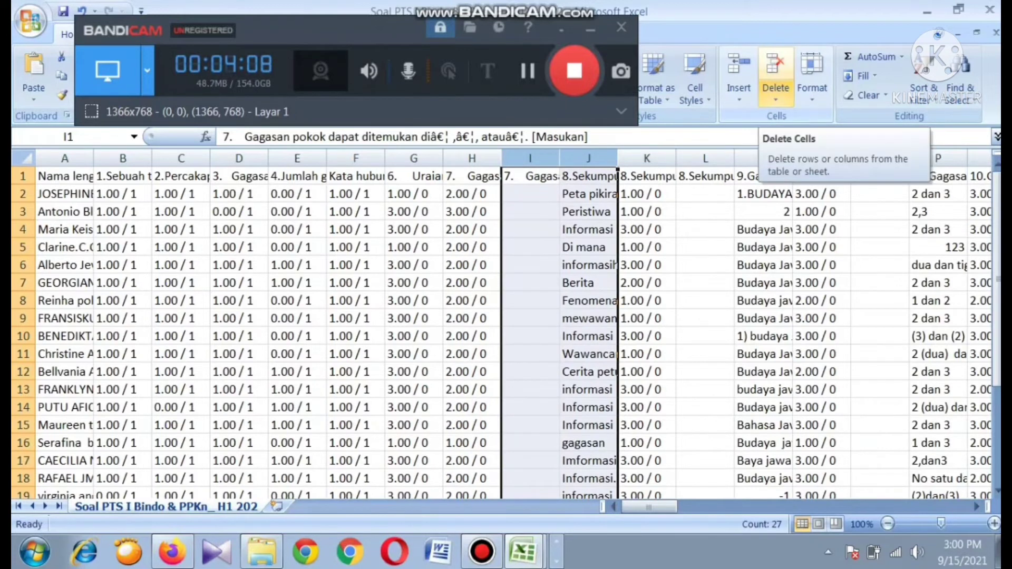
{"action": "left_click", "coordinate": [776, 95]}
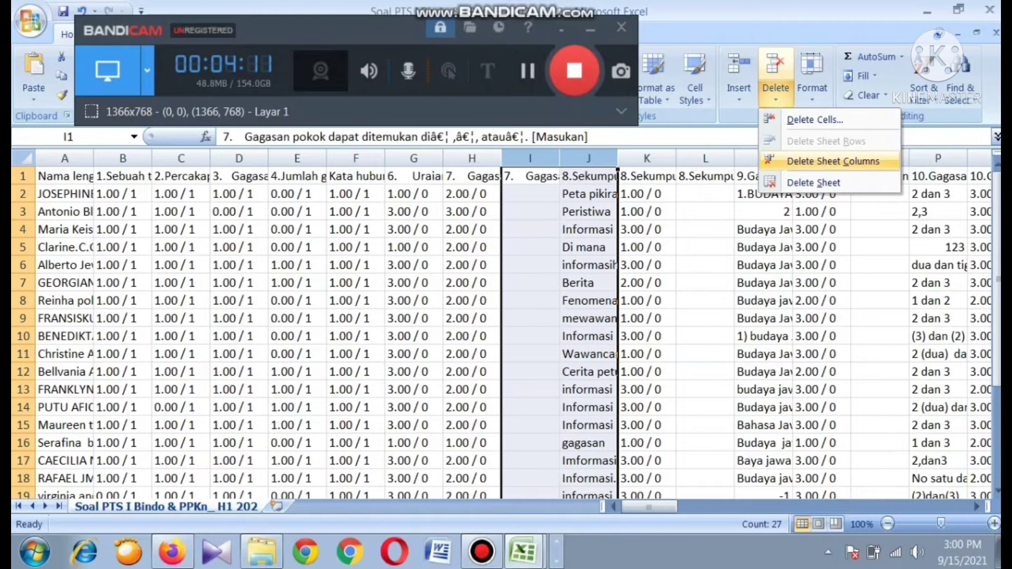
{"action": "left_click", "coordinate": [833, 161]}
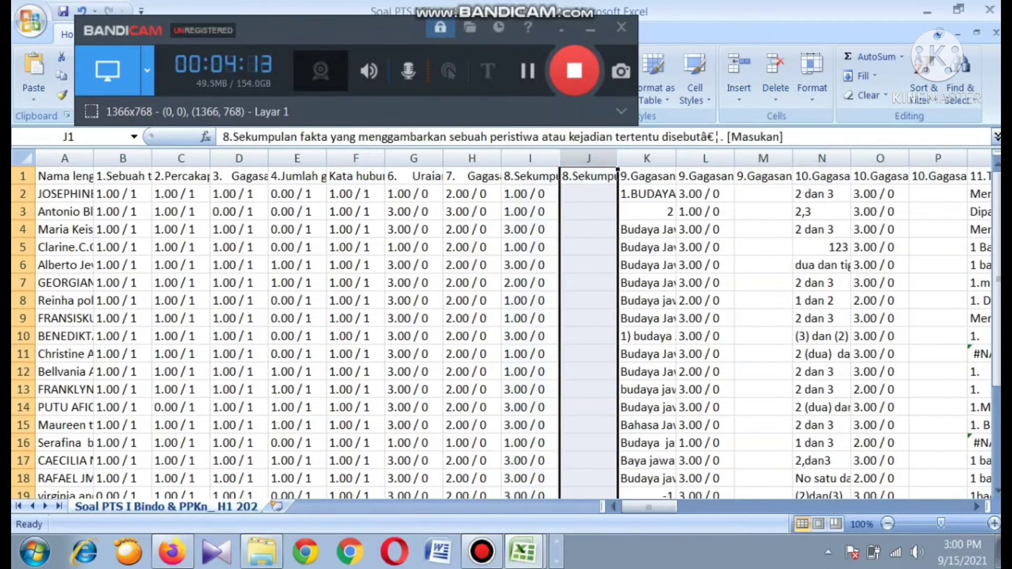
Step: Delete the question 8 [Masukan] and question 9 answer columns (J:K), followed by the question 9 [Masukan] and question 10 answer columns (K:L)
{"action": "left_click_drag", "start_coordinate": [589, 159], "coordinate": [649, 158]}
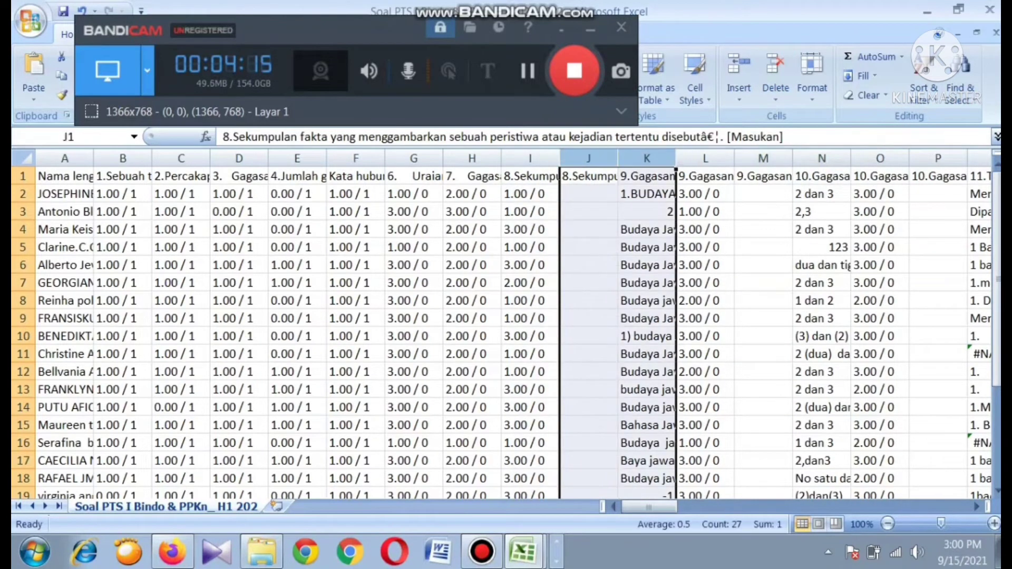
{"action": "left_click", "coordinate": [776, 95]}
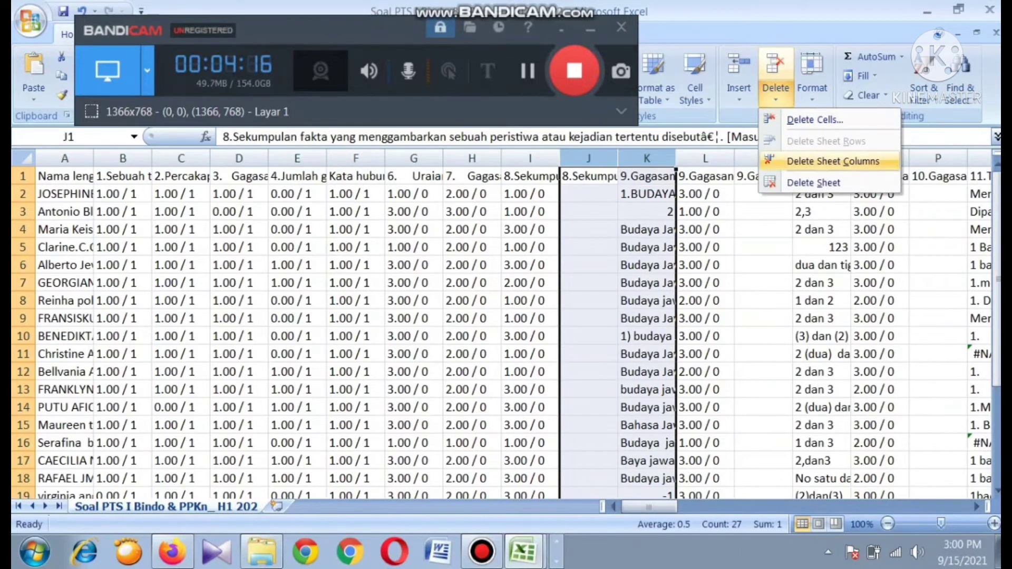
{"action": "left_click", "coordinate": [833, 162]}
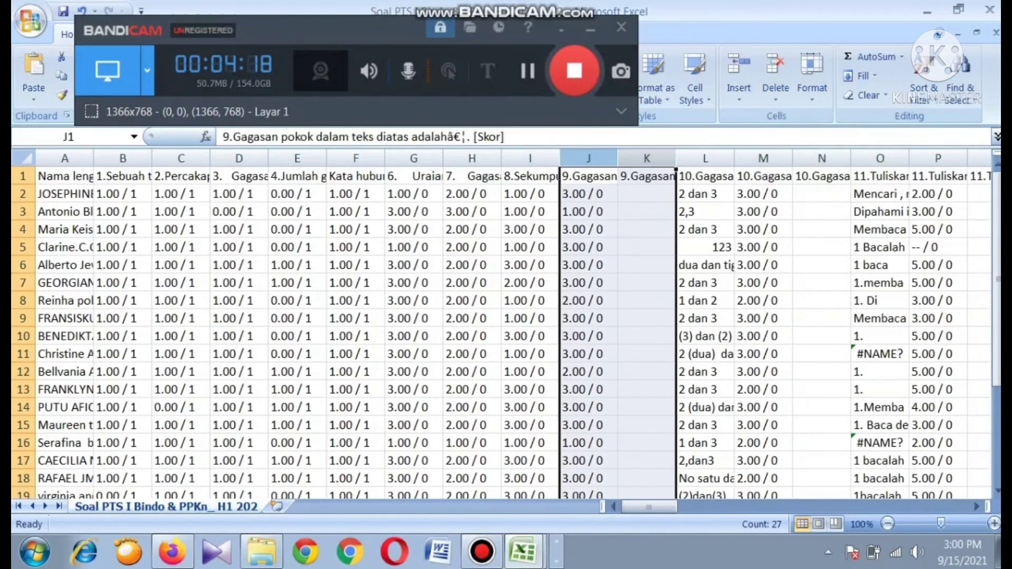
{"action": "left_click_drag", "start_coordinate": [647, 158], "coordinate": [705, 159]}
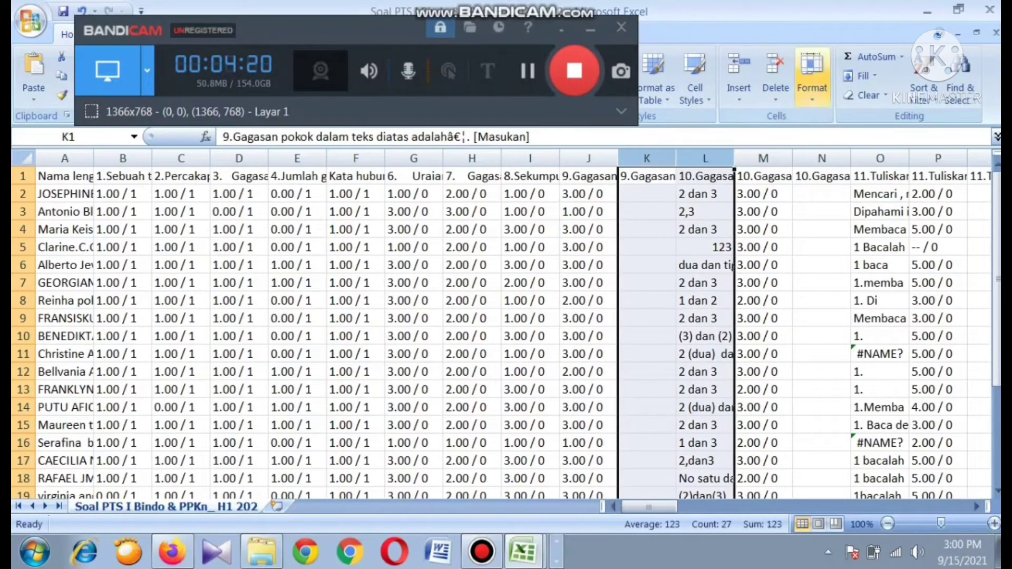
{"action": "left_click", "coordinate": [776, 95]}
{"action": "left_click", "coordinate": [833, 161]}
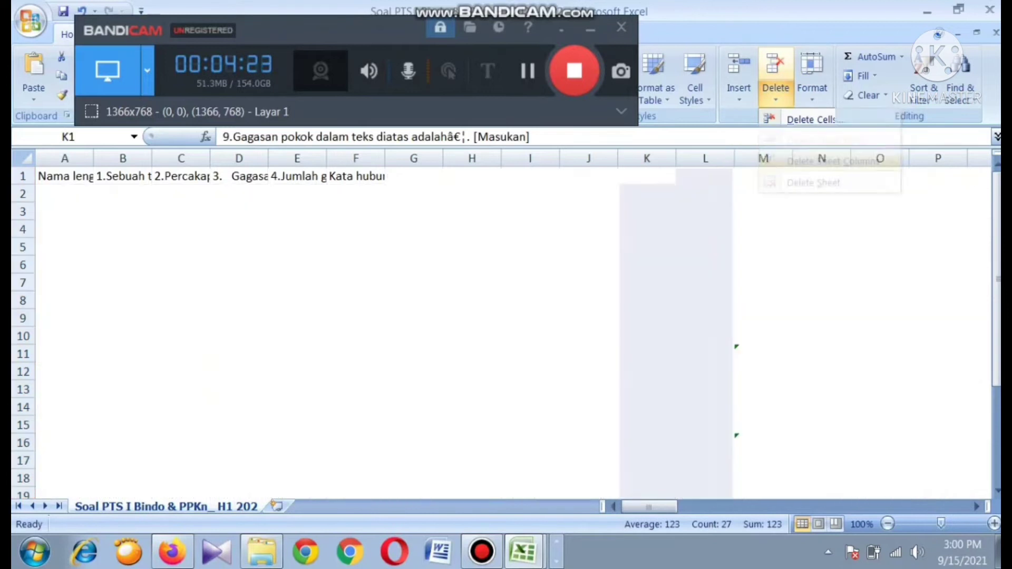
{"action": "left_click", "coordinate": [705, 159]}
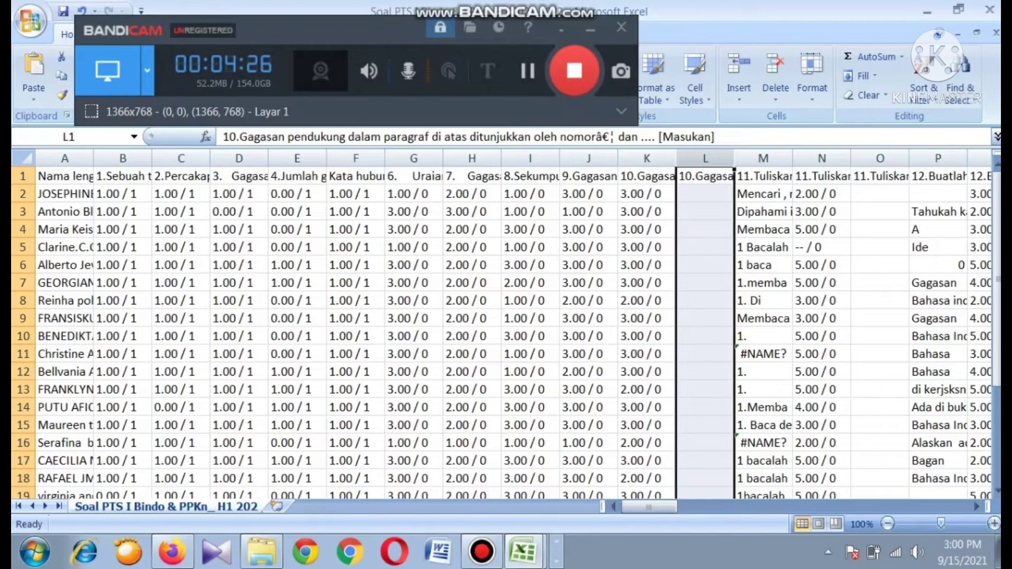
{"action": "left_click_drag", "start_coordinate": [705, 158], "coordinate": [957, 159]}
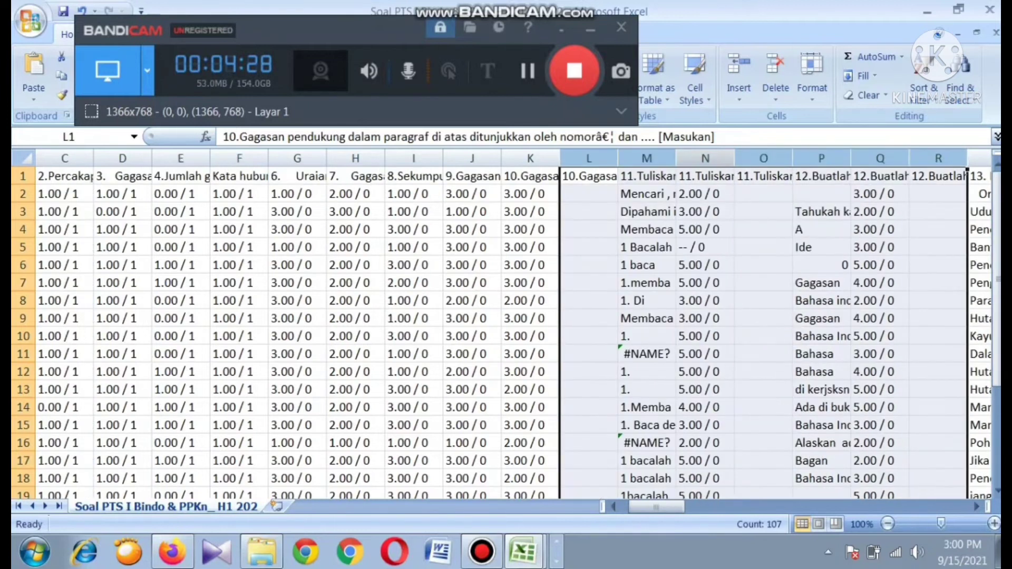
{"action": "left_click", "coordinate": [530, 176]}
{"action": "key", "text": "Left"}
{"action": "key", "text": "Right"}
{"action": "key", "text": "Right"}
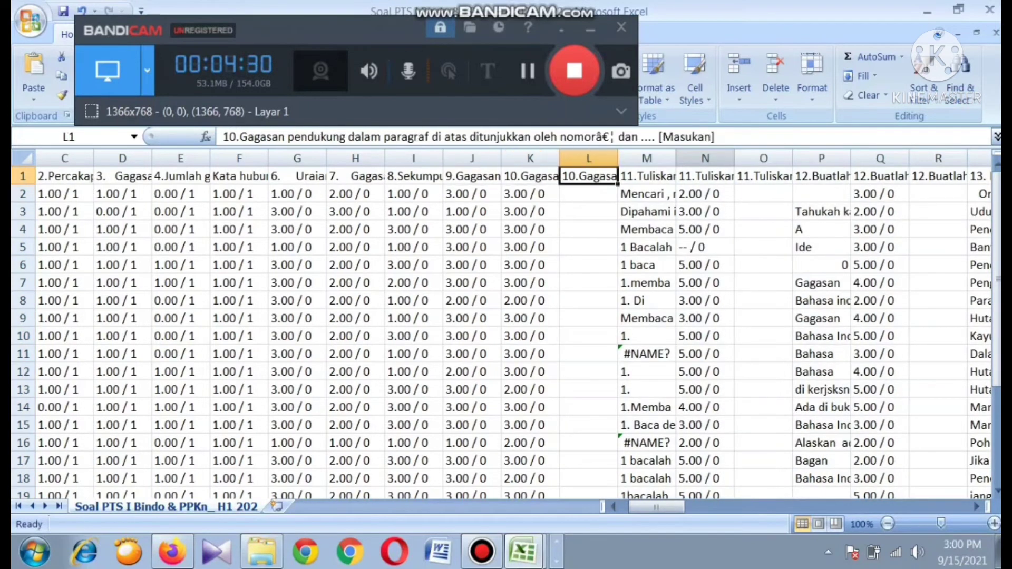
Step: Delete the question 10 [Masukan] and question 11 answer columns (L:M), followed by the question 11 [Masukan] and question 12 answer columns (M:N)
{"action": "key", "text": "shift+Right"}
{"action": "left_click", "coordinate": [588, 158]}
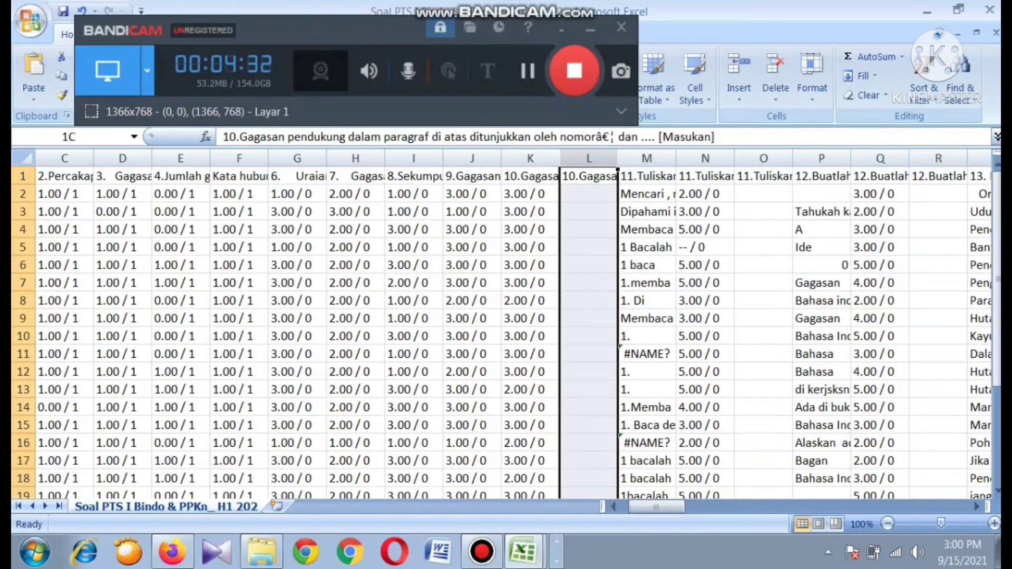
{"action": "left_click_drag", "start_coordinate": [589, 159], "coordinate": [647, 159]}
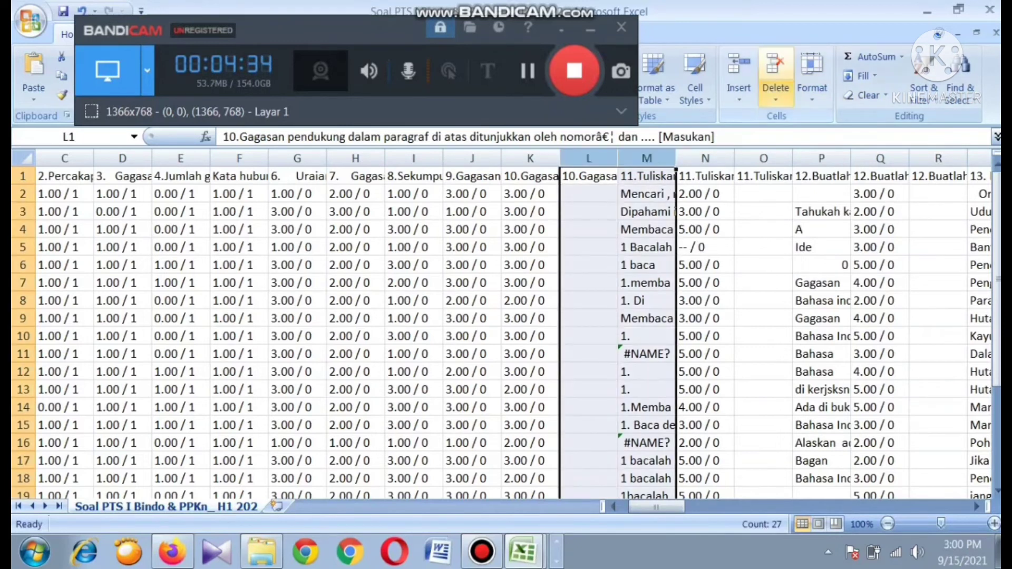
{"action": "left_click", "coordinate": [776, 96]}
{"action": "left_click", "coordinate": [833, 161]}
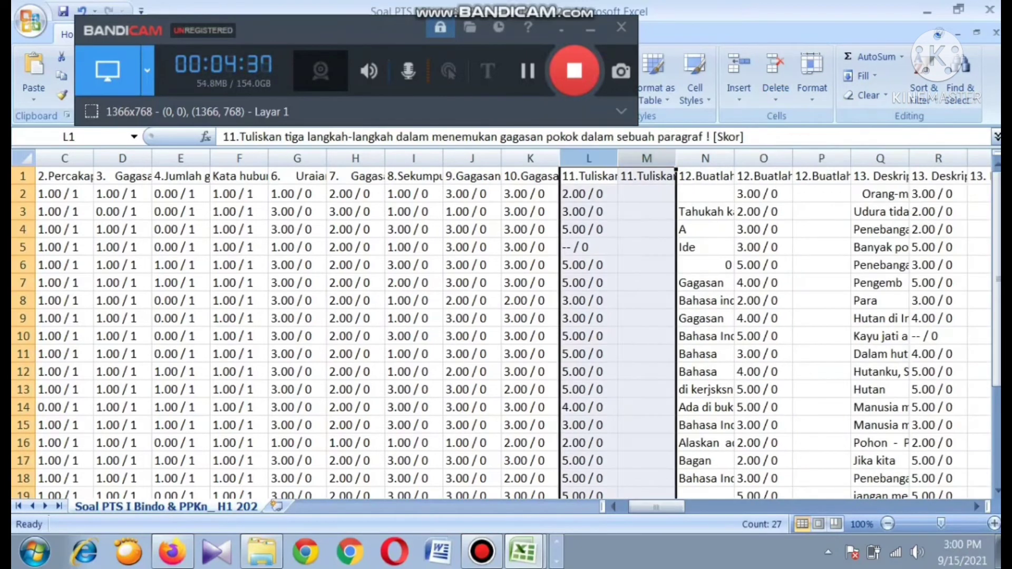
{"action": "left_click_drag", "start_coordinate": [646, 159], "coordinate": [705, 159]}
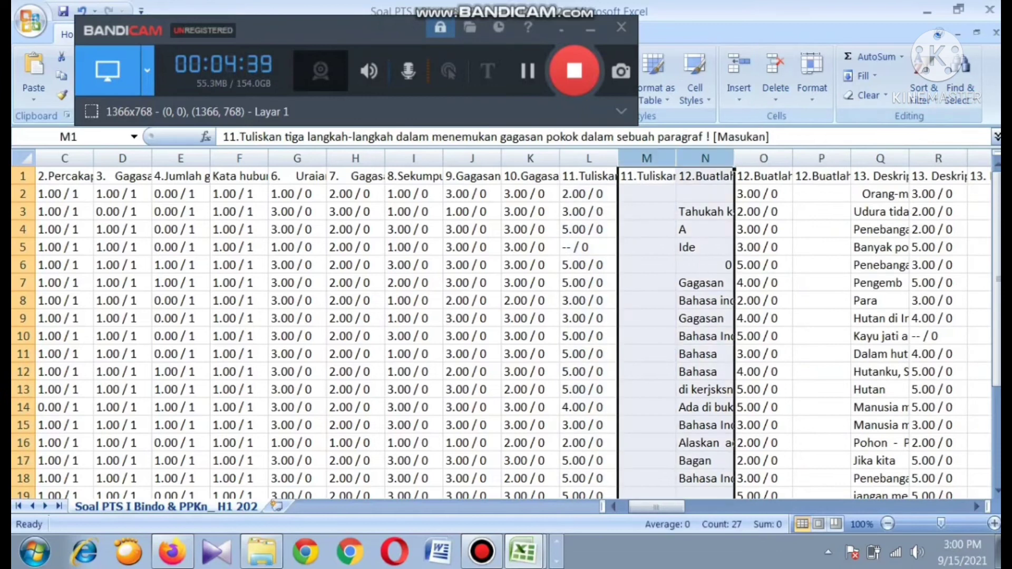
{"action": "left_click", "coordinate": [776, 96]}
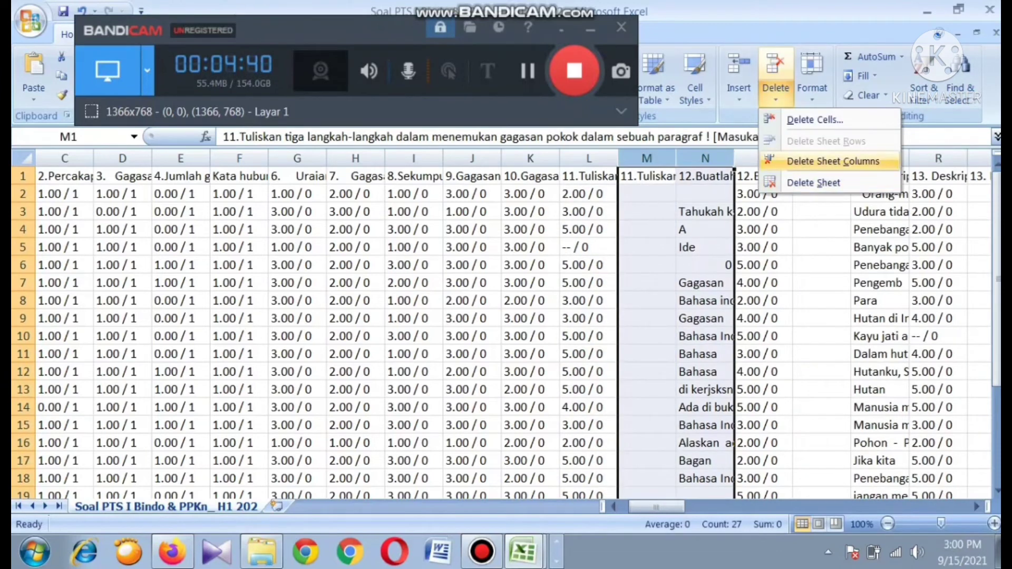
{"action": "left_click", "coordinate": [830, 161]}
Step: Delete the question 12 [Masukan] and question 13 answer columns (N:O), followed by the question 13 [Masukan] and question 14 answer columns (O:P)
{"action": "left_click_drag", "start_coordinate": [706, 159], "coordinate": [791, 158]}
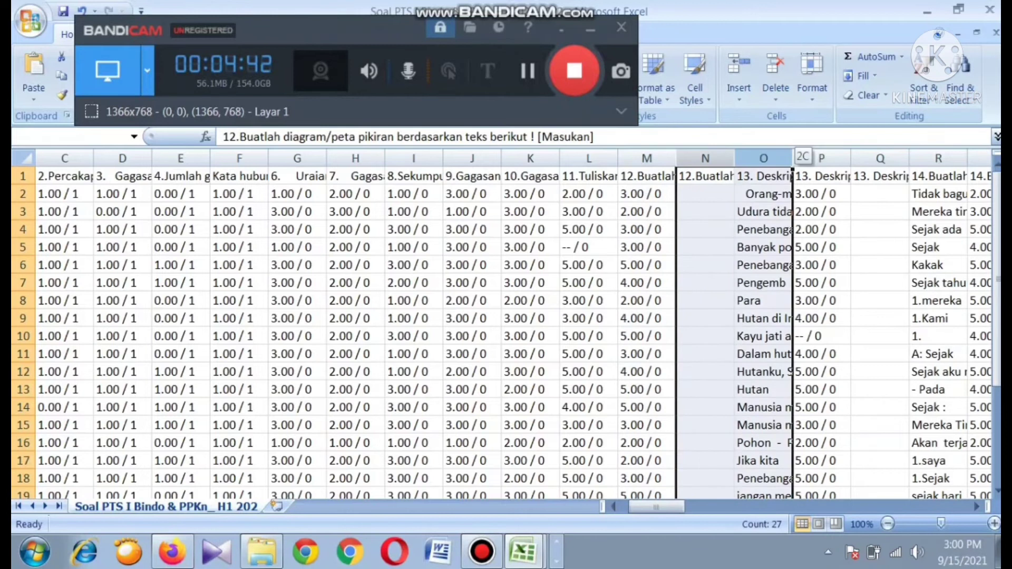
{"action": "left_click", "coordinate": [775, 96]}
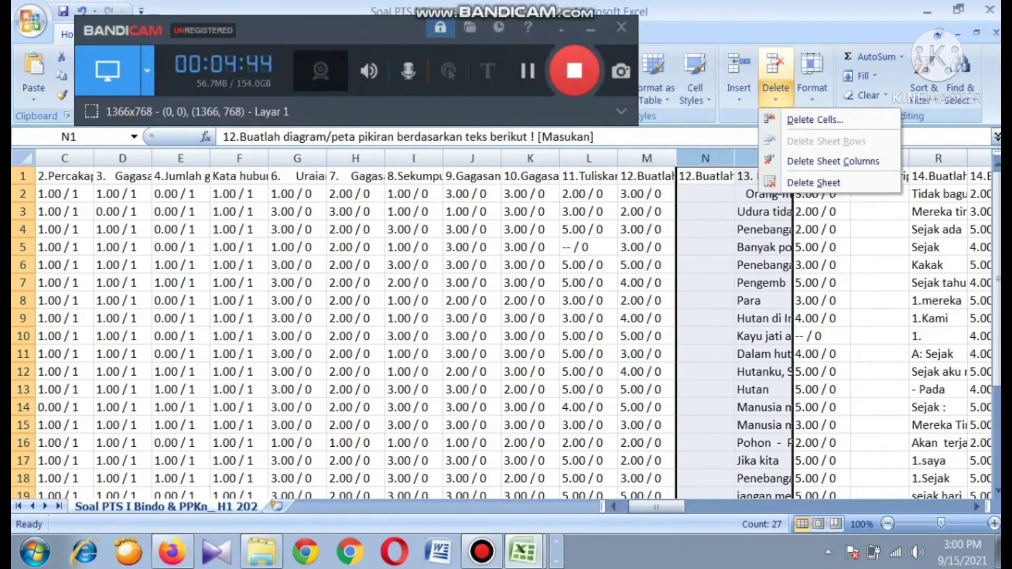
{"action": "left_click", "coordinate": [830, 161]}
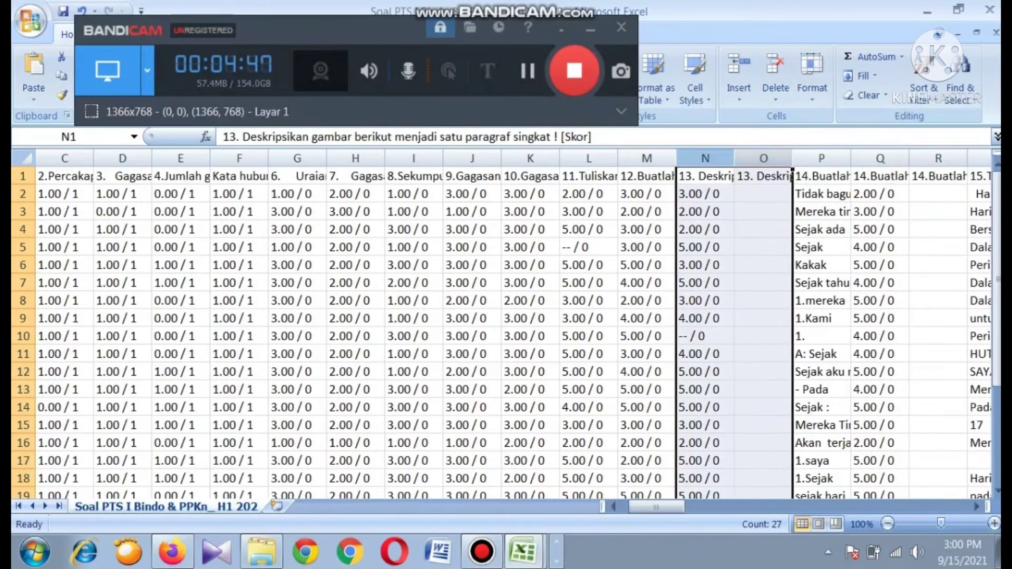
{"action": "left_click_drag", "start_coordinate": [764, 159], "coordinate": [824, 158]}
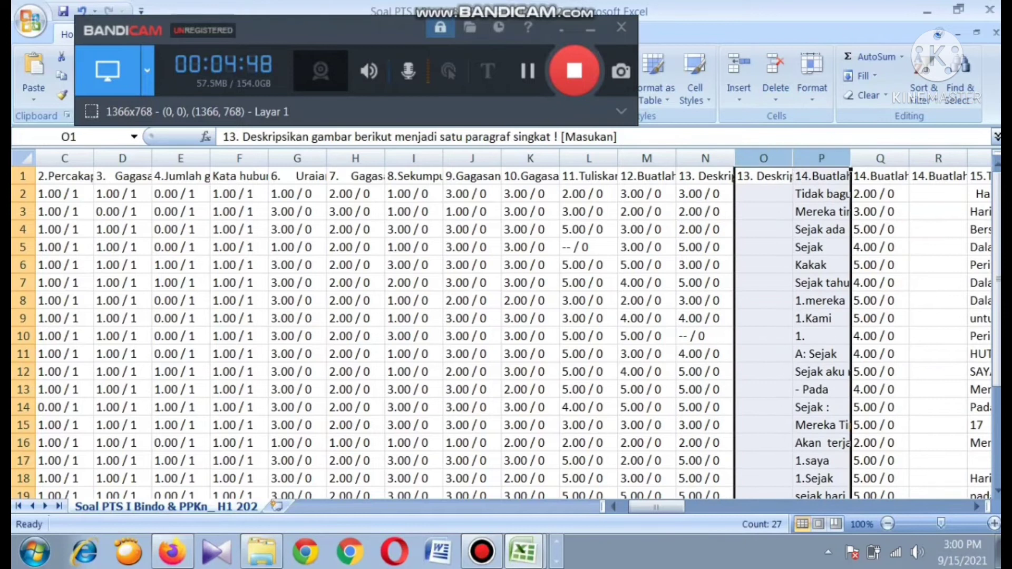
{"action": "left_click", "coordinate": [776, 96]}
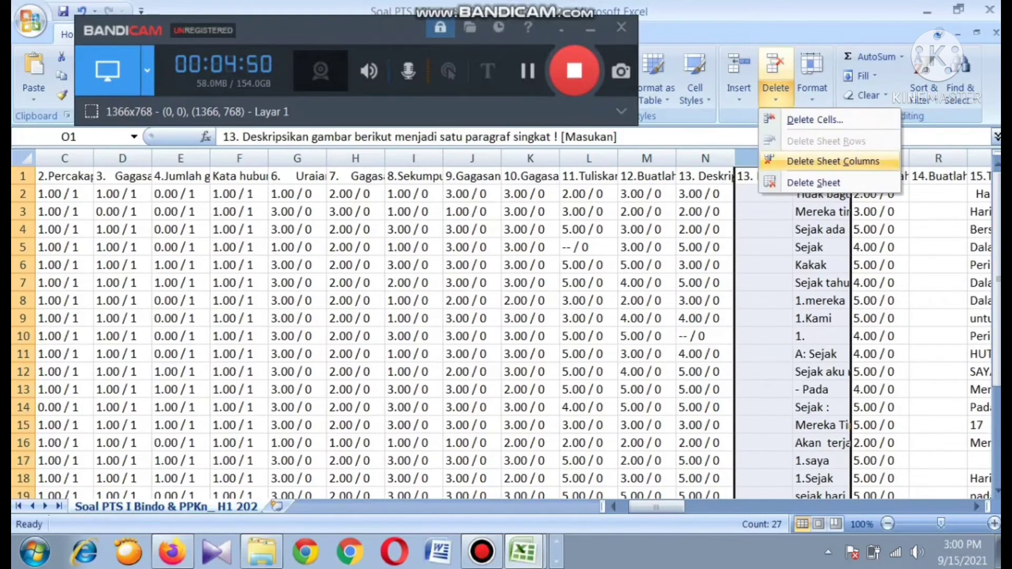
{"action": "left_click", "coordinate": [833, 161]}
Step: Delete the question 14 [Masukan] and question 15 answer columns (P:Q)
{"action": "left_click_drag", "start_coordinate": [821, 159], "coordinate": [880, 158]}
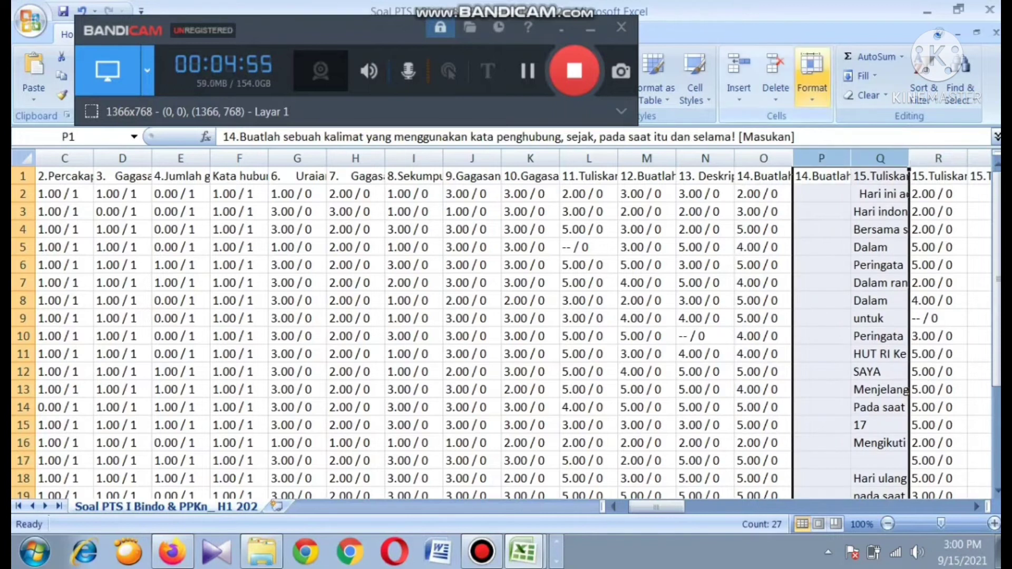
{"action": "left_click", "coordinate": [811, 79]}
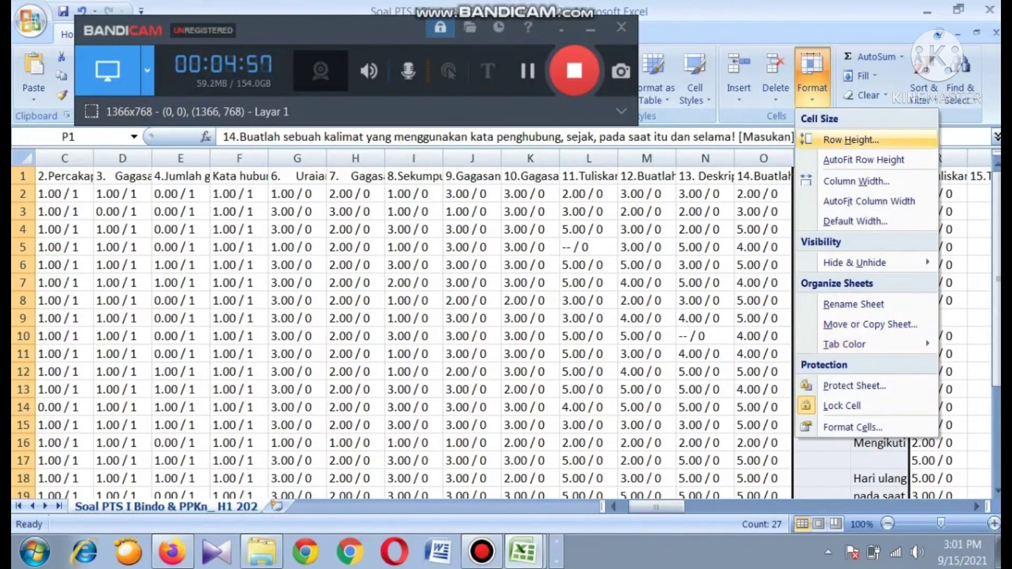
{"action": "left_click", "coordinate": [775, 79]}
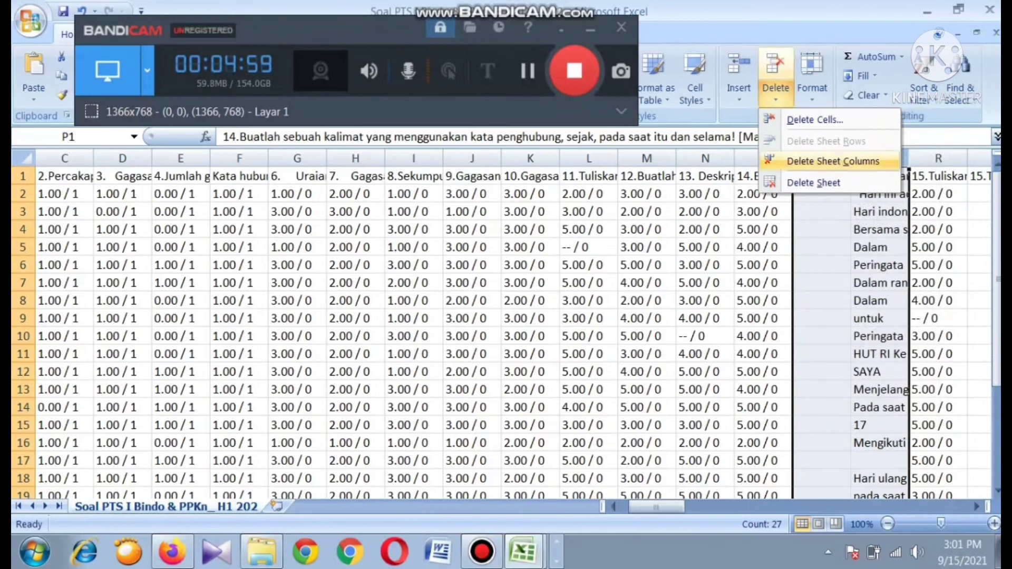
{"action": "left_click", "coordinate": [833, 161]}
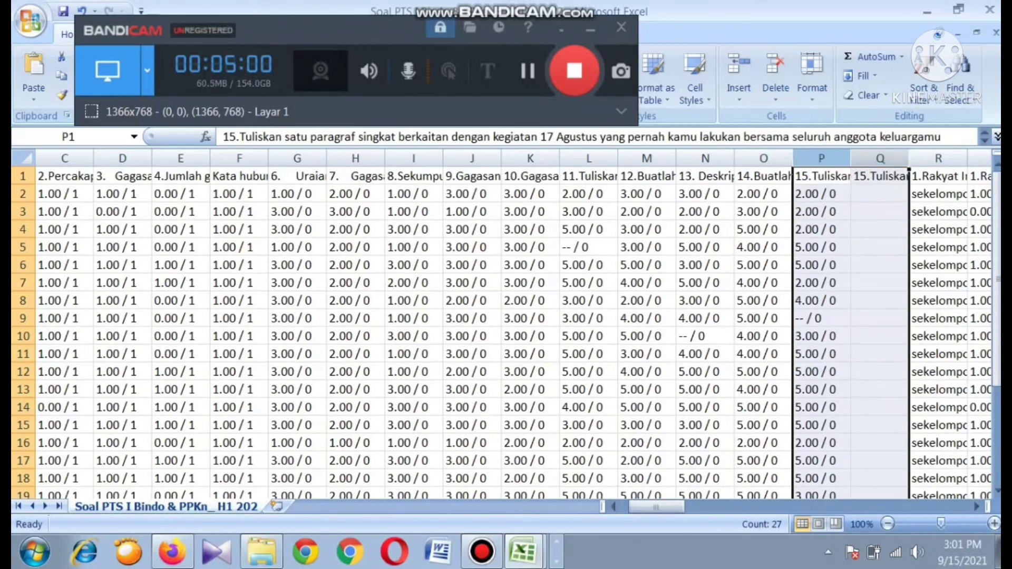
Step: Delete all columns from the question 15 [Masukan] column Q through BI, followed by the leftover 15.Tentukan column in Q
{"action": "left_click", "coordinate": [880, 159]}
{"action": "left_click_drag", "start_coordinate": [881, 158], "coordinate": [327, 157]}
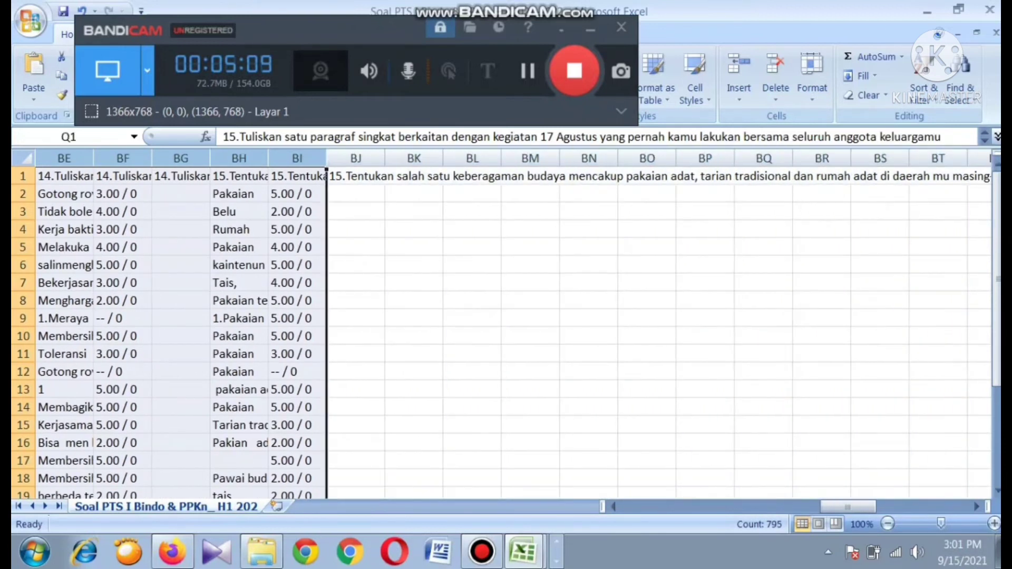
{"action": "left_click", "coordinate": [776, 98]}
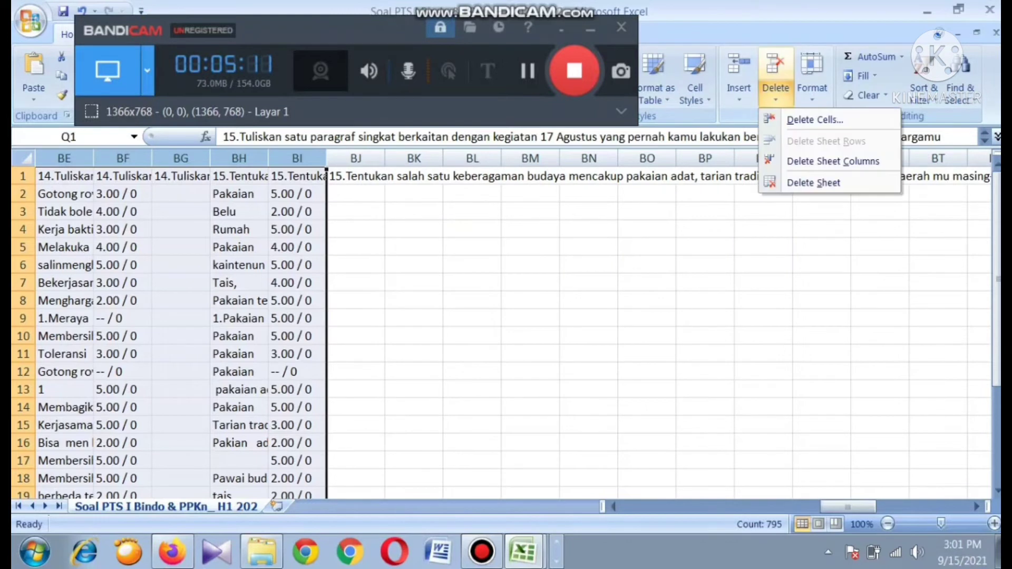
{"action": "left_click", "coordinate": [833, 161]}
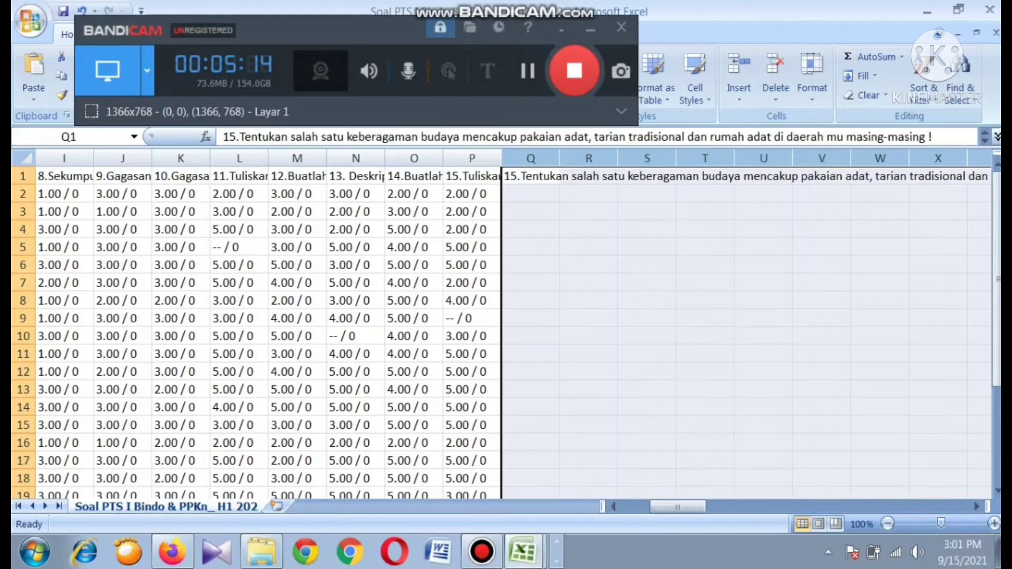
{"action": "left_click", "coordinate": [531, 158]}
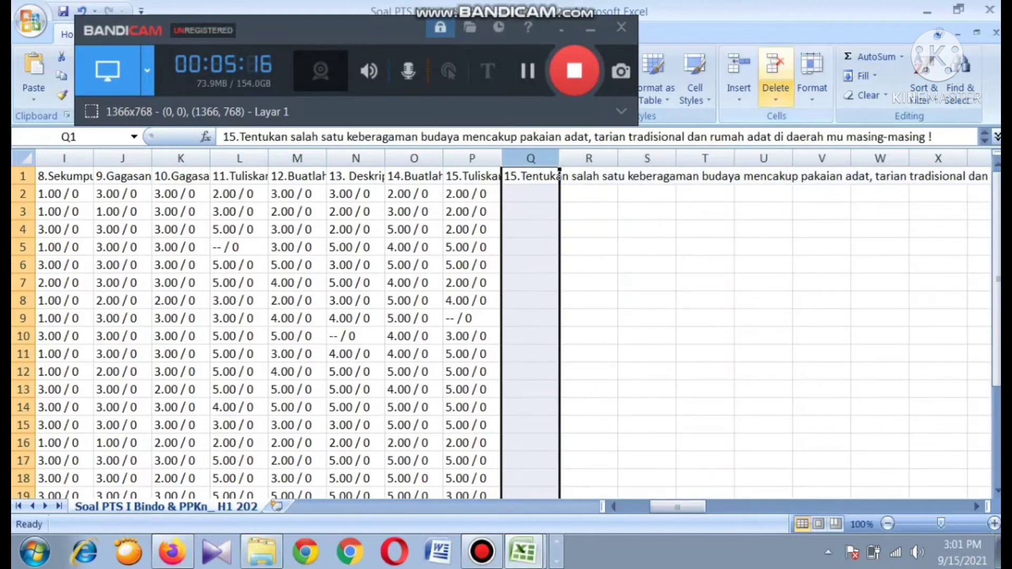
{"action": "left_click", "coordinate": [775, 98]}
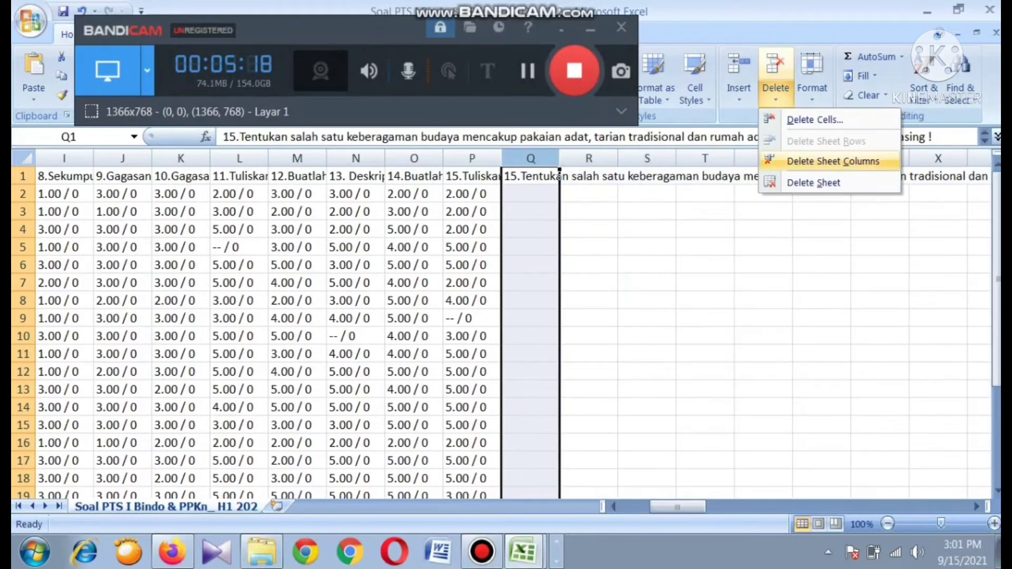
{"action": "left_click", "coordinate": [833, 161]}
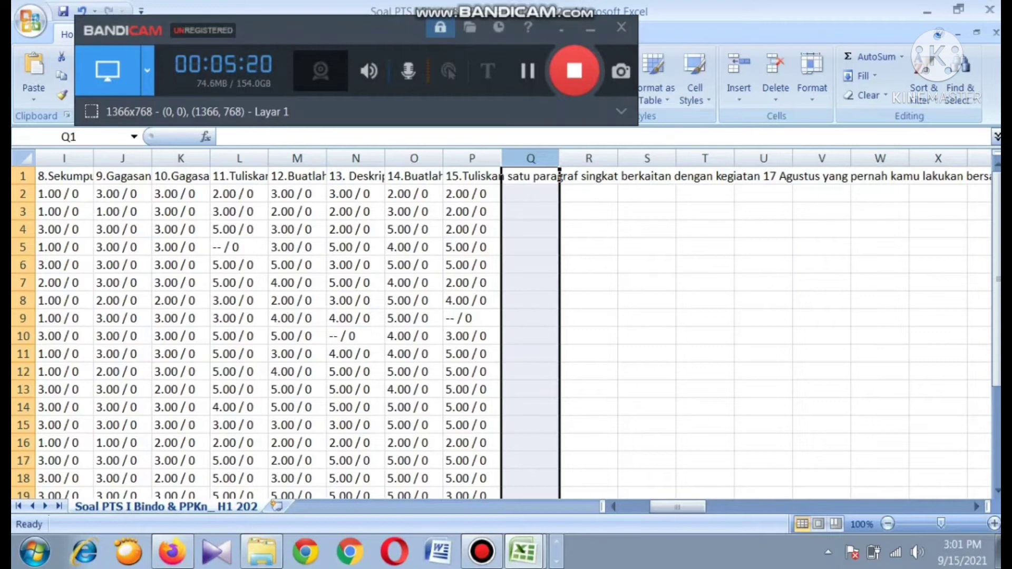
Step: Widen column A to fit the full names and insert an empty row above the question header row
{"action": "left_click_drag", "start_coordinate": [679, 507], "coordinate": [649, 508]}
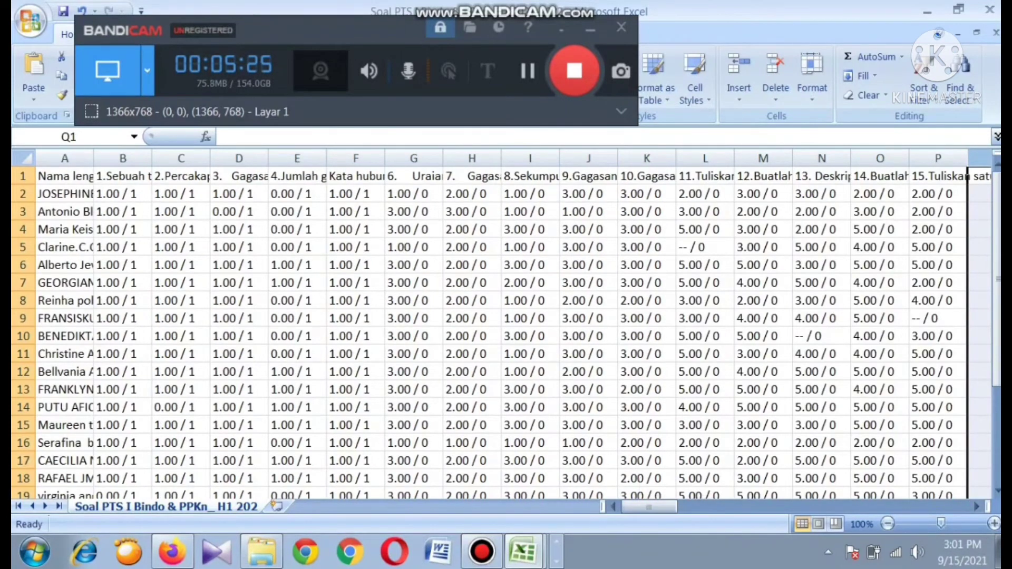
{"action": "left_click_drag", "start_coordinate": [94, 158], "coordinate": [230, 158]}
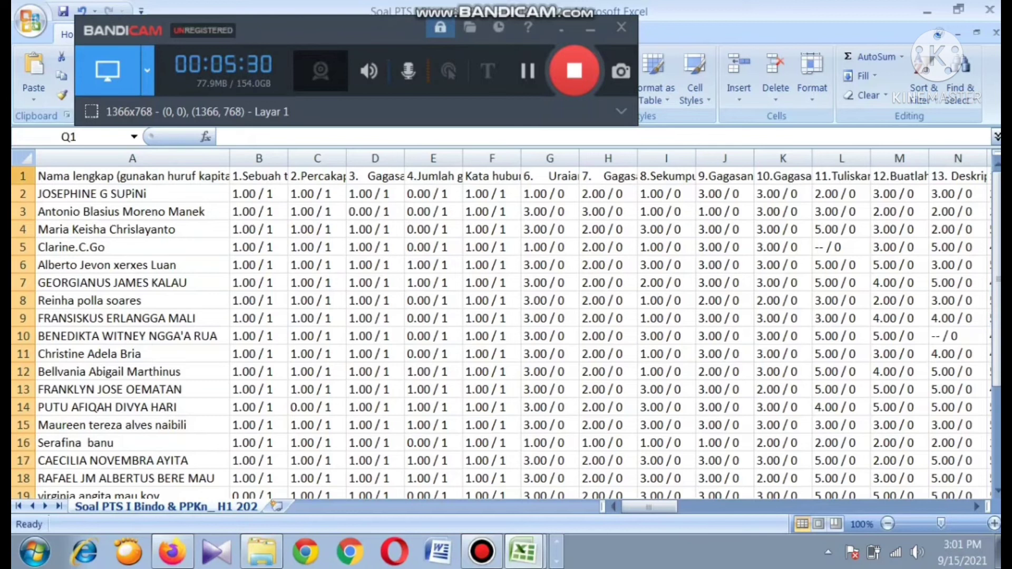
{"action": "left_click", "coordinate": [23, 177]}
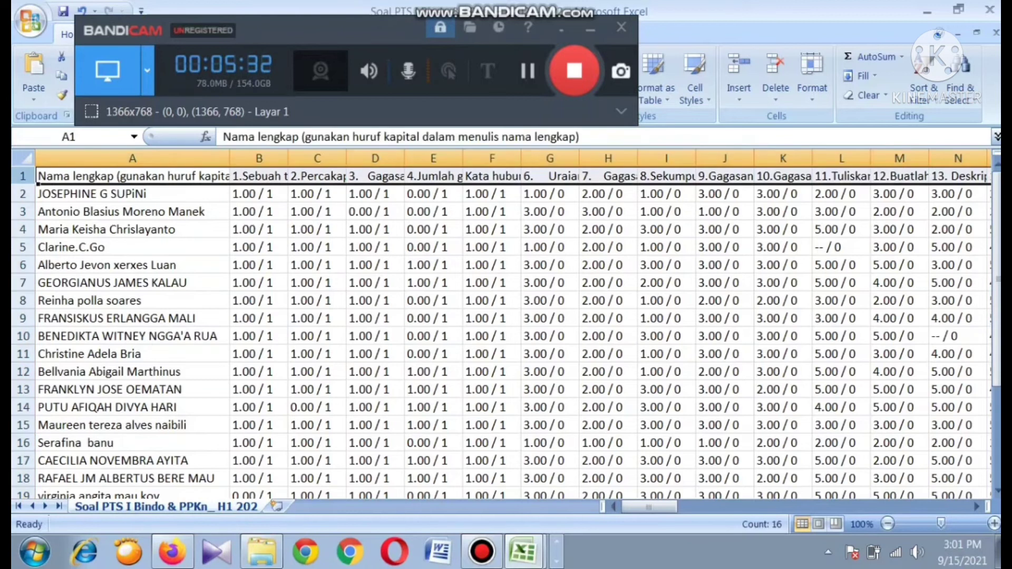
{"action": "left_click", "coordinate": [739, 94]}
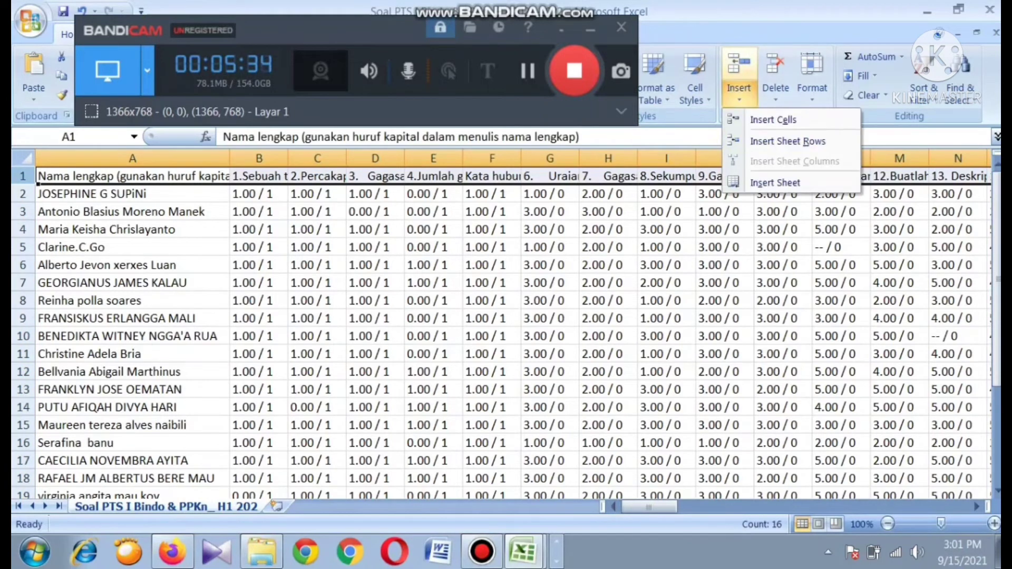
{"action": "left_click", "coordinate": [787, 142]}
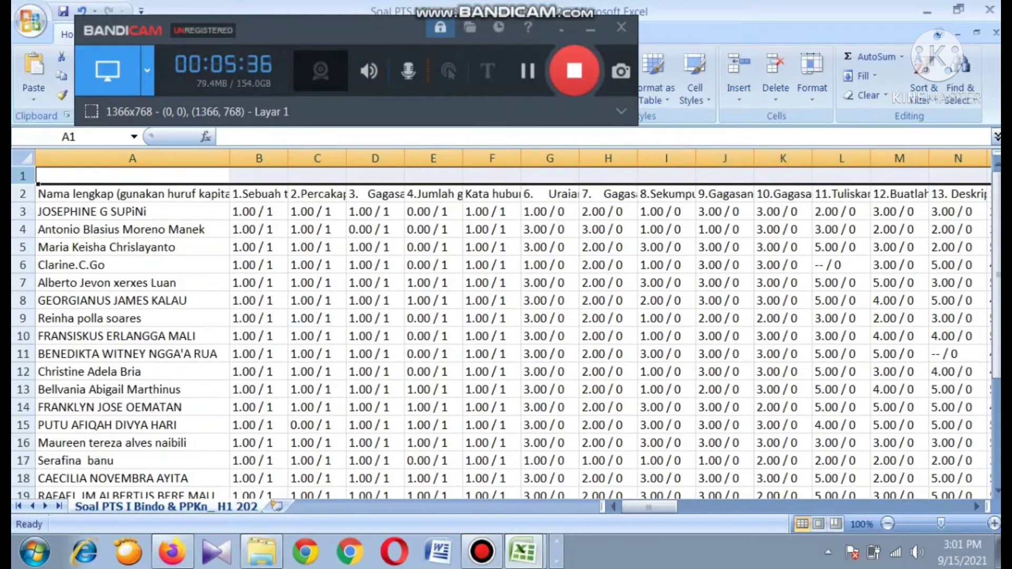
Step: Enter the heading NAMA in cell A1
{"action": "left_click", "coordinate": [133, 176]}
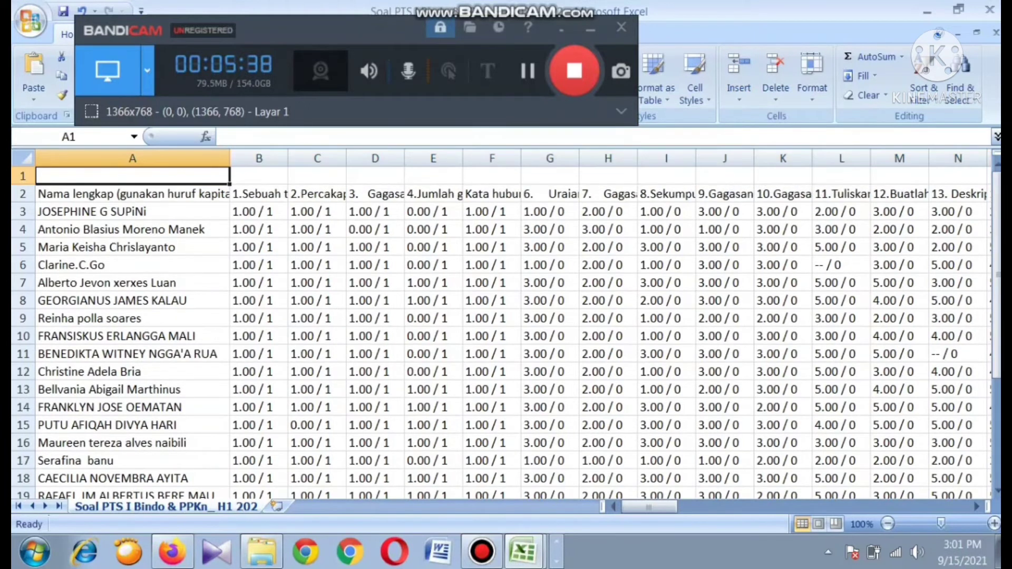
{"action": "type", "text": "NAMA"}
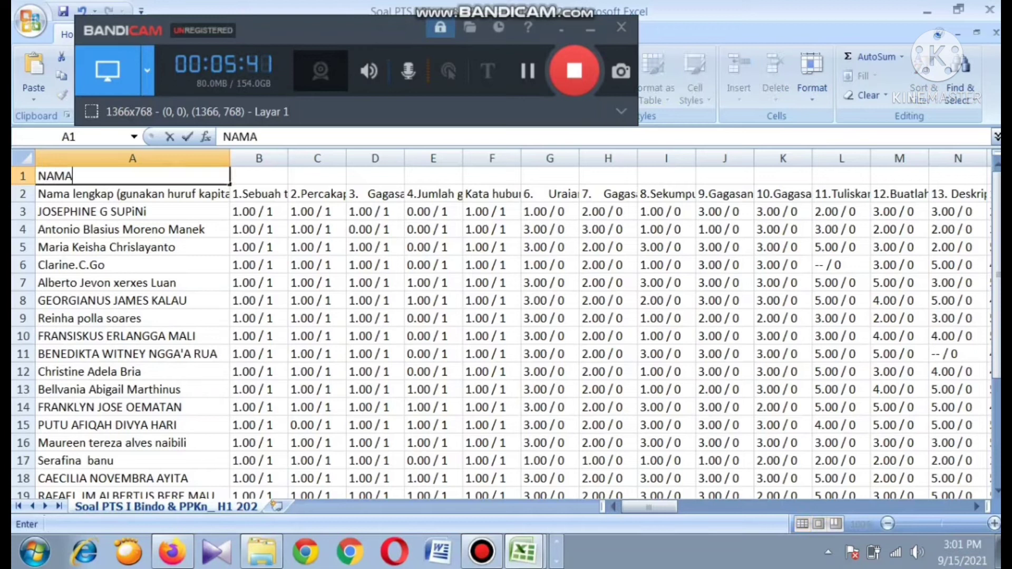
{"action": "key", "text": "Tab"}
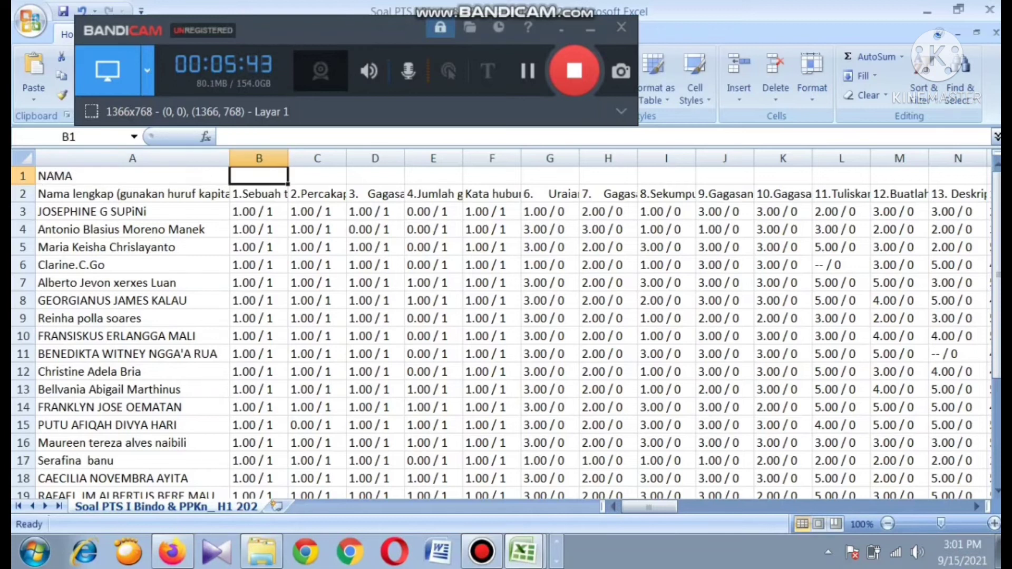
Step: Merge and center B1:F1 above the first five question columns and enter the heading PG
{"action": "key", "text": "shift+Right"}
{"action": "key", "text": "shift+Right"}
{"action": "key", "text": "shift+Right"}
{"action": "key", "text": "shift+Right"}
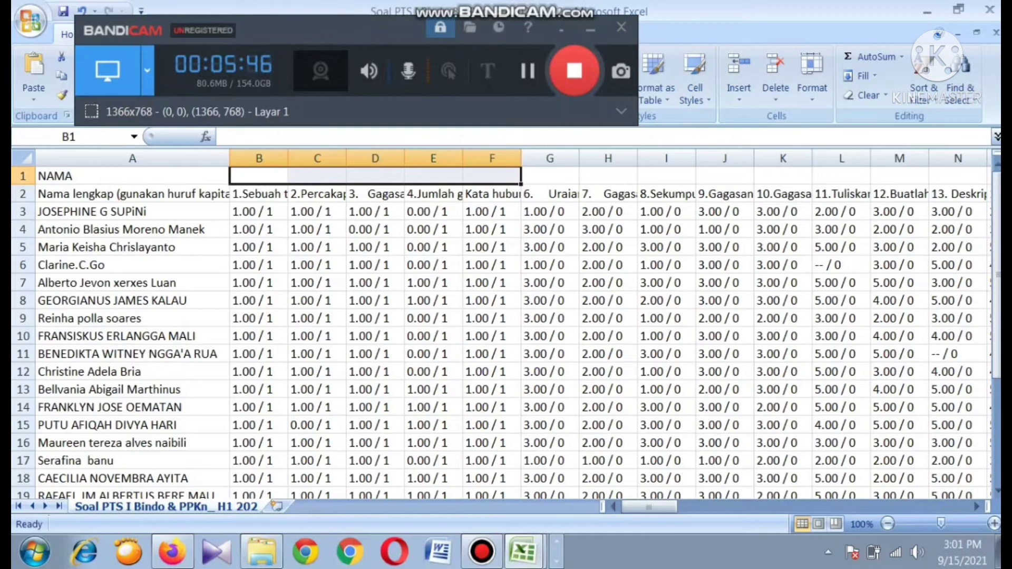
{"action": "left_click_drag", "start_coordinate": [326, 30], "coordinate": [663, 81]}
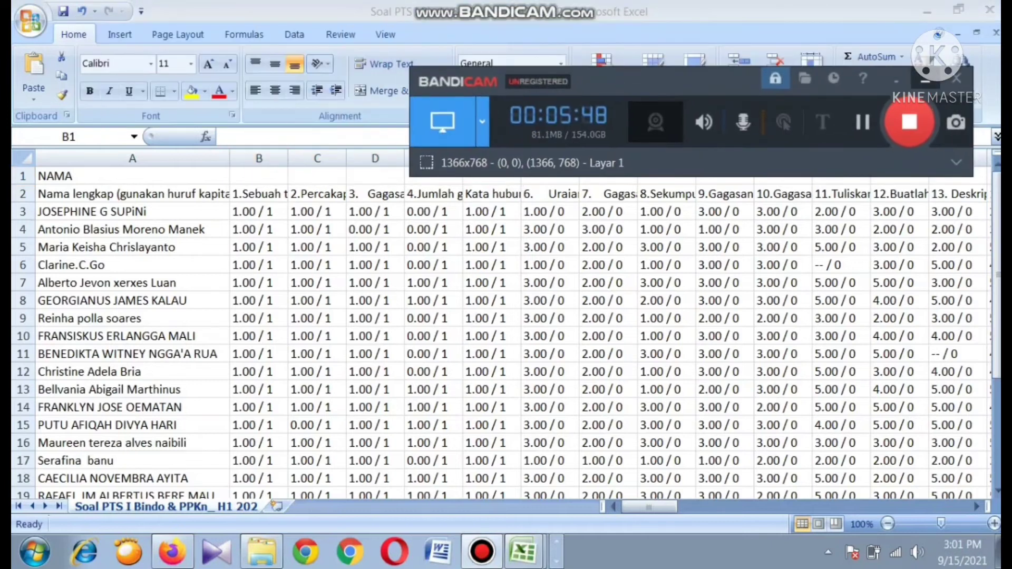
{"action": "left_click", "coordinate": [925, 80]}
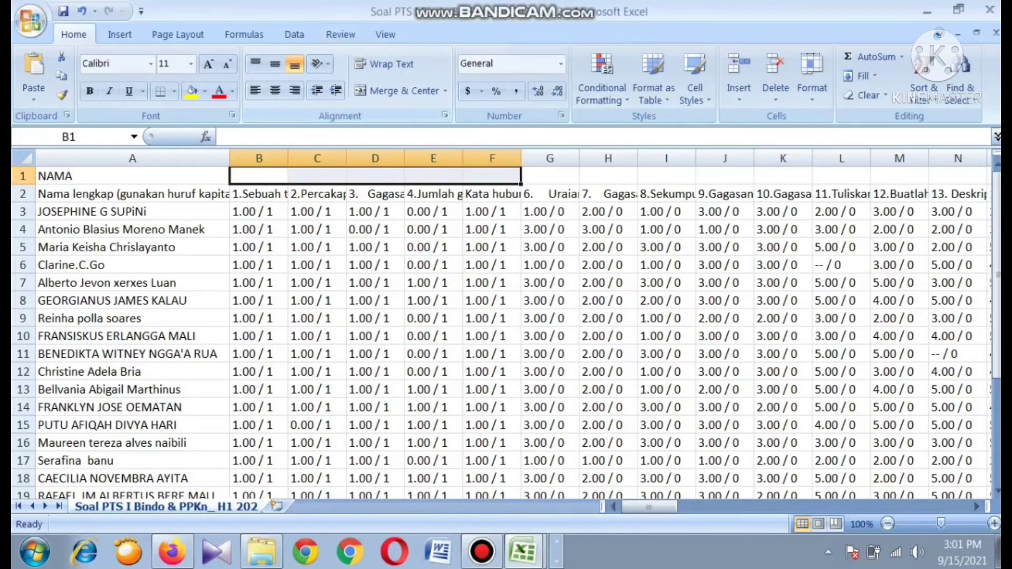
{"action": "left_click", "coordinate": [398, 90]}
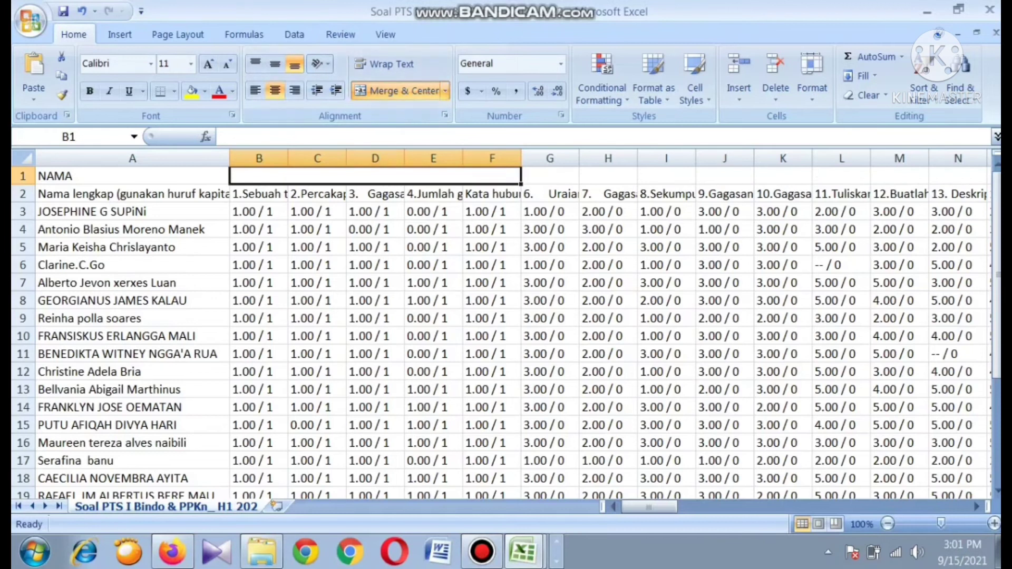
{"action": "type", "text": "PG"}
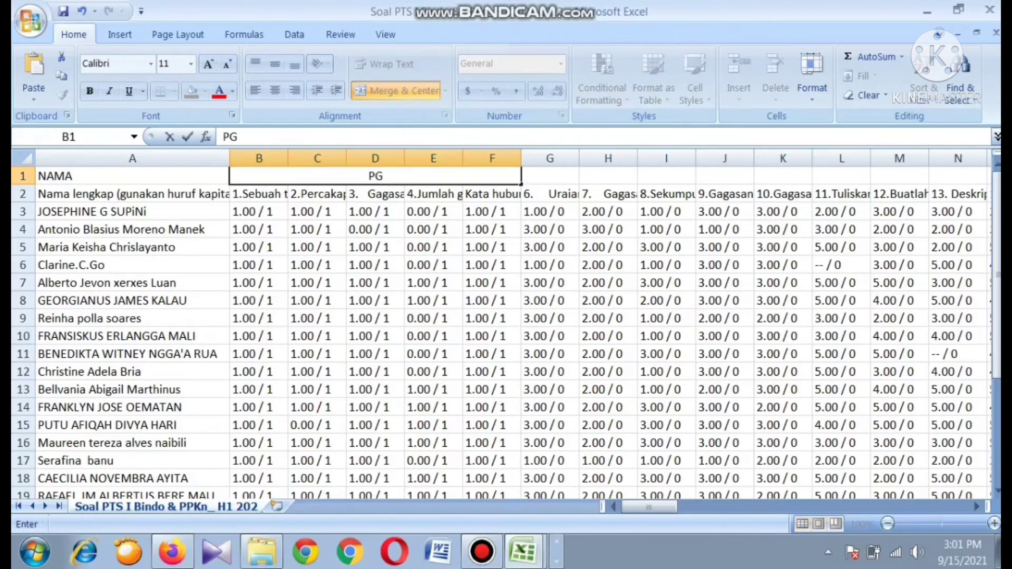
Step: Merge and center G1:K1 above questions 6 to 10 and enter the heading ISIAN
{"action": "left_click_drag", "start_coordinate": [550, 176], "coordinate": [783, 176]}
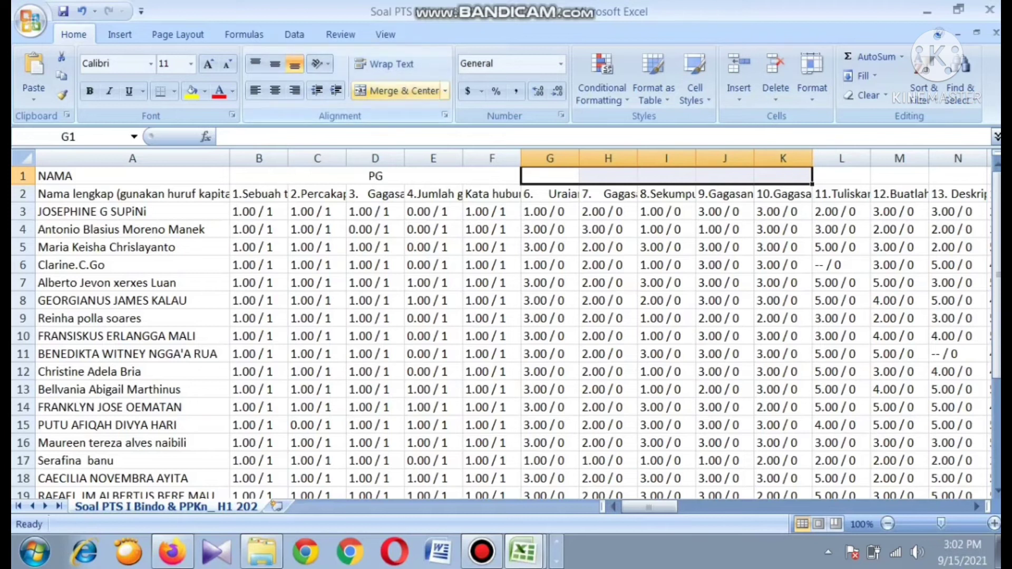
{"action": "left_click", "coordinate": [396, 91]}
{"action": "type", "text": "ISIAN"}
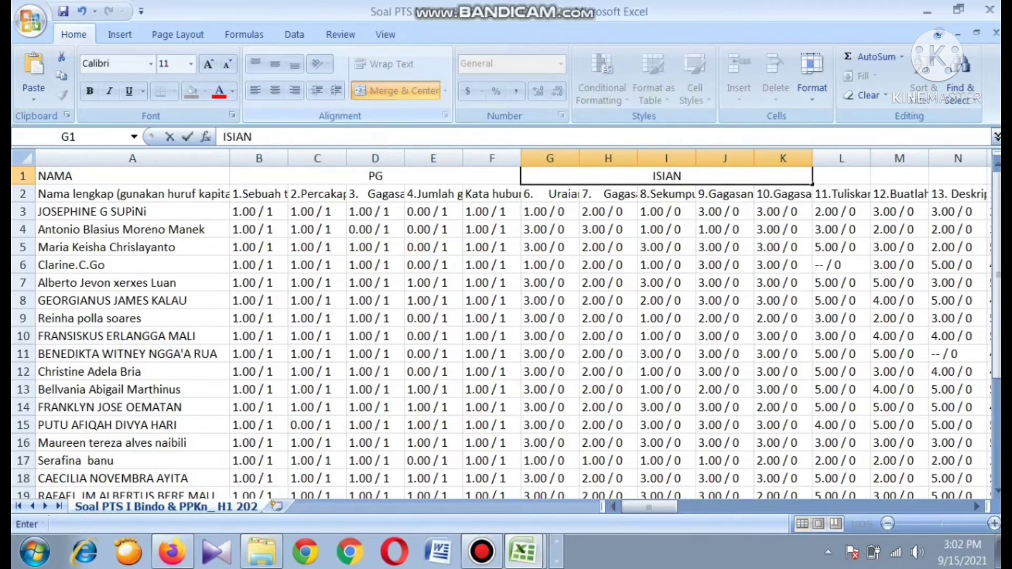
Step: Merge and center L1:P1 above questions 11 to 15 and enter the heading URAIAN
{"action": "key", "text": "Tab"}
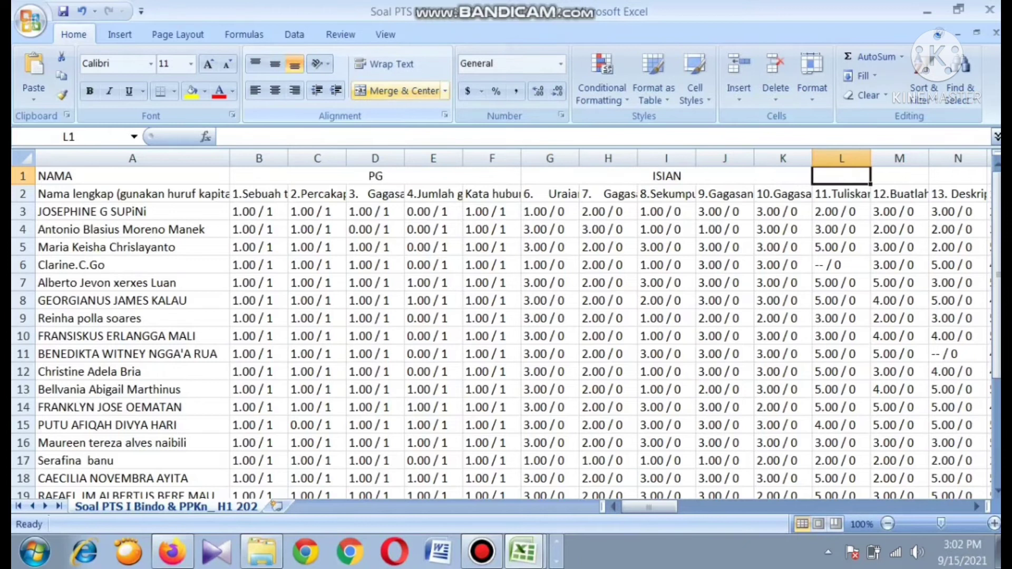
{"action": "key", "text": "shift+Right"}
{"action": "key", "text": "shift+Right"}
{"action": "key", "text": "shift+Right"}
{"action": "key", "text": "shift+Right"}
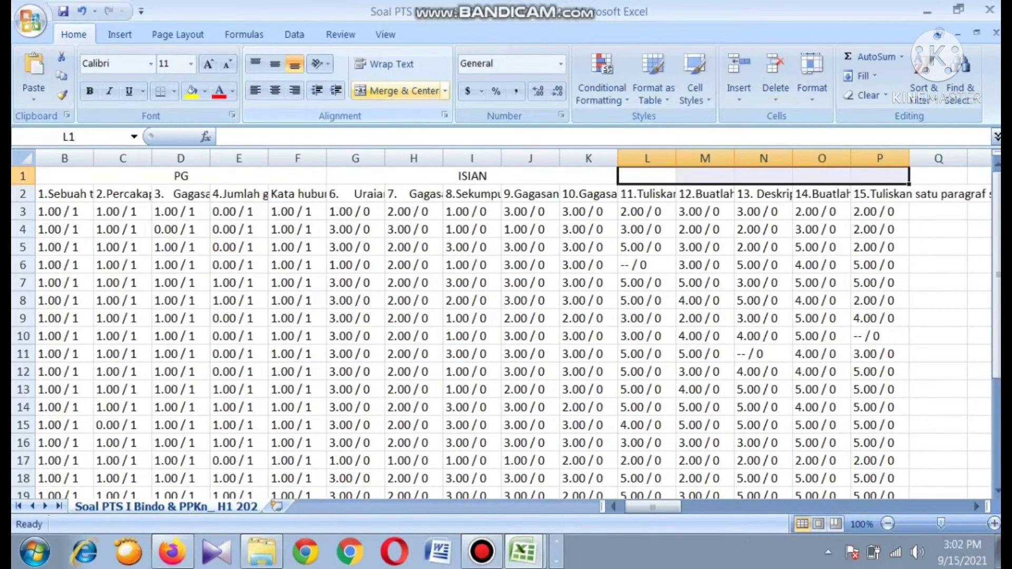
{"action": "left_click", "coordinate": [396, 91]}
{"action": "type", "text": "URA"}
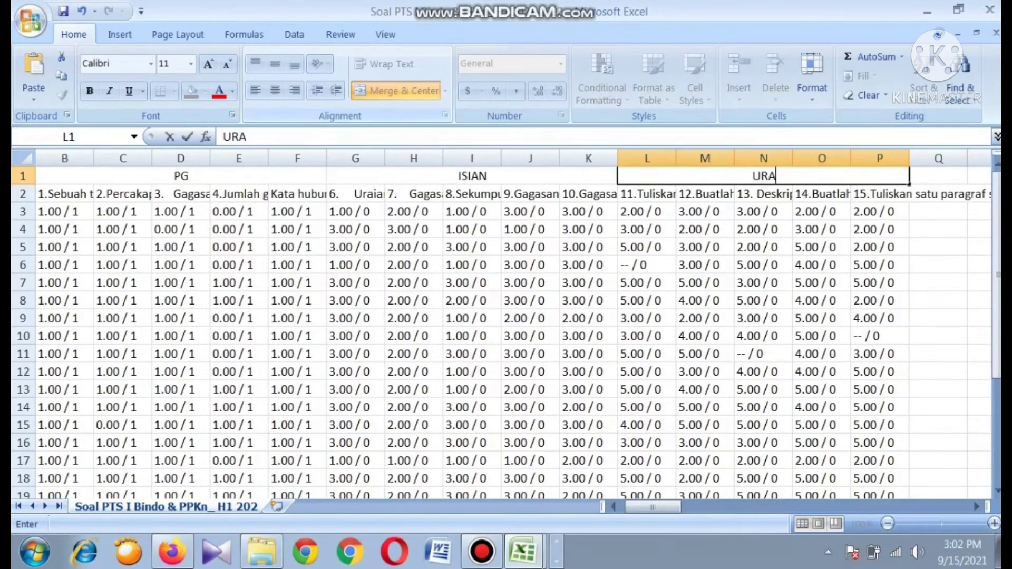
{"action": "type", "text": "IAN"}
Step: Clear the long name-question text from cell A2 below the NAMA heading
{"action": "left_click_drag", "start_coordinate": [654, 506], "coordinate": [649, 506]}
{"action": "left_click", "coordinate": [132, 194]}
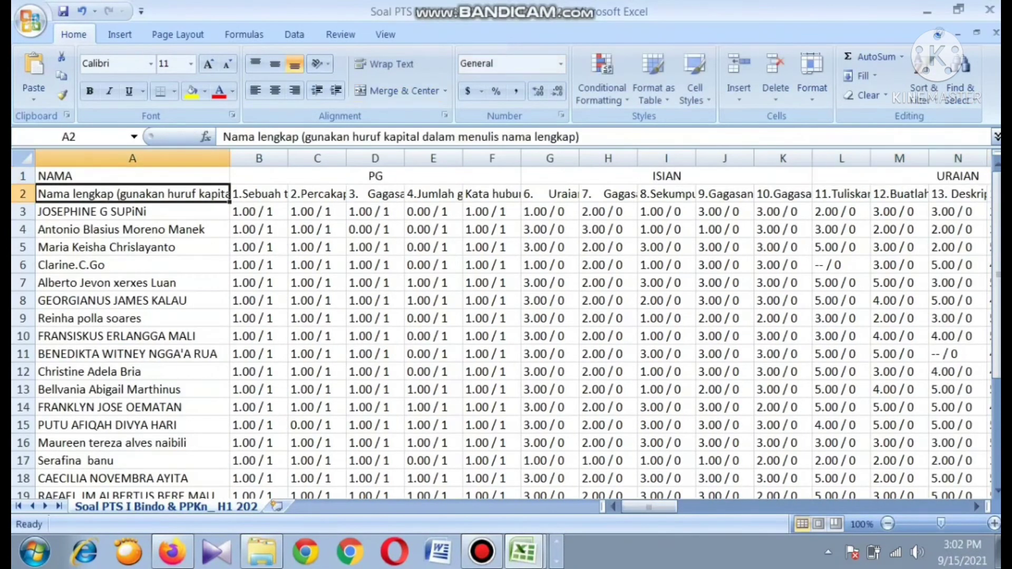
{"action": "key", "text": "BackSpace"}
Step: Apply All Borders to the whole table, A1:P27
{"action": "left_click", "coordinate": [132, 176]}
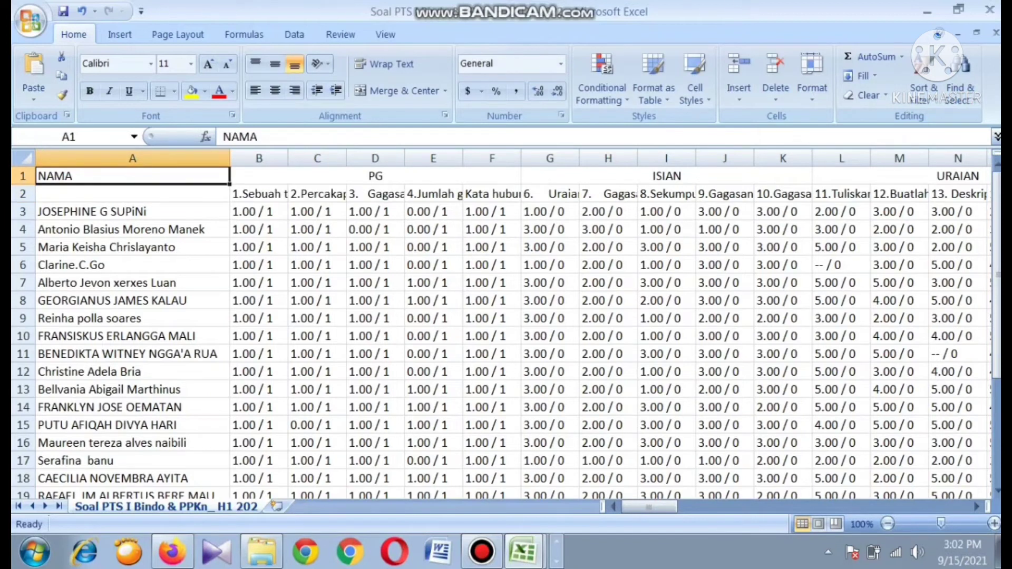
{"action": "key", "text": "ctrl+shift+End"}
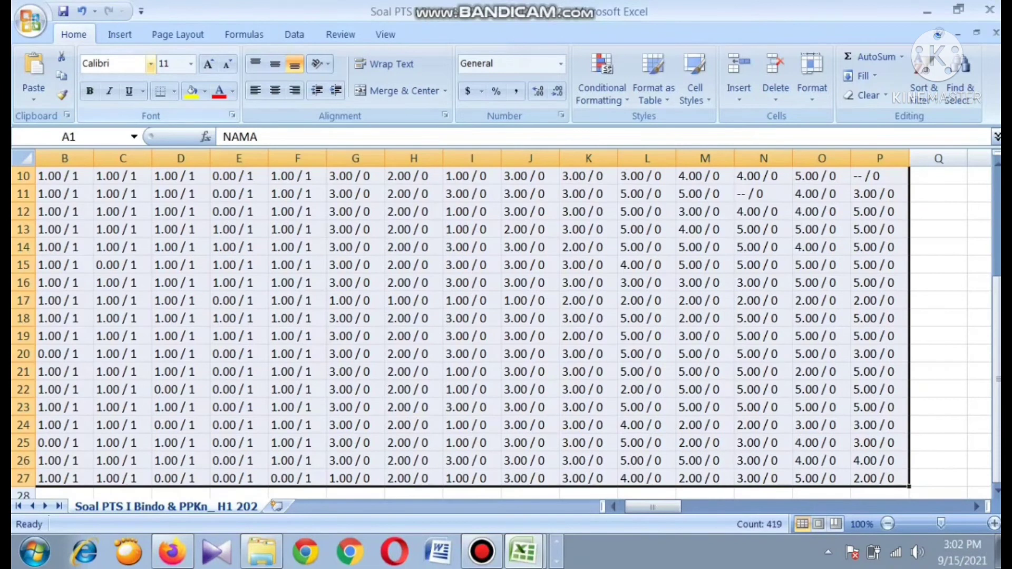
{"action": "left_click", "coordinate": [174, 91]}
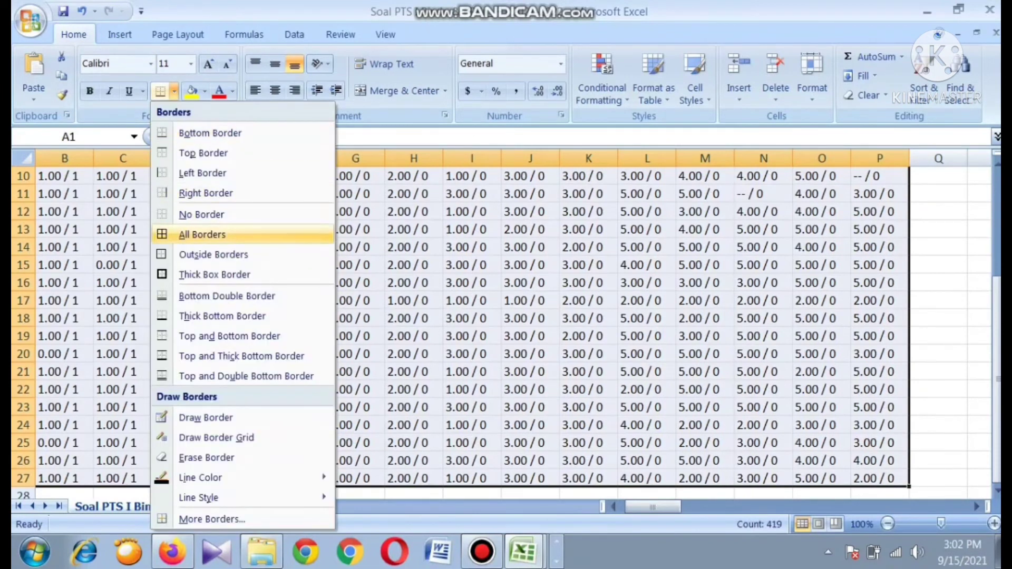
{"action": "left_click", "coordinate": [202, 234]}
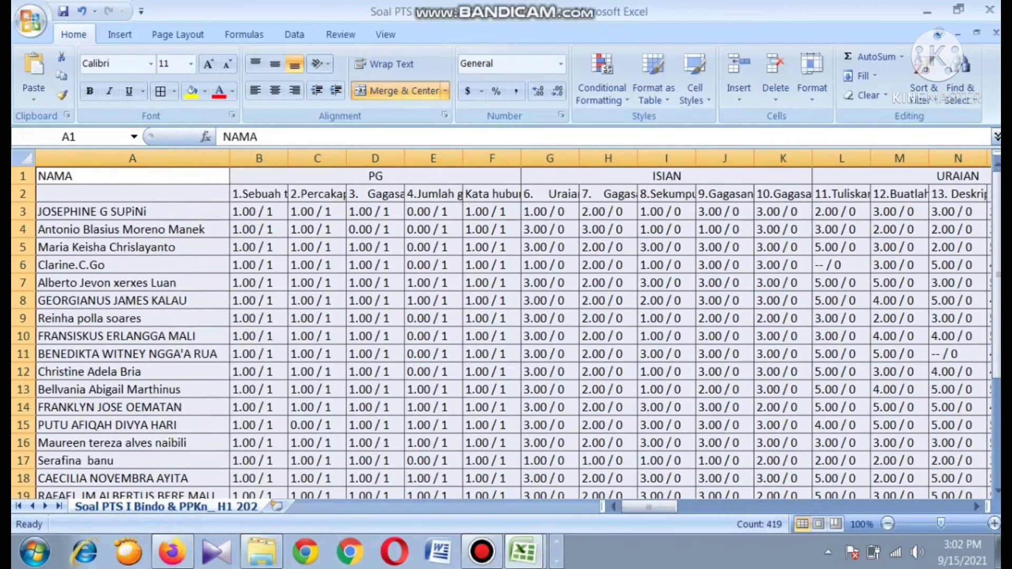
{"action": "left_click", "coordinate": [609, 408]}
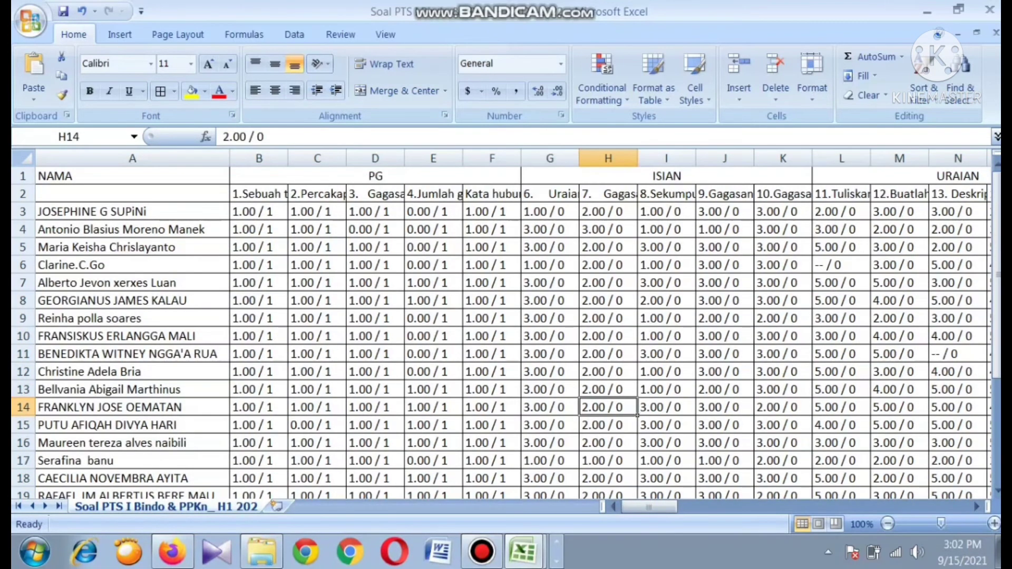
{"action": "left_click", "coordinate": [259, 212]}
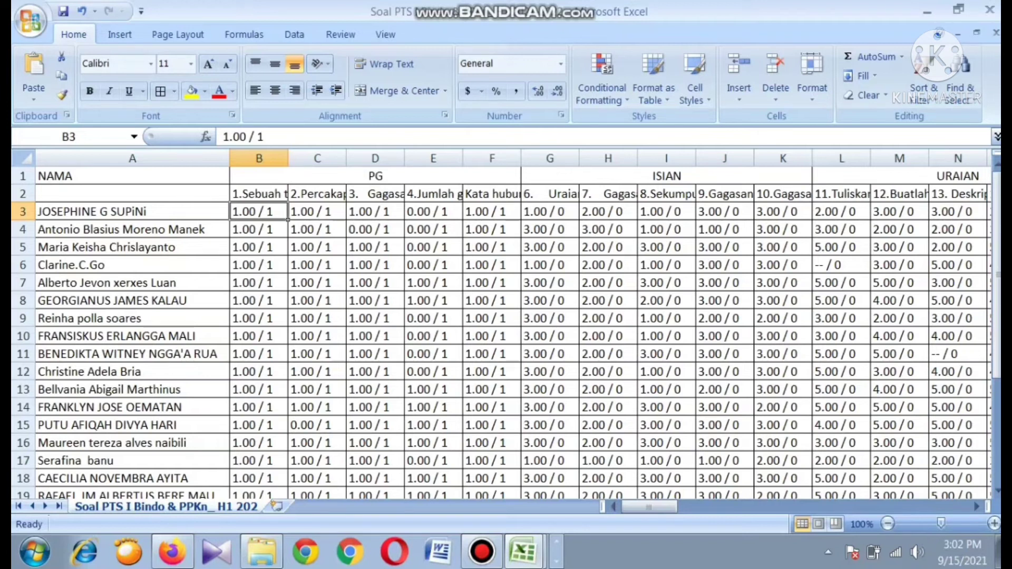
{"action": "left_click", "coordinate": [259, 230]}
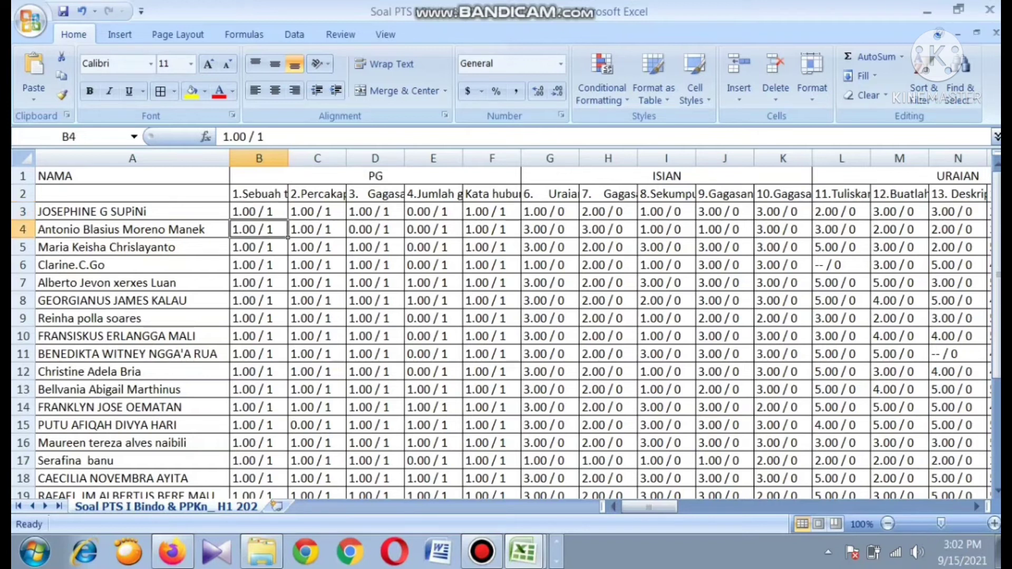
{"action": "double_click", "coordinate": [255, 212]}
{"action": "left_click_drag", "start_coordinate": [256, 212], "coordinate": [249, 212]}
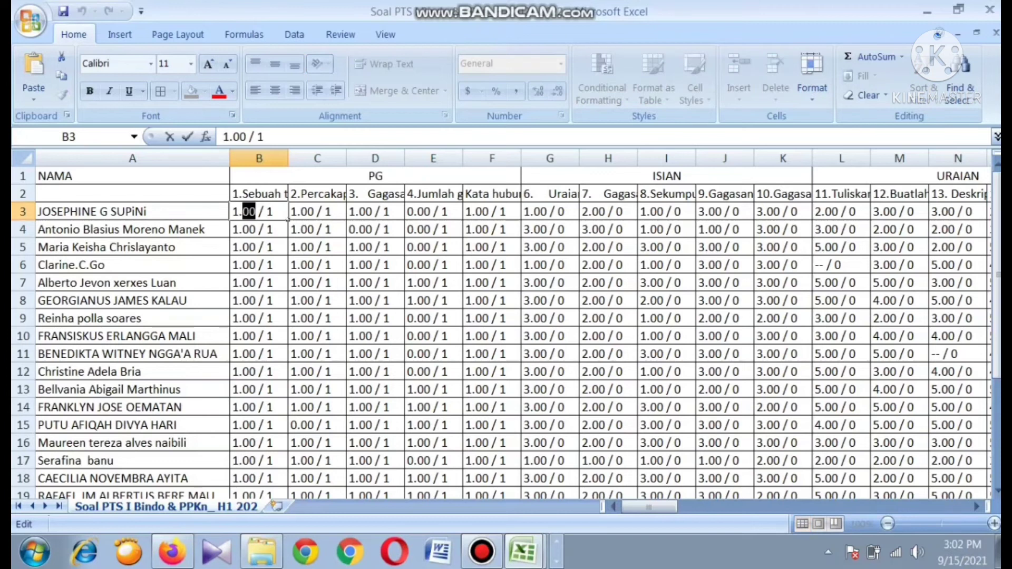
{"action": "left_click", "coordinate": [316, 230]}
Step: Replace every "1.00 / 1" with 1 in the PG scores, B3:F27, using Find and Replace
{"action": "left_click", "coordinate": [258, 212]}
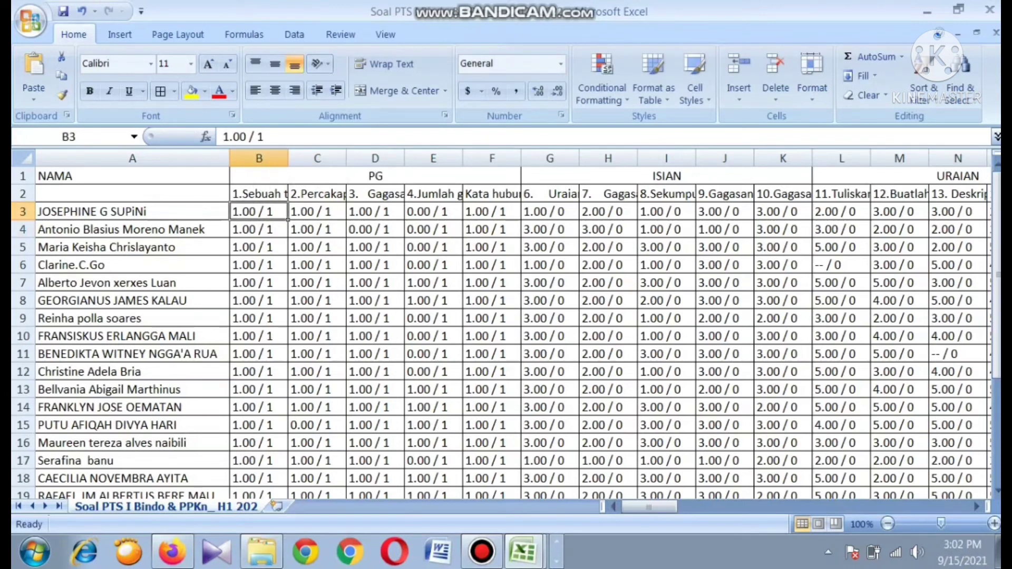
{"action": "left_click_drag", "start_coordinate": [259, 212], "coordinate": [506, 480]}
{"action": "left_click_drag", "start_coordinate": [519, 466], "coordinate": [519, 448]}
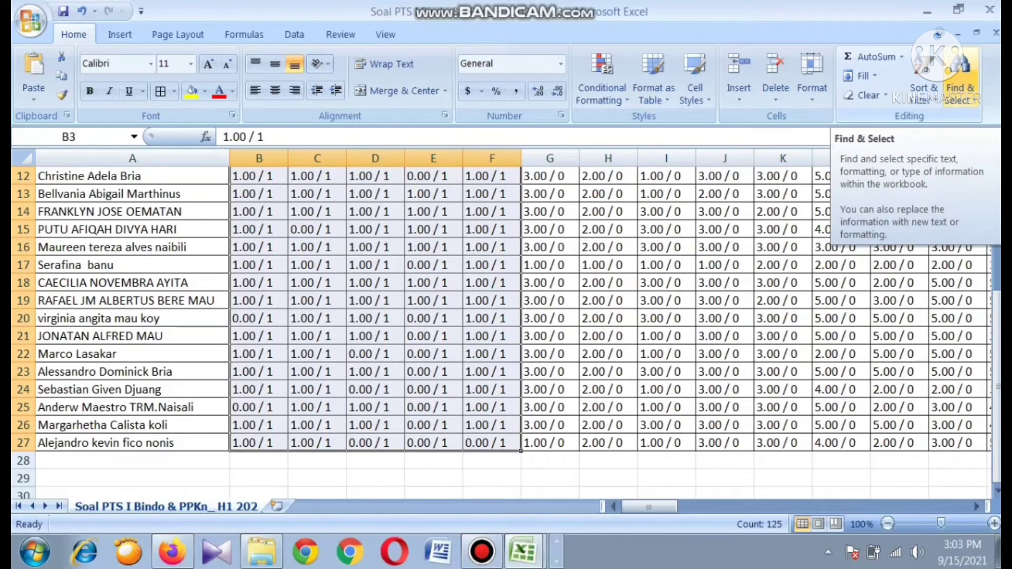
{"action": "left_click", "coordinate": [960, 77]}
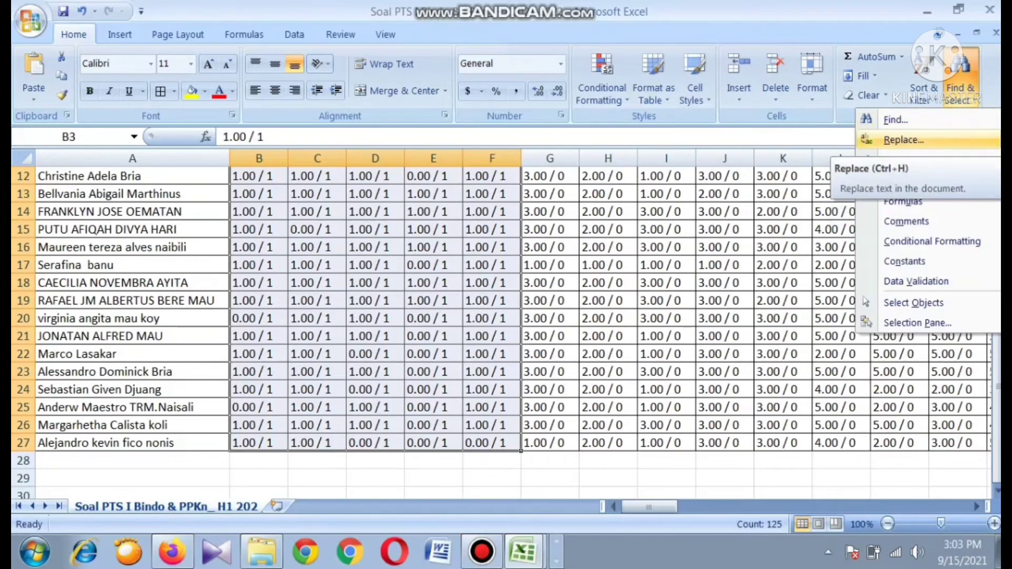
{"action": "left_click", "coordinate": [903, 140]}
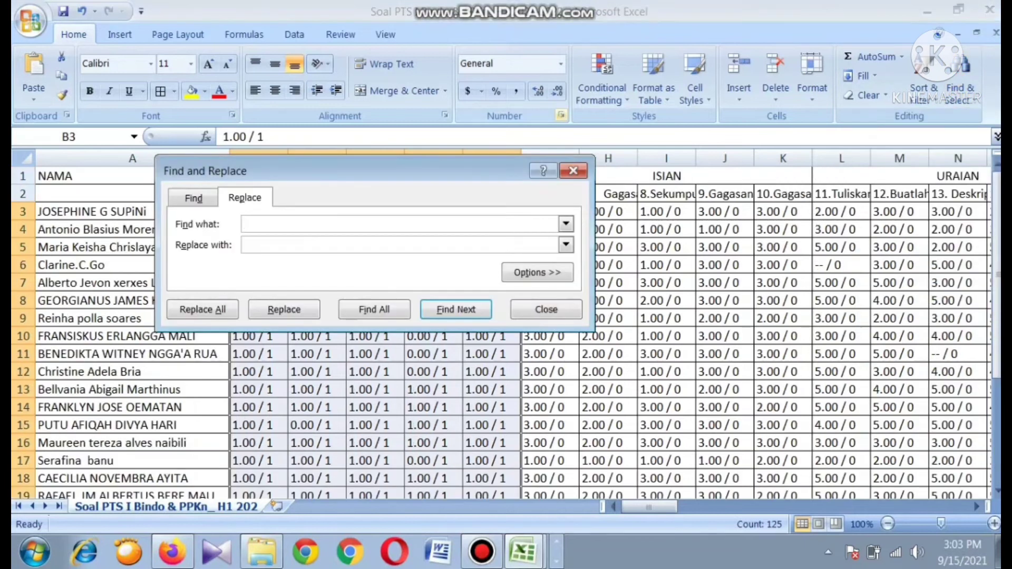
{"action": "left_click_drag", "start_coordinate": [317, 171], "coordinate": [606, 90]}
{"action": "left_click", "coordinate": [264, 137]}
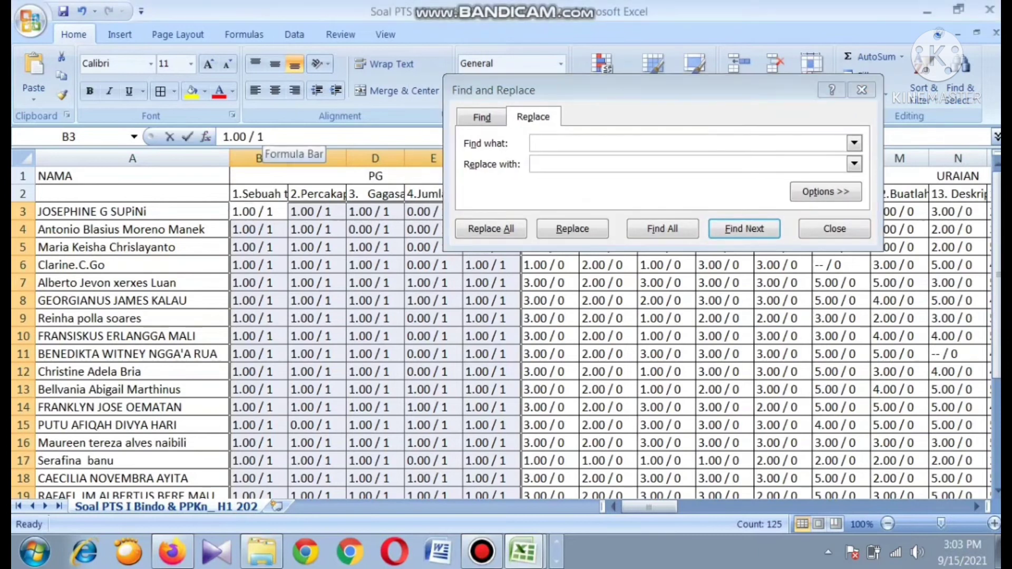
{"action": "left_click_drag", "start_coordinate": [264, 137], "coordinate": [222, 137]}
{"action": "key", "text": "ctrl+c"}
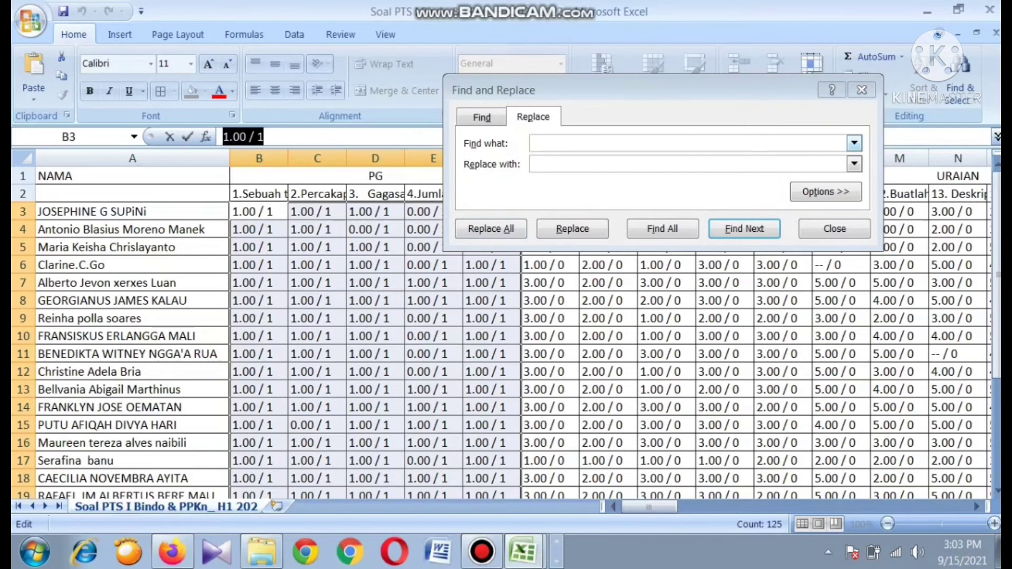
{"action": "left_click", "coordinate": [548, 143]}
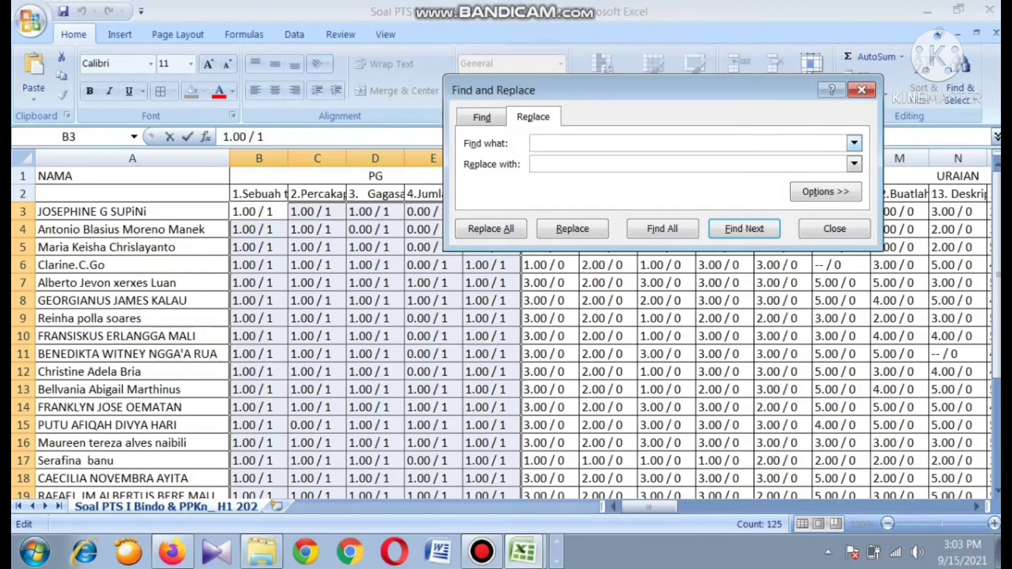
{"action": "key", "text": "ctrl+v"}
{"action": "left_click", "coordinate": [534, 164]}
{"action": "type", "text": "1"}
{"action": "left_click", "coordinate": [491, 228]}
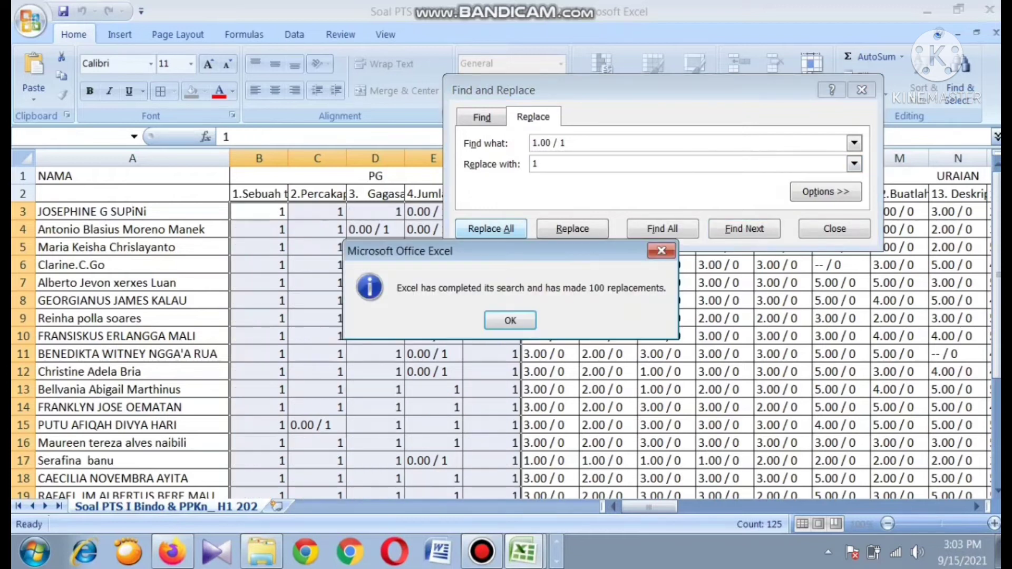
{"action": "left_click", "coordinate": [510, 320]}
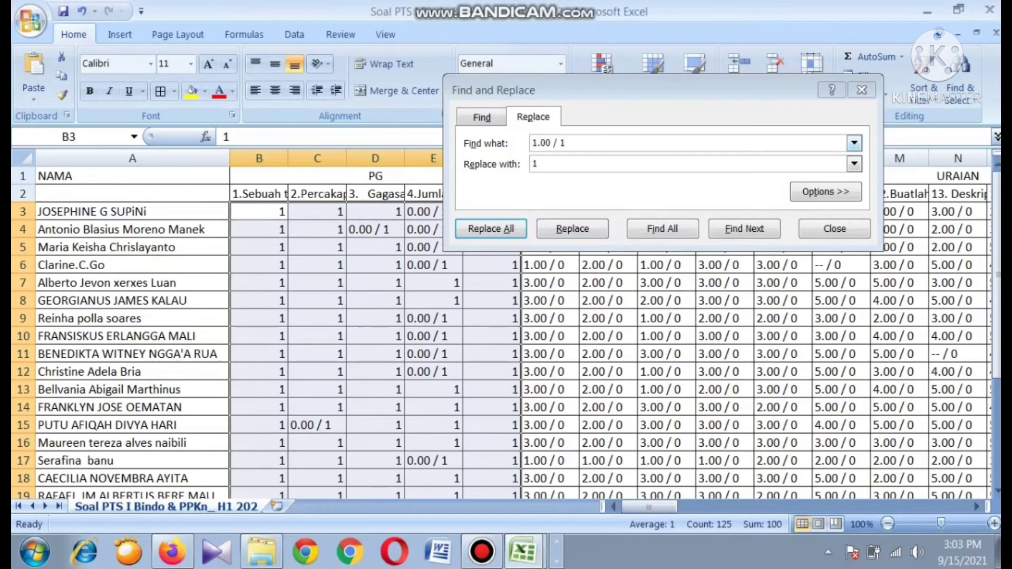
Step: Replace every "0.00 / 1" with 0 in the PG scores, B3:F27
{"action": "left_click", "coordinate": [538, 142]}
{"action": "key", "text": "BackSpace"}
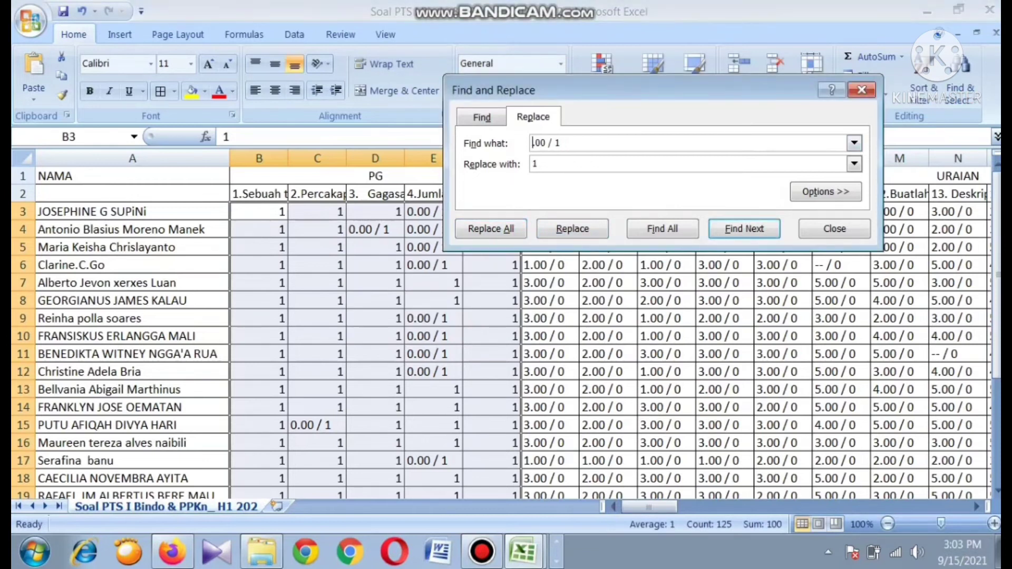
{"action": "type", "text": "0"}
{"action": "left_click", "coordinate": [538, 164]}
{"action": "key", "text": "BackSpace"}
{"action": "type", "text": "0"}
{"action": "left_click", "coordinate": [491, 228]}
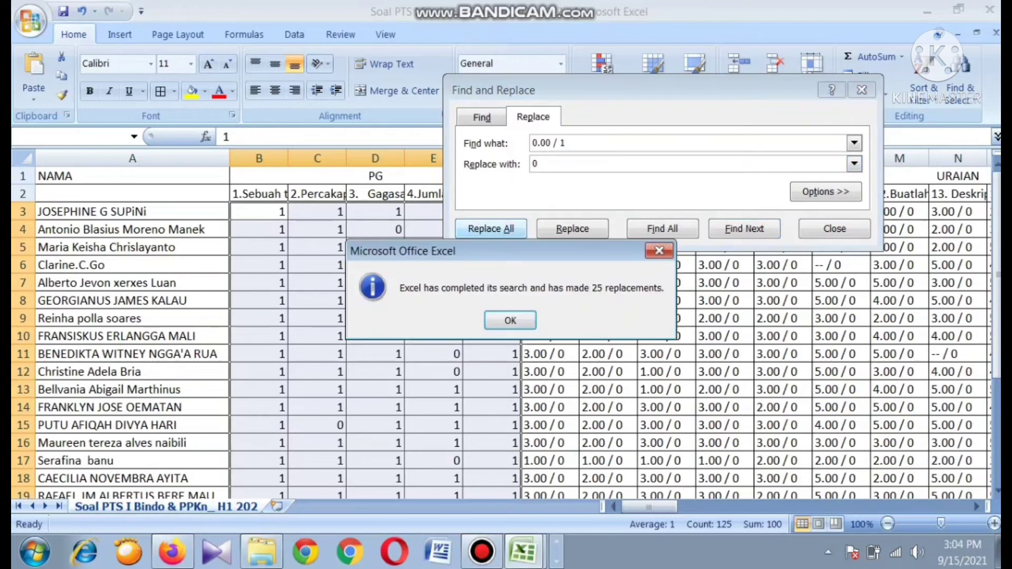
{"action": "left_click", "coordinate": [511, 320]}
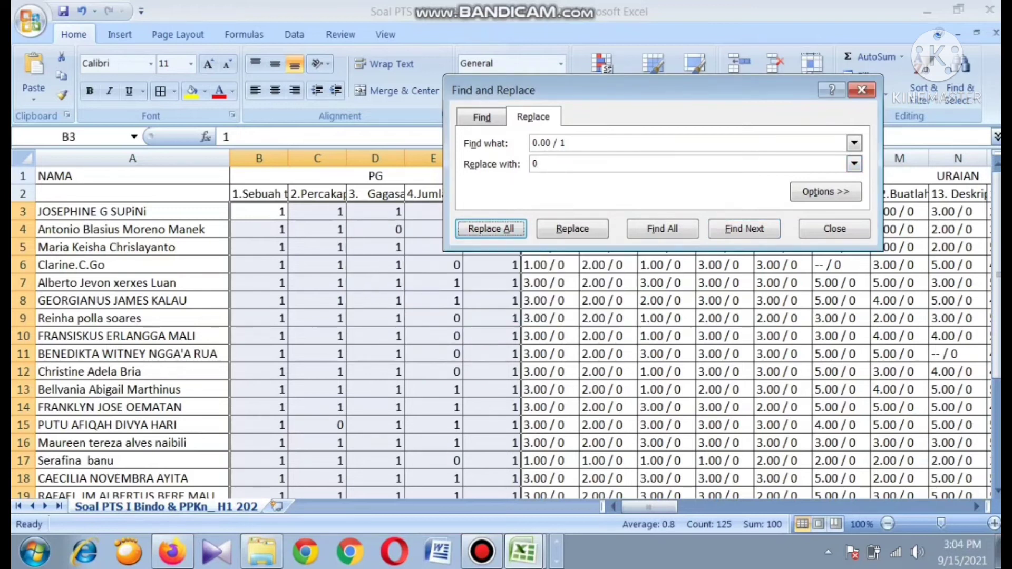
Step: Replace every "1.00 / 0" with 1 in the ISIAN scores, G3:K27
{"action": "left_click_drag", "start_coordinate": [606, 90], "coordinate": [724, 87]}
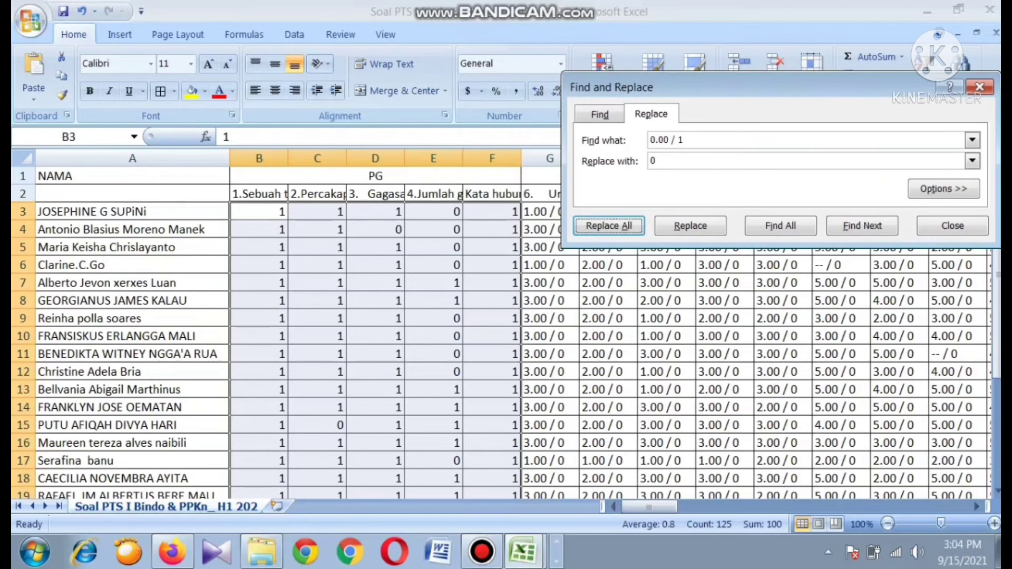
{"action": "mouse_move", "coordinate": [649, 507]}
{"action": "left_mouse_down"}
{"action": "mouse_move", "coordinate": [681, 507]}
{"action": "mouse_move", "coordinate": [664, 507]}
{"action": "left_mouse_up"}
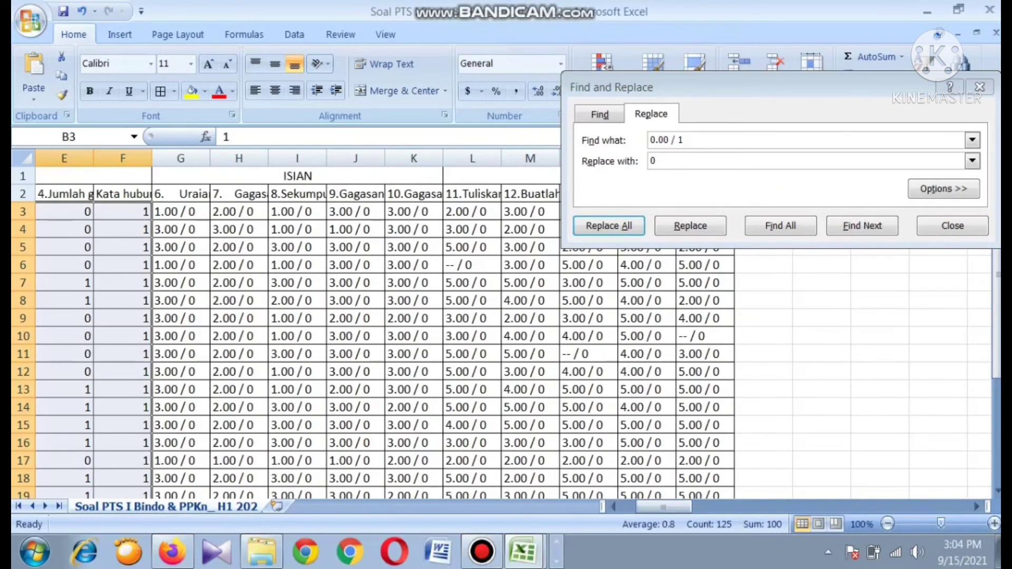
{"action": "left_click_drag", "start_coordinate": [176, 211], "coordinate": [442, 451]}
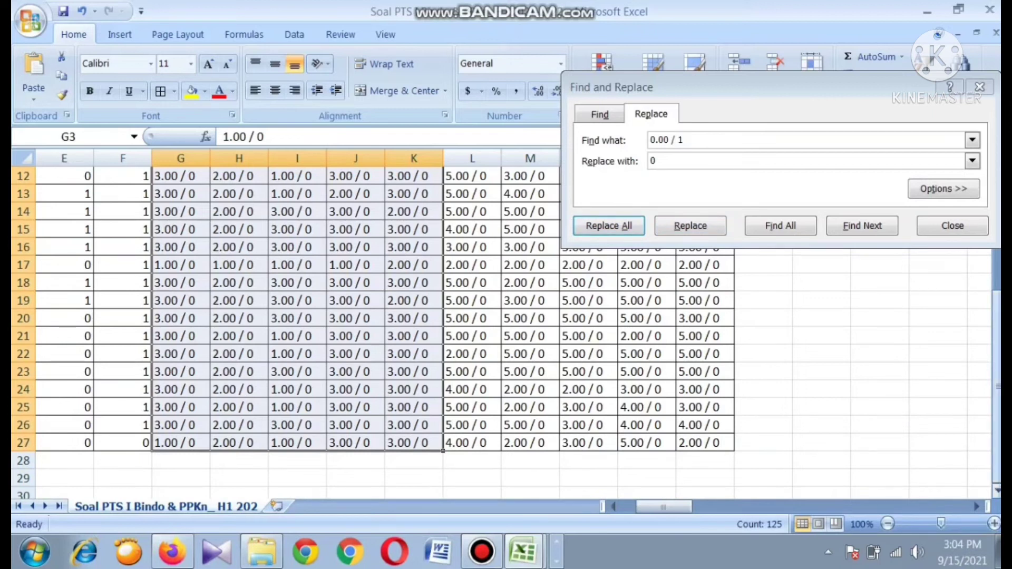
{"action": "left_click_drag", "start_coordinate": [996, 352], "coordinate": [997, 232]}
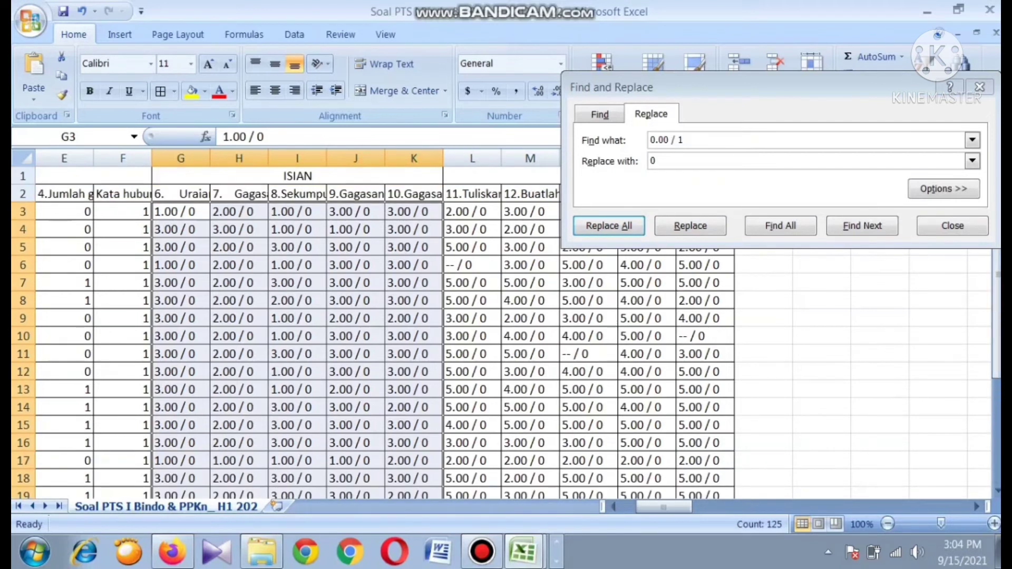
{"action": "left_click_drag", "start_coordinate": [265, 137], "coordinate": [223, 136]}
{"action": "key", "text": "ctrl+c"}
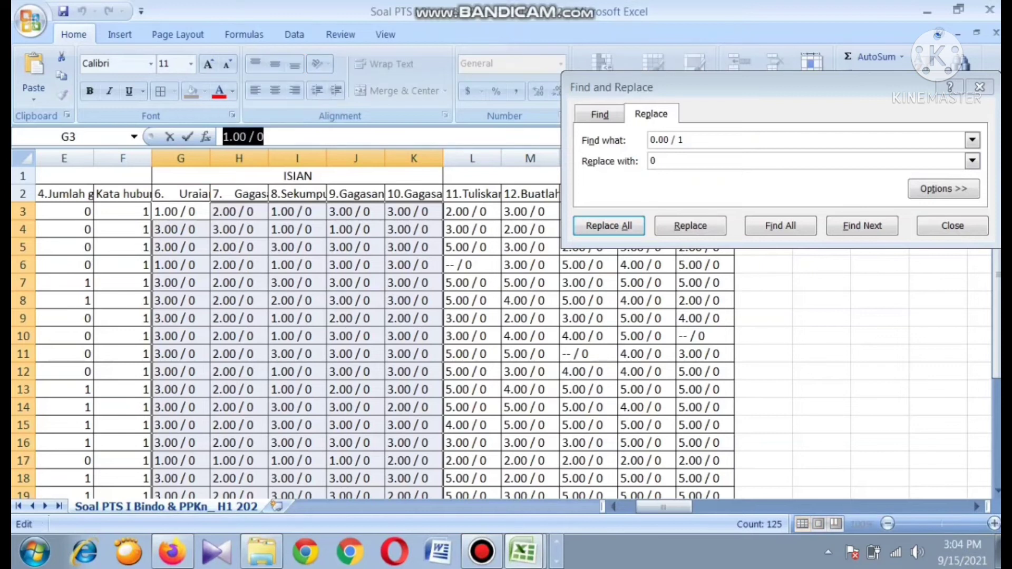
{"action": "left_click_drag", "start_coordinate": [685, 140], "coordinate": [649, 141]}
{"action": "key", "text": "ctrl+v"}
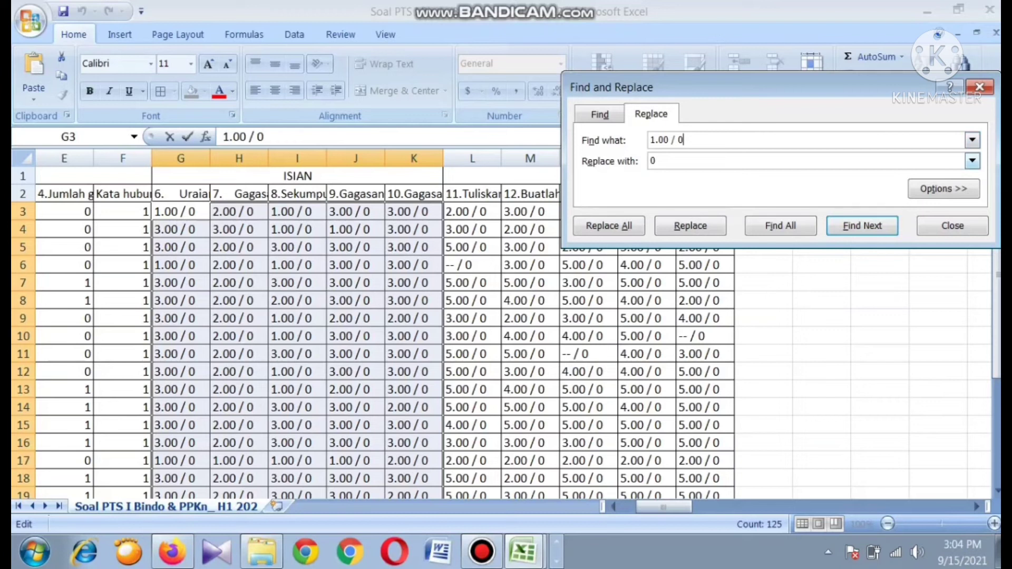
{"action": "left_click", "coordinate": [656, 161]}
{"action": "key", "text": "BackSpace"}
{"action": "type", "text": "1"}
{"action": "left_click", "coordinate": [609, 226]}
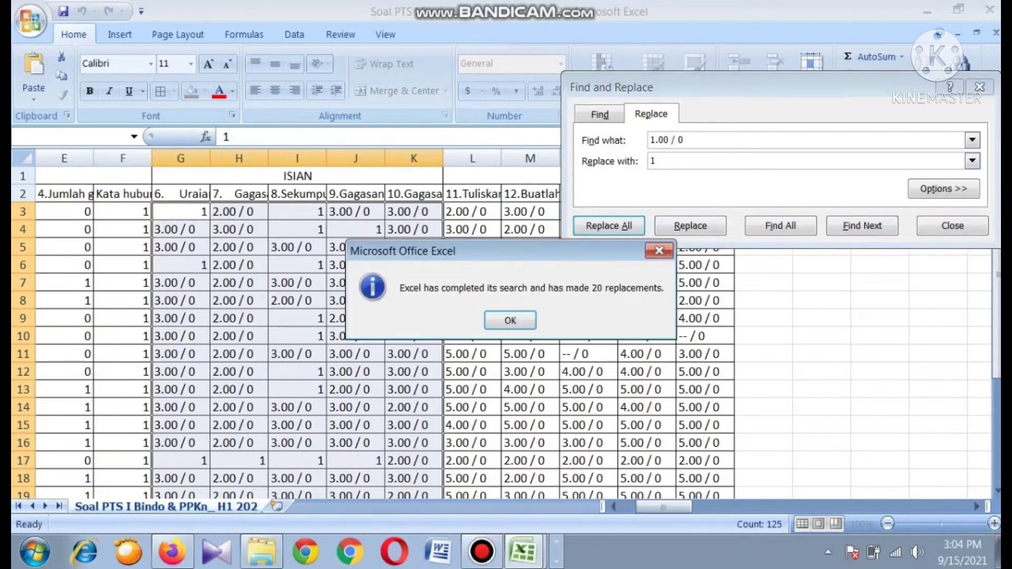
{"action": "left_click", "coordinate": [510, 319]}
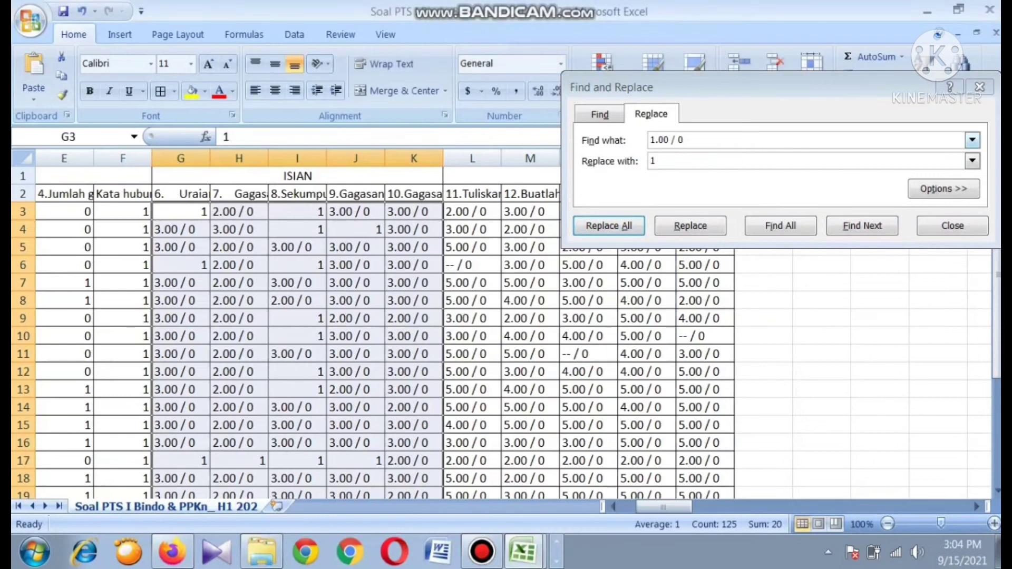
Step: Replace every "2.00 / 0" with 2 in the ISIAN scores, G3:K27
{"action": "key", "text": "BackSpace"}
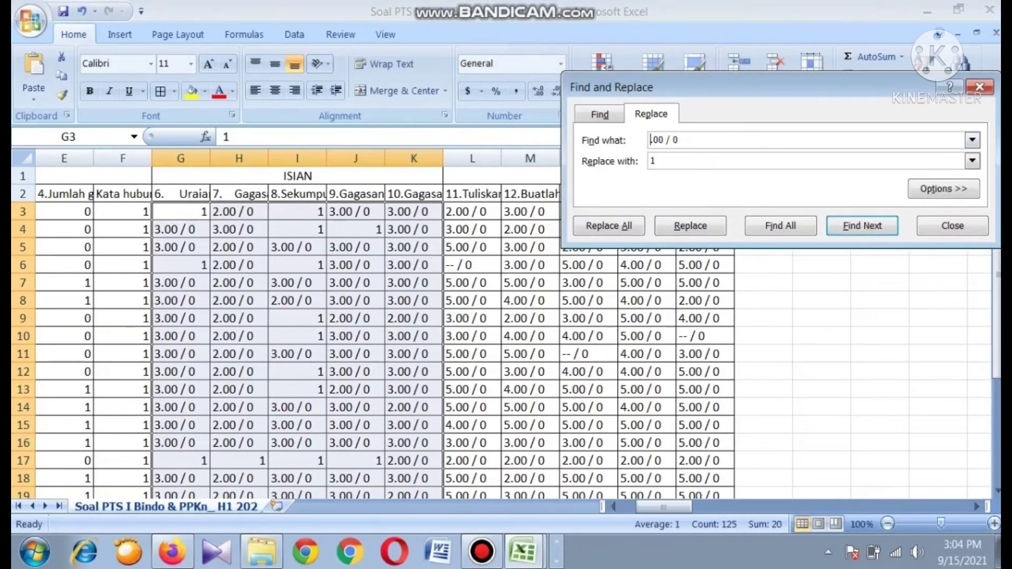
{"action": "type", "text": "2"}
{"action": "key", "text": "BackSpace"}
{"action": "type", "text": "2"}
{"action": "key", "text": "alt+a"}
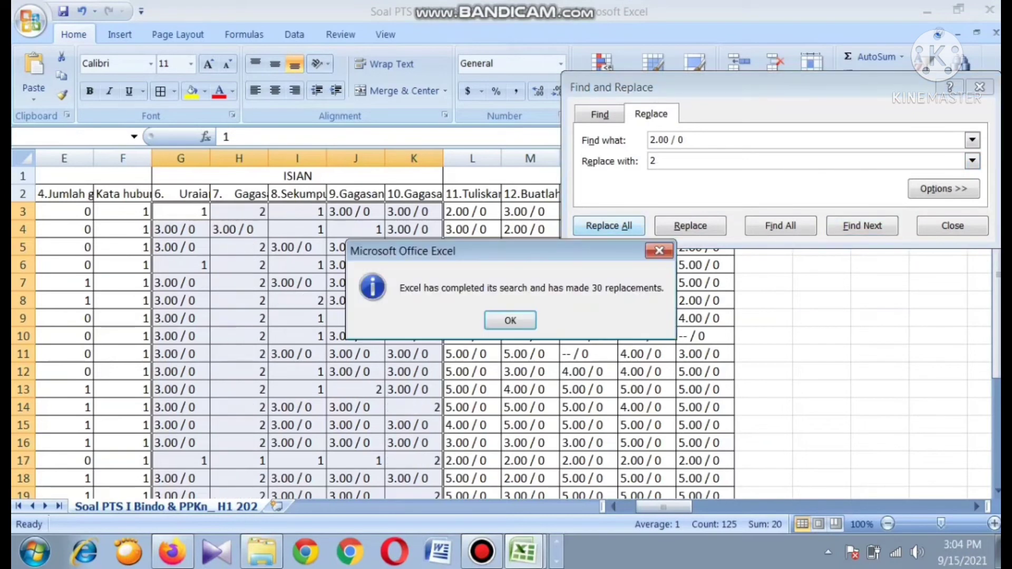
{"action": "key", "text": "Return"}
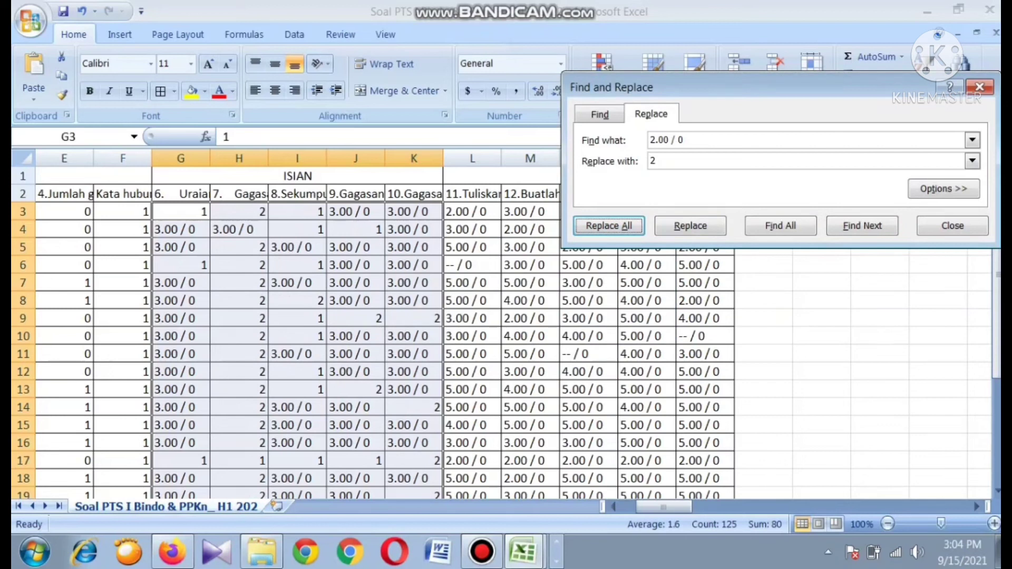
Step: Replace every "3.00 / 0" with 3 in the ISIAN scores, G3:K27
{"action": "left_click", "coordinate": [656, 140]}
{"action": "key", "text": "BackSpace"}
{"action": "type", "text": "3"}
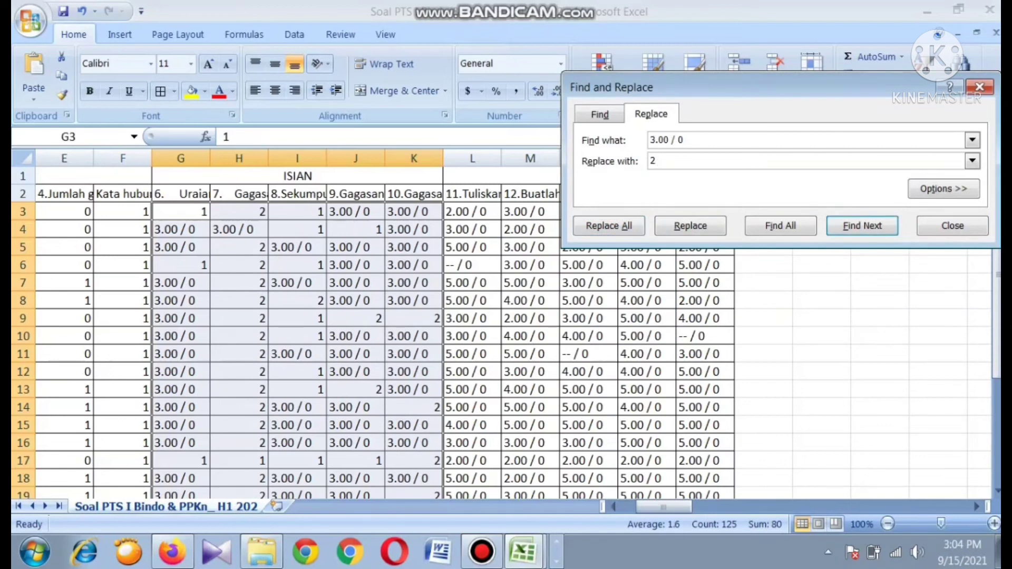
{"action": "key", "text": "Tab"}
{"action": "key", "text": "BackSpace"}
{"action": "type", "text": "3"}
{"action": "key", "text": "alt+a"}
{"action": "key", "text": "Return"}
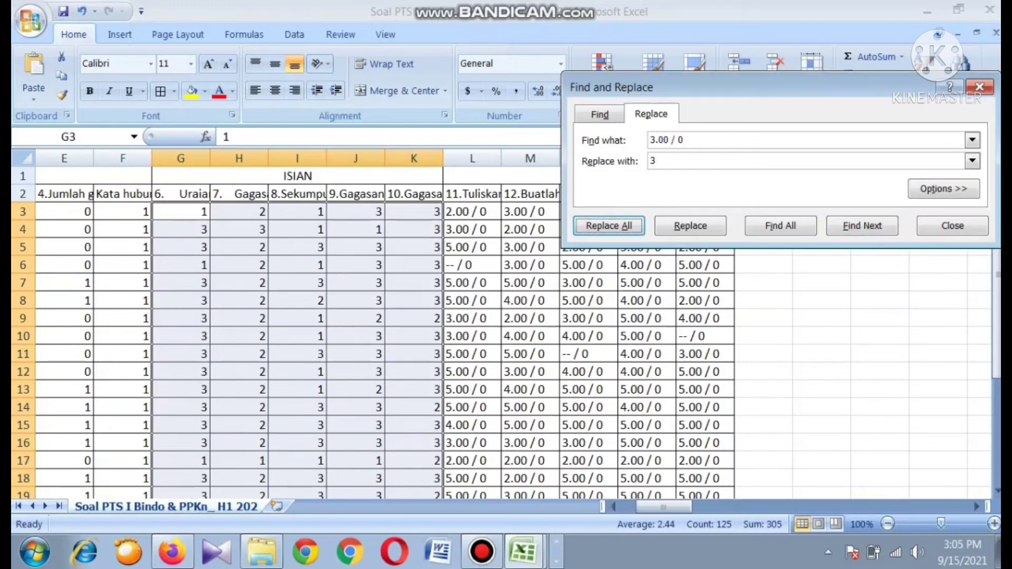
Step: Replace every "2.00 / 0" with 2 in the URAIAN scores, L3:P27
{"action": "mouse_move", "coordinate": [664, 507]}
{"action": "left_mouse_down"}
{"action": "mouse_move", "coordinate": [691, 507]}
{"action": "mouse_move", "coordinate": [681, 507]}
{"action": "left_mouse_up"}
{"action": "left_click", "coordinate": [207, 216]}
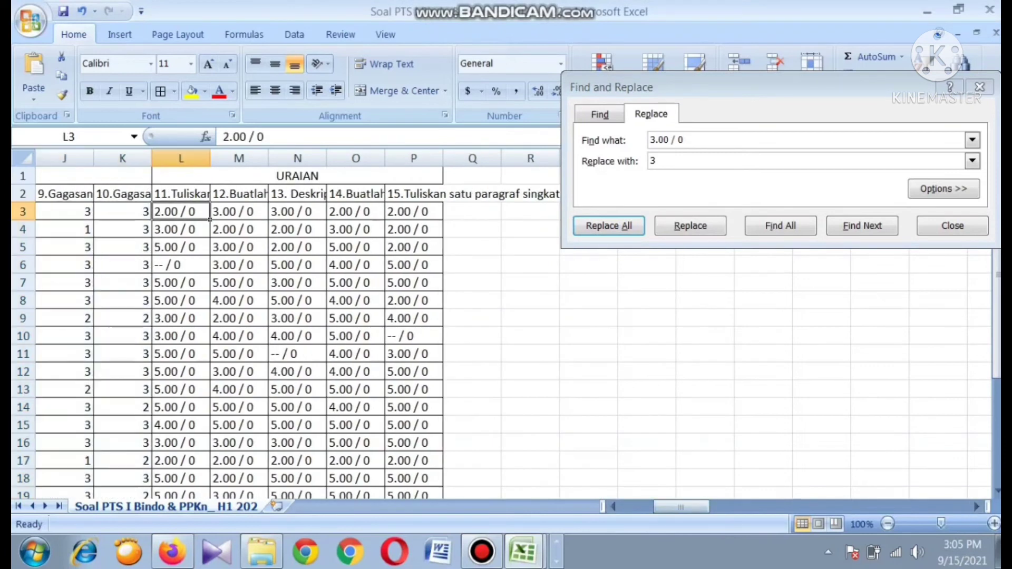
{"action": "left_click_drag", "start_coordinate": [210, 219], "coordinate": [444, 471]}
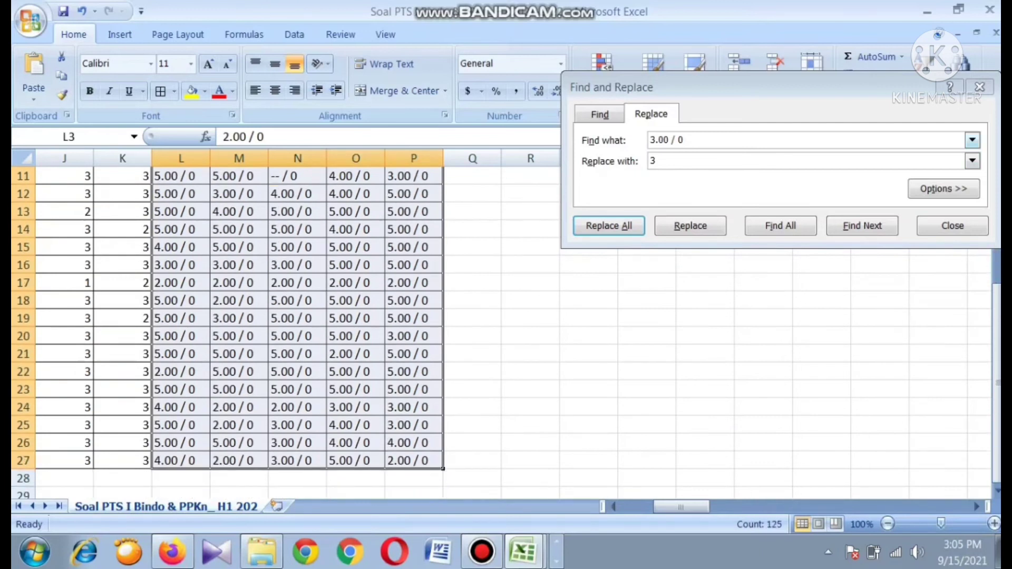
{"action": "left_click", "coordinate": [655, 140]}
{"action": "key", "text": "BackSpace"}
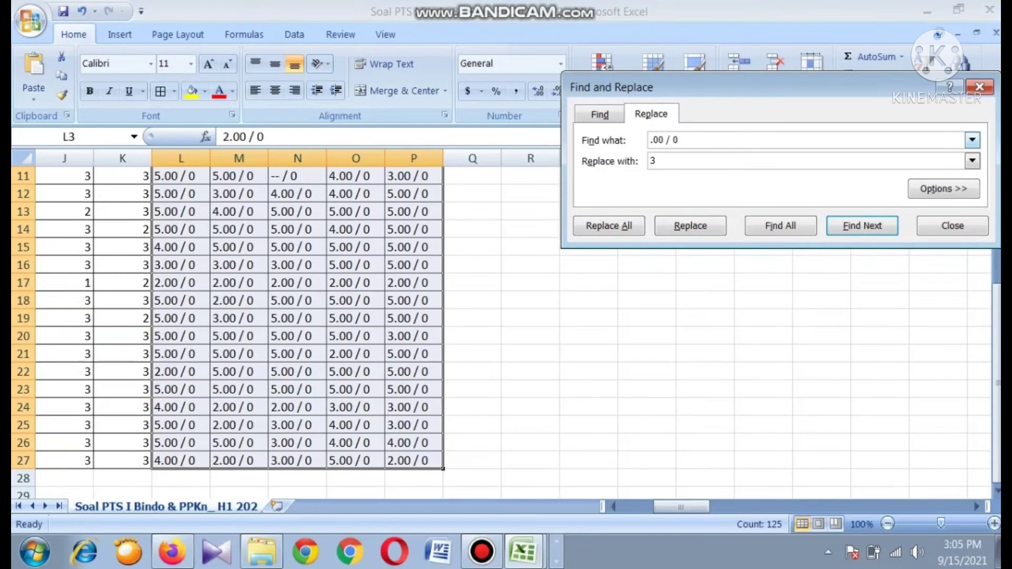
{"action": "type", "text": "2"}
{"action": "key", "text": "BackSpace"}
{"action": "type", "text": "2"}
{"action": "left_click", "coordinate": [608, 226]}
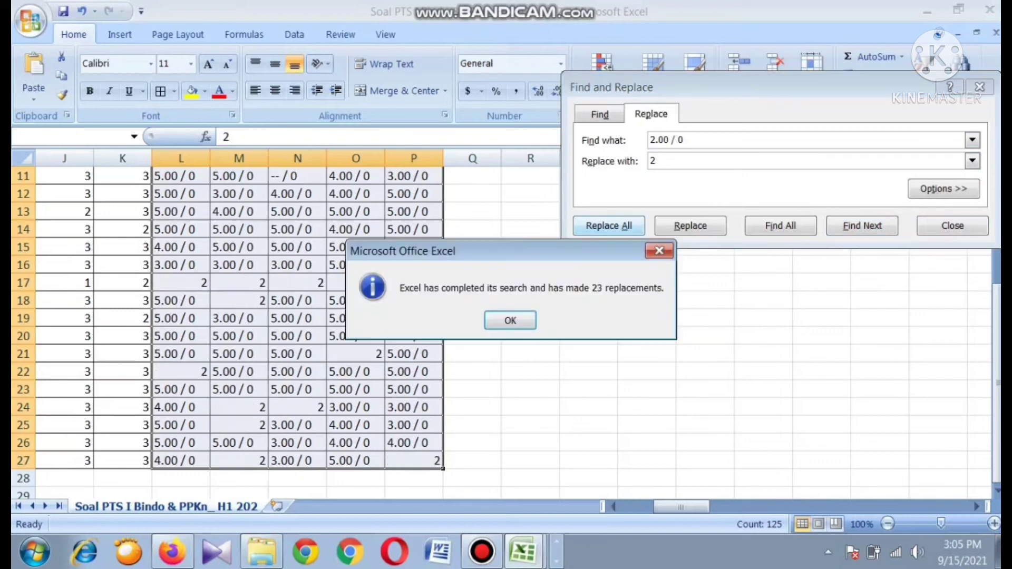
{"action": "left_click", "coordinate": [508, 319]}
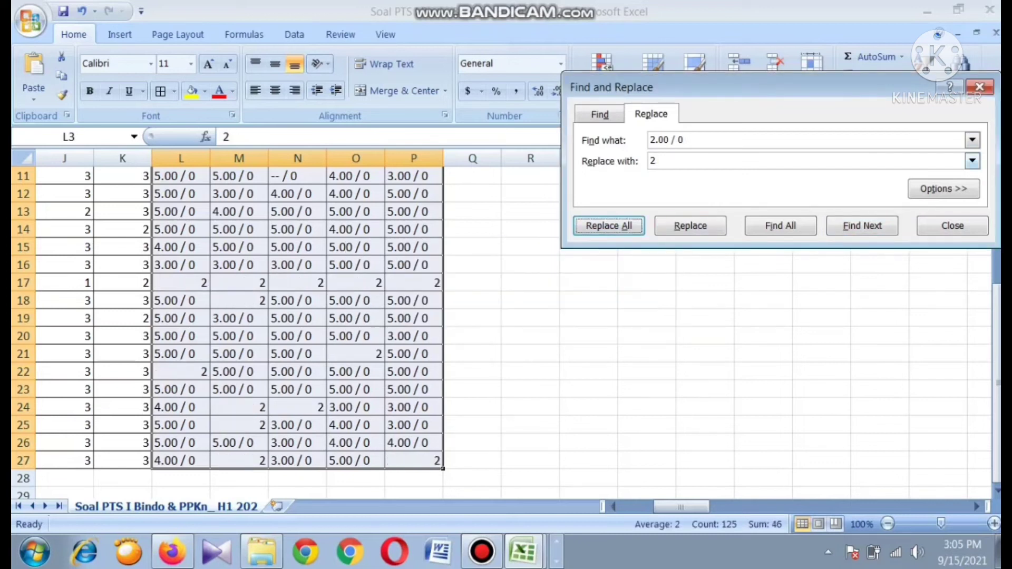
Step: Replace every "3.00 / 0" with 3 in the URAIAN scores, L3:P27
{"action": "left_click", "coordinate": [656, 140]}
{"action": "key", "text": "BackSpace"}
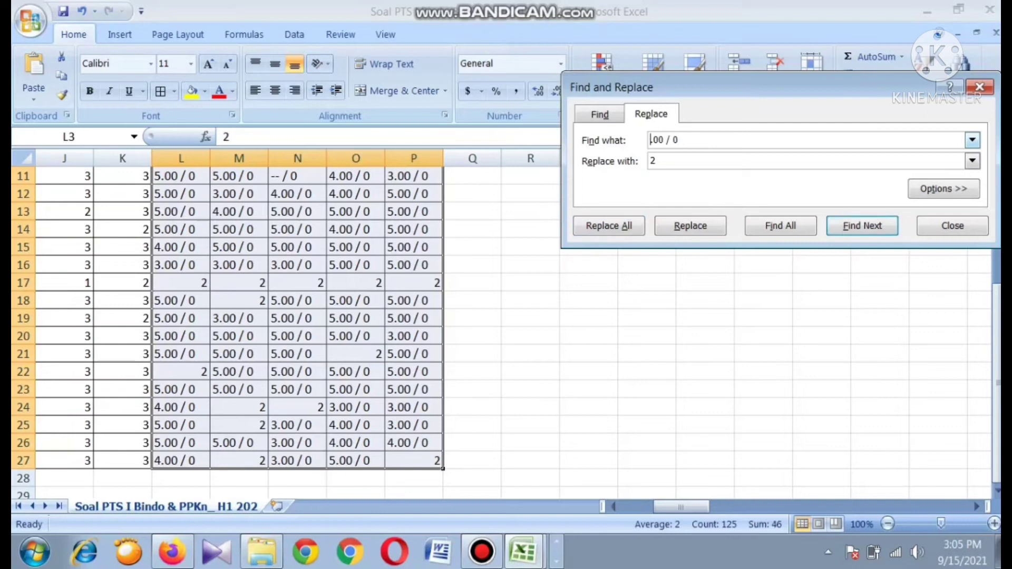
{"action": "type", "text": "3"}
{"action": "key", "text": "BackSpace"}
{"action": "type", "text": "3"}
{"action": "key", "text": "alt+a"}
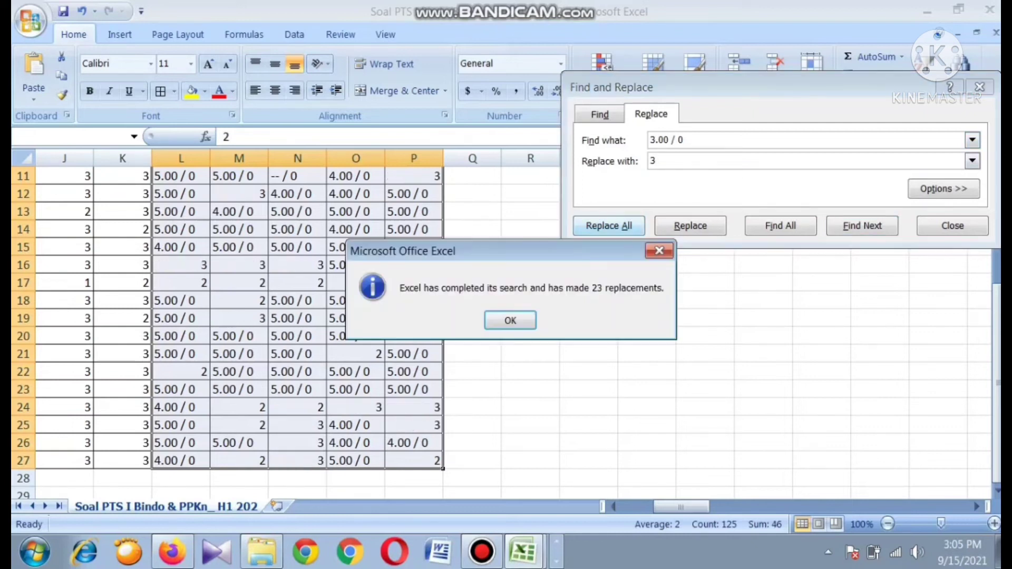
{"action": "key", "text": "Return"}
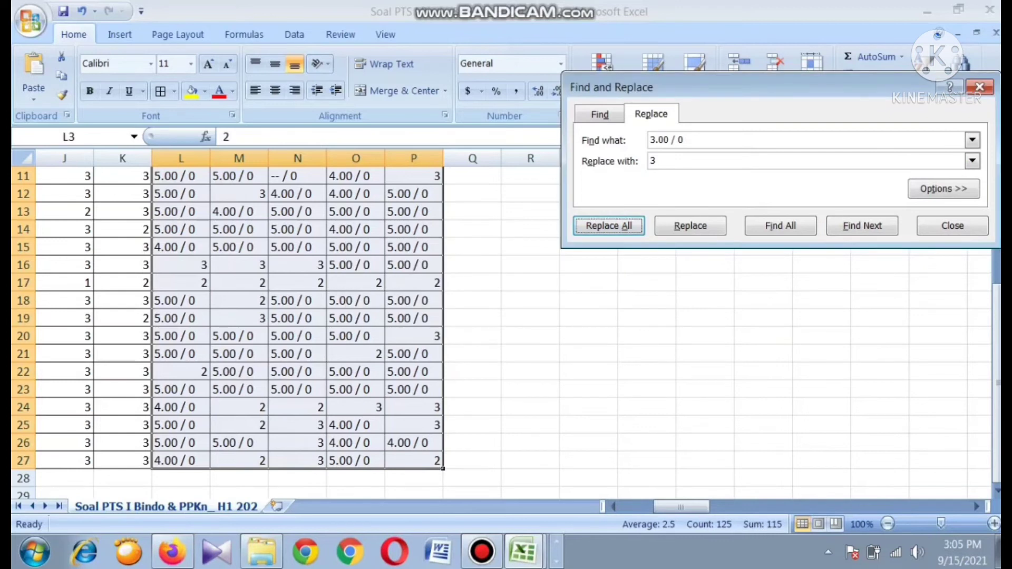
Step: Replace every "4.00 / 0" with 4 in the URAIAN scores, L3:P27
{"action": "left_click", "coordinate": [656, 140]}
{"action": "key", "text": "BackSpace"}
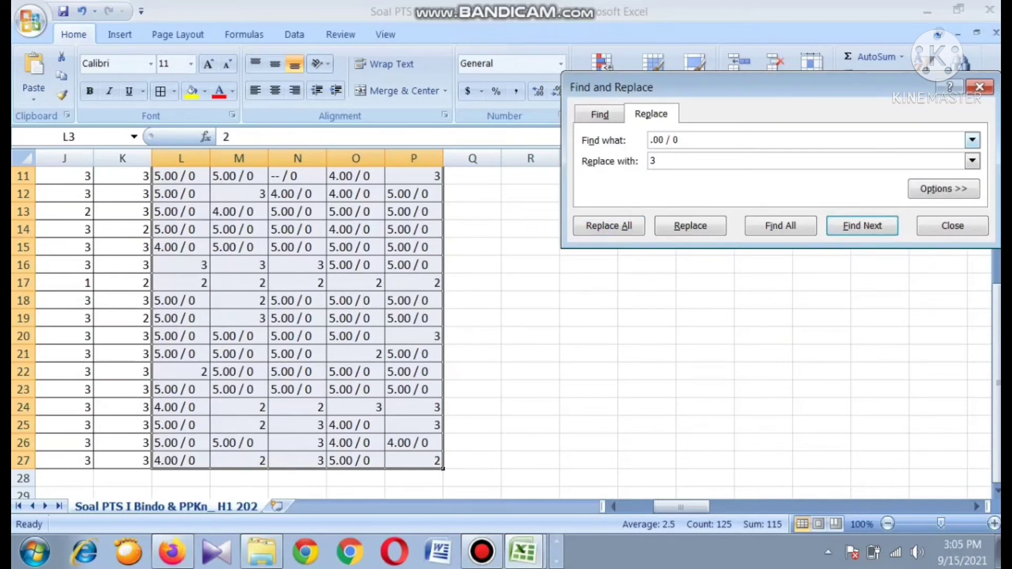
{"action": "type", "text": "4"}
{"action": "key", "text": "BackSpace"}
{"action": "type", "text": "4"}
{"action": "key", "text": "alt+a"}
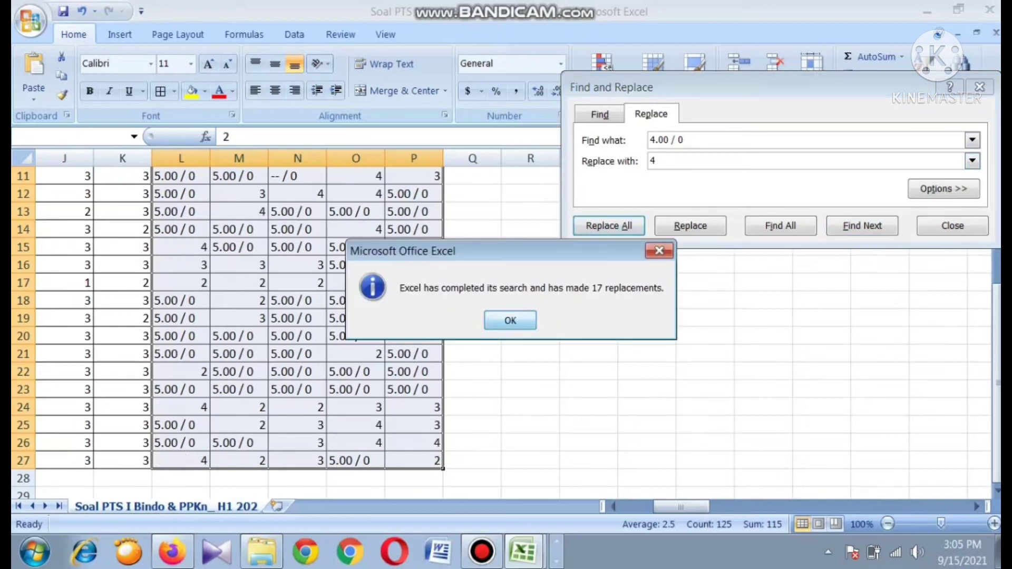
{"action": "key", "text": "Return"}
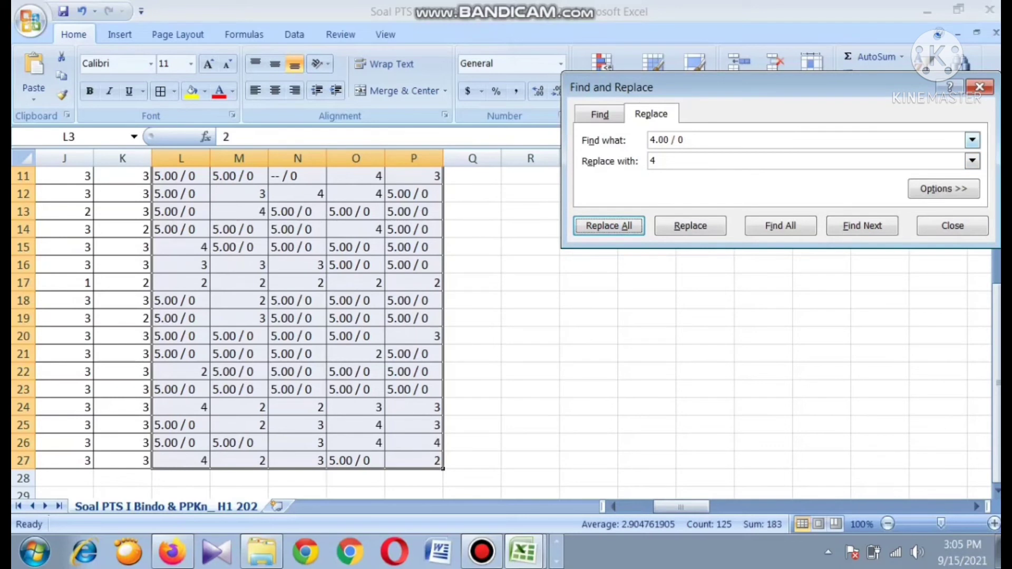
Step: Replace every "5.00 / 0" with 6 in the URAIAN scores, L3:P27, and close Find and Replace
{"action": "left_click", "coordinate": [652, 139]}
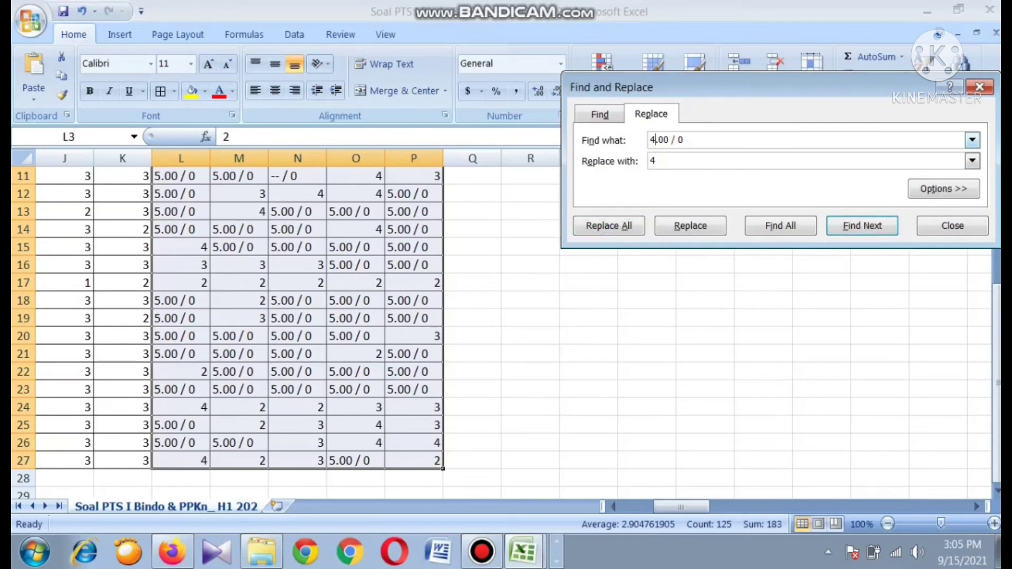
{"action": "key", "text": "BackSpace"}
{"action": "type", "text": "5"}
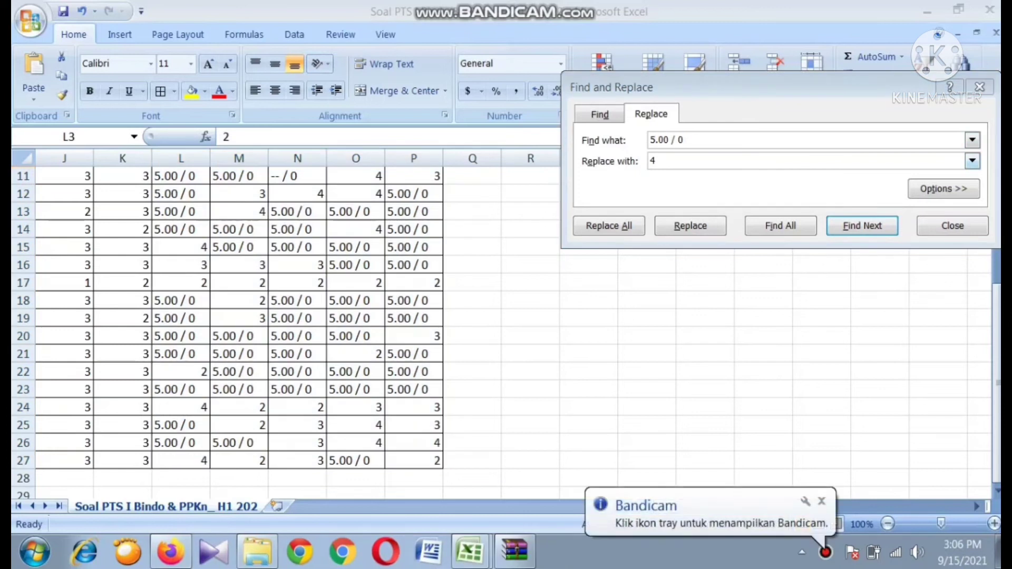
{"action": "key", "text": "Delete"}
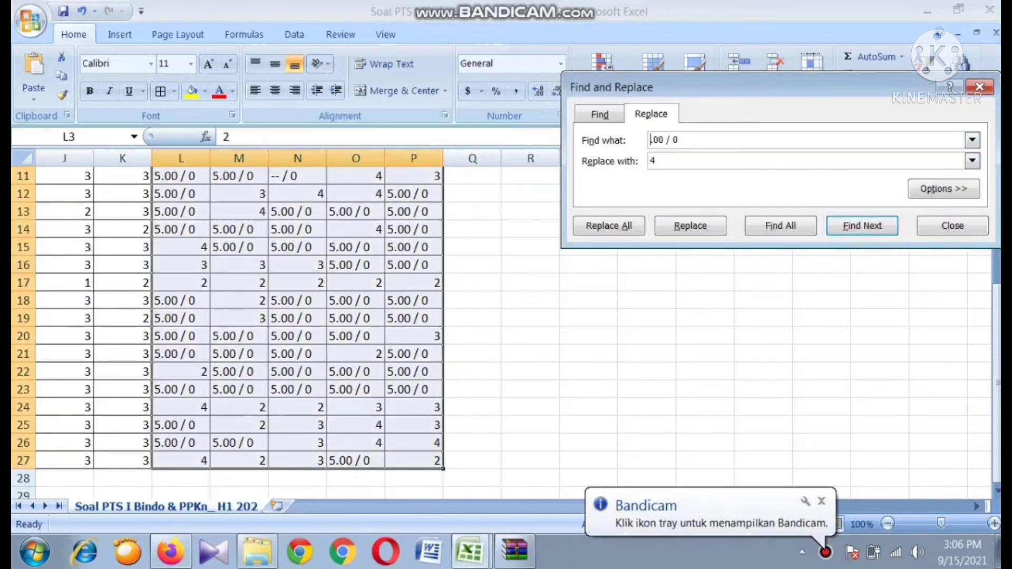
{"action": "type", "text": "6"}
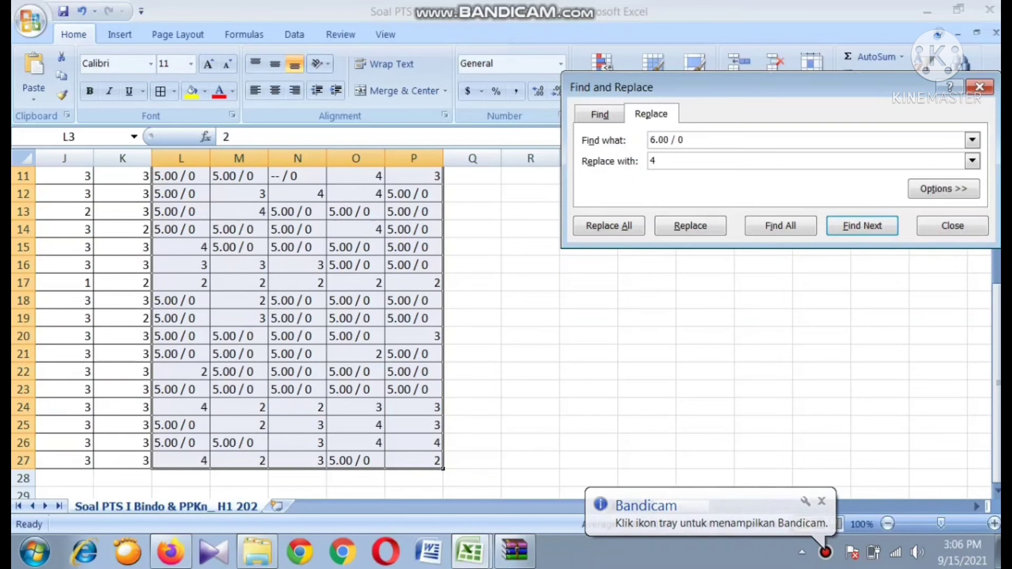
{"action": "key", "text": "Tab"}
{"action": "type", "text": "6"}
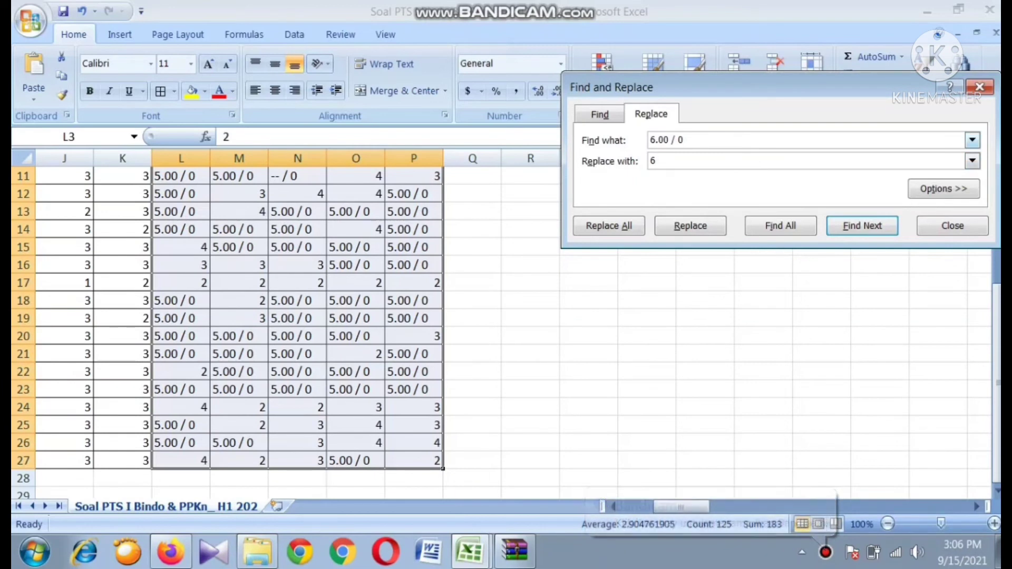
{"action": "left_click", "coordinate": [656, 141]}
{"action": "key", "text": "BackSpace"}
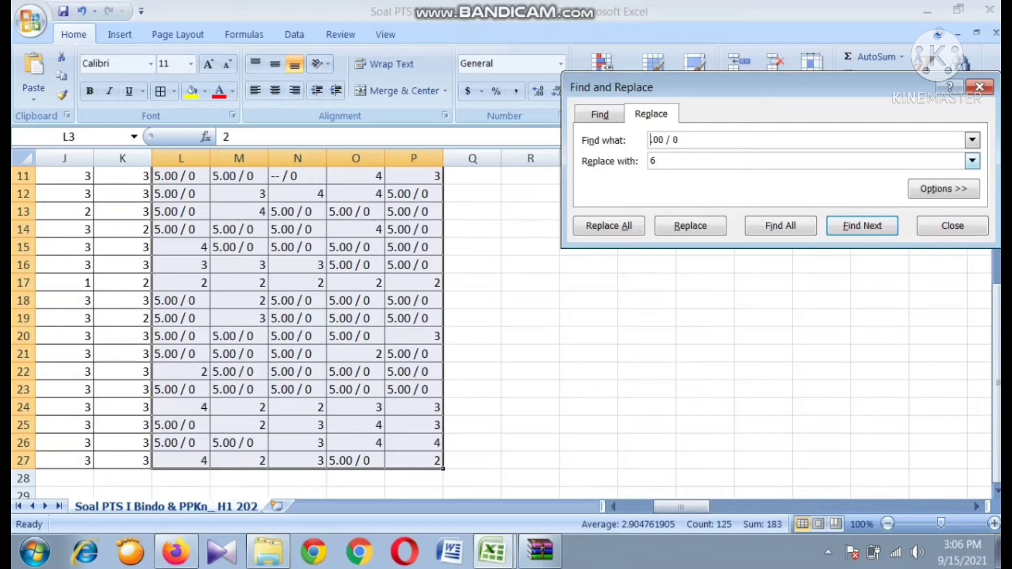
{"action": "type", "text": "5"}
{"action": "key", "text": "BackSpace"}
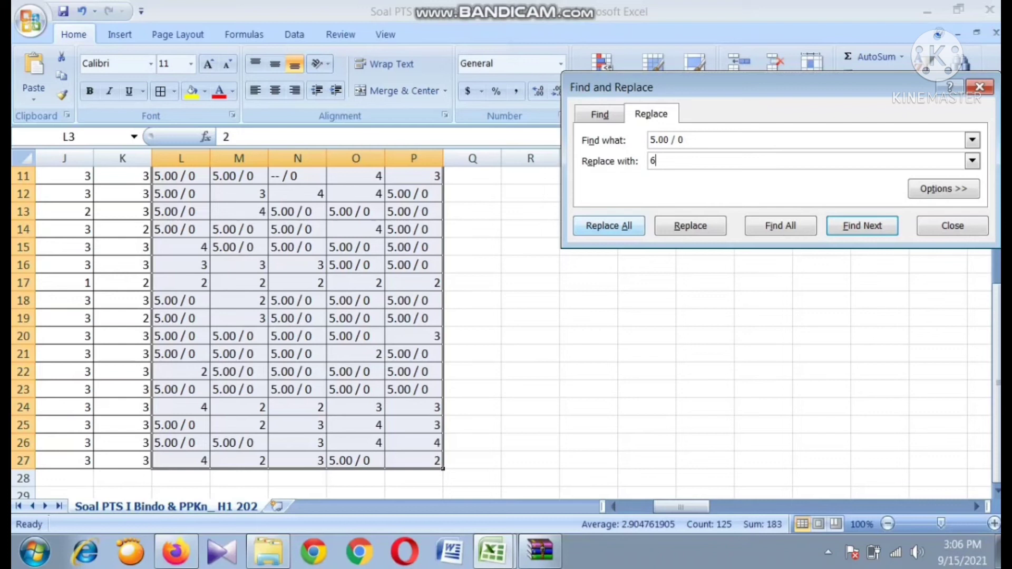
{"action": "key", "text": "alt+a"}
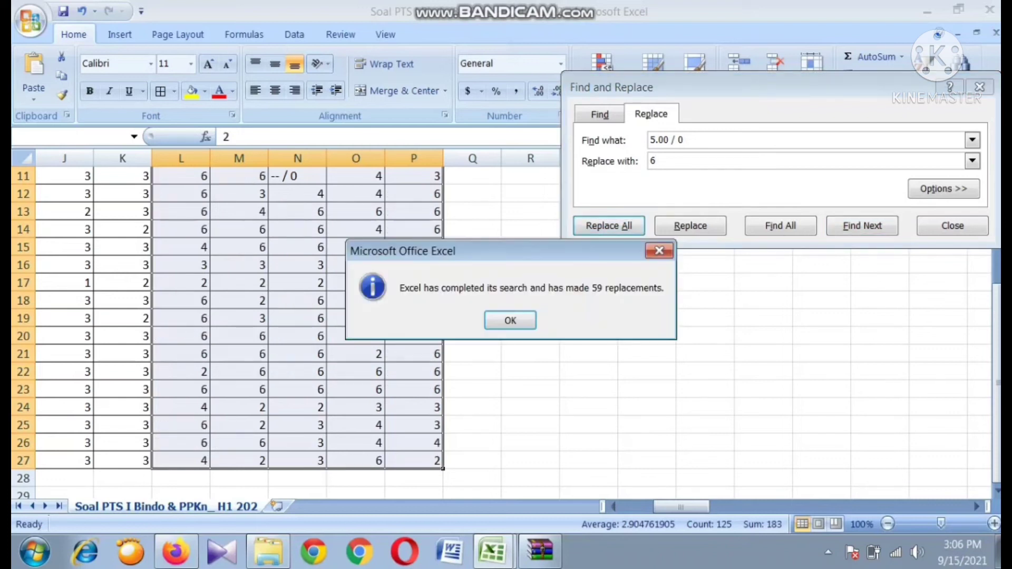
{"action": "key", "text": "Return"}
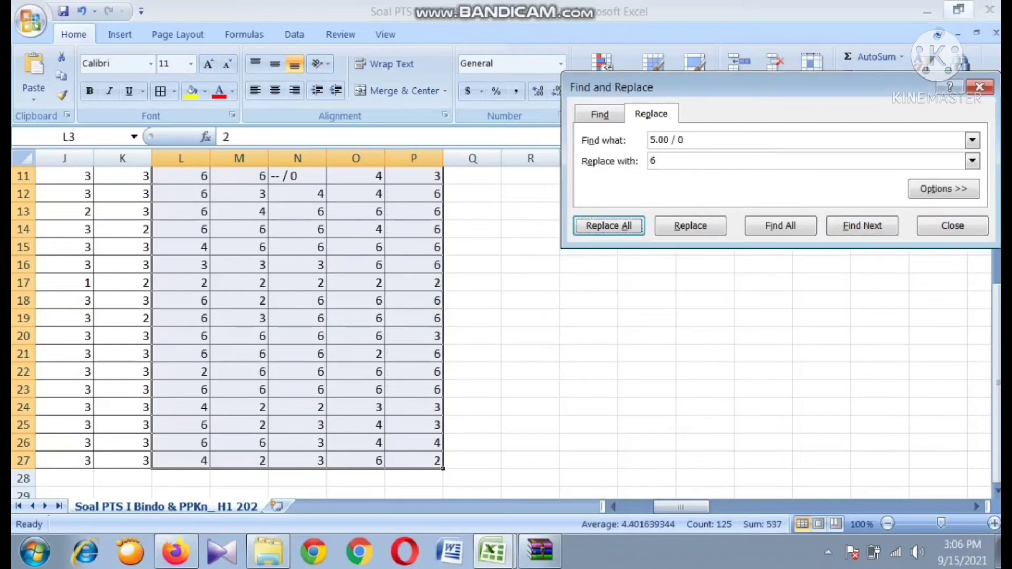
{"action": "key", "text": "Escape"}
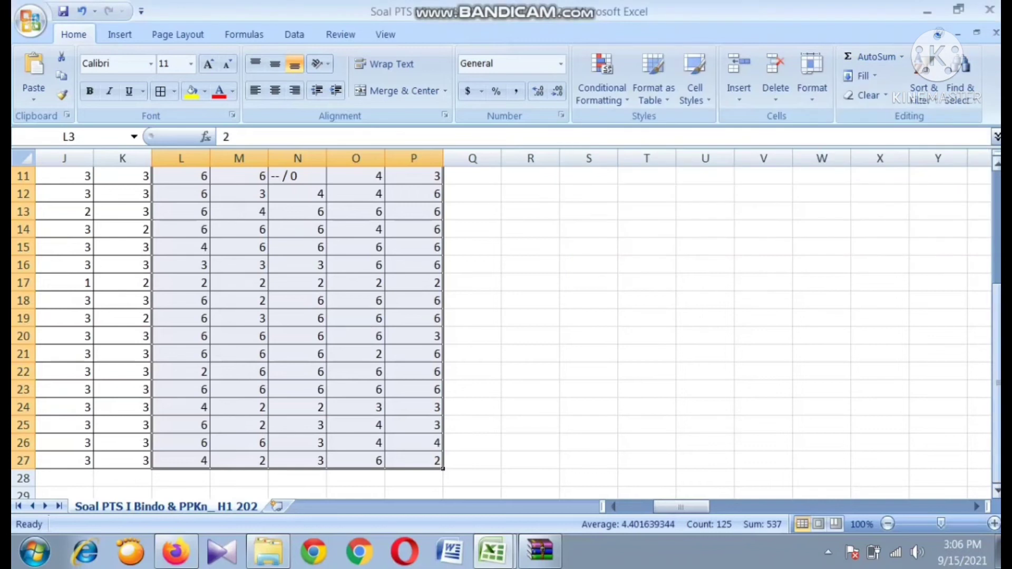
Step: Examine the URAIAN score columns for cells that still hold "-- / 0" instead of a number
{"action": "left_click_drag", "start_coordinate": [996, 323], "coordinate": [996, 211]}
{"action": "mouse_move", "coordinate": [682, 506]}
{"action": "left_mouse_down"}
{"action": "mouse_move", "coordinate": [646, 507]}
{"action": "mouse_move", "coordinate": [666, 507]}
{"action": "left_mouse_up"}
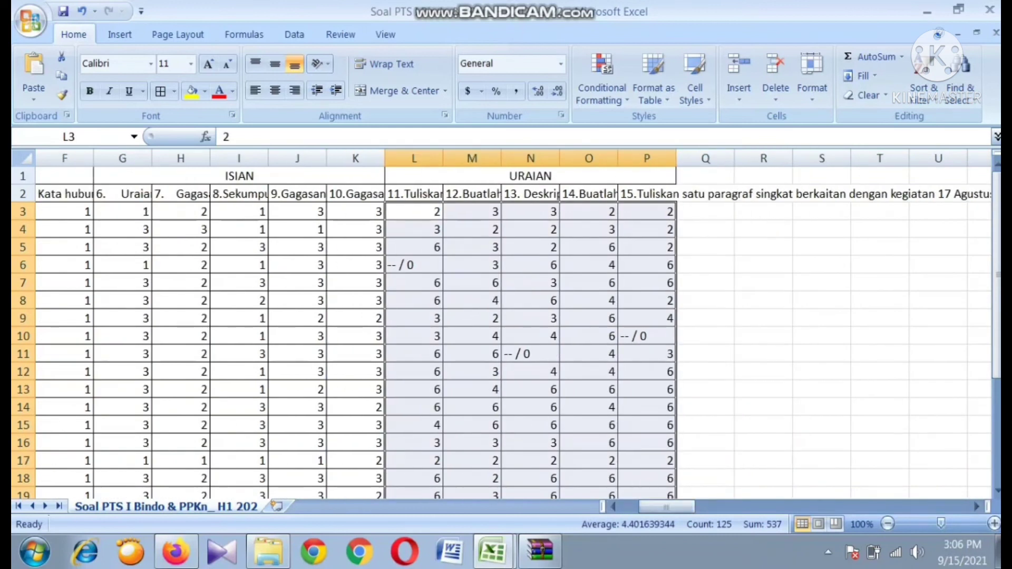
{"action": "left_click", "coordinate": [647, 354]}
{"action": "left_click", "coordinate": [646, 336]}
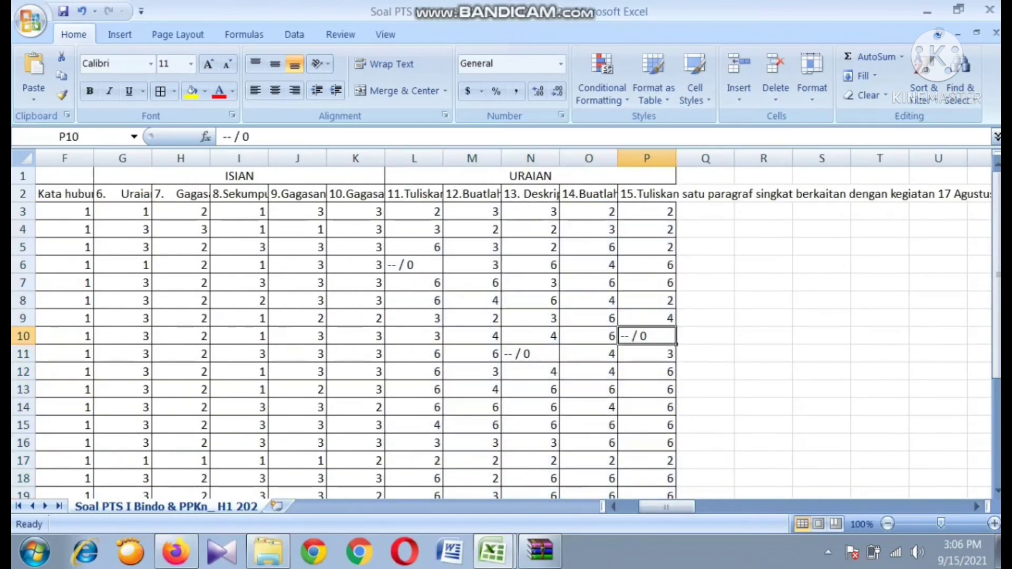
{"action": "left_click", "coordinate": [530, 354]}
{"action": "left_click", "coordinate": [414, 266]}
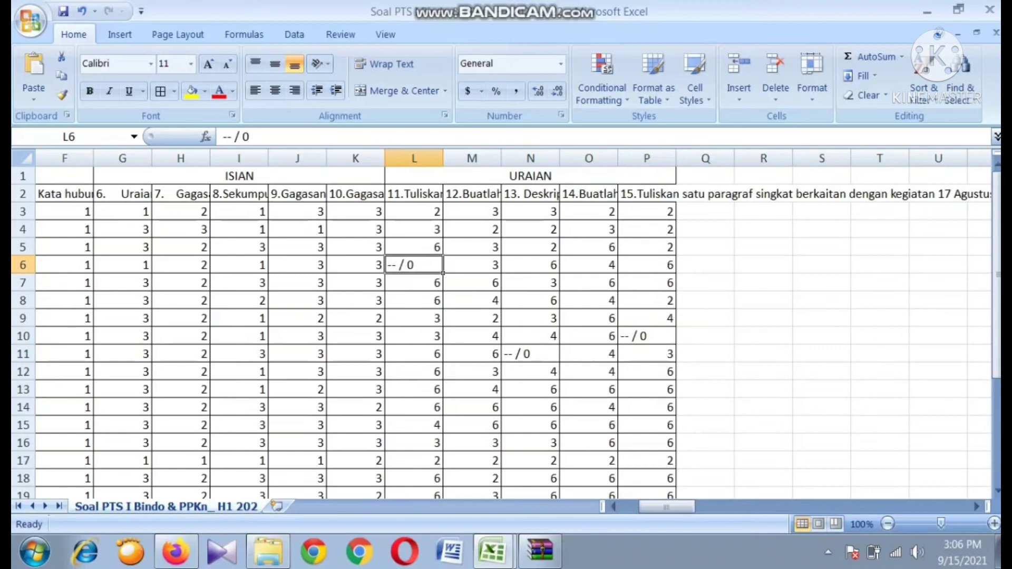
{"action": "left_click", "coordinate": [647, 336]}
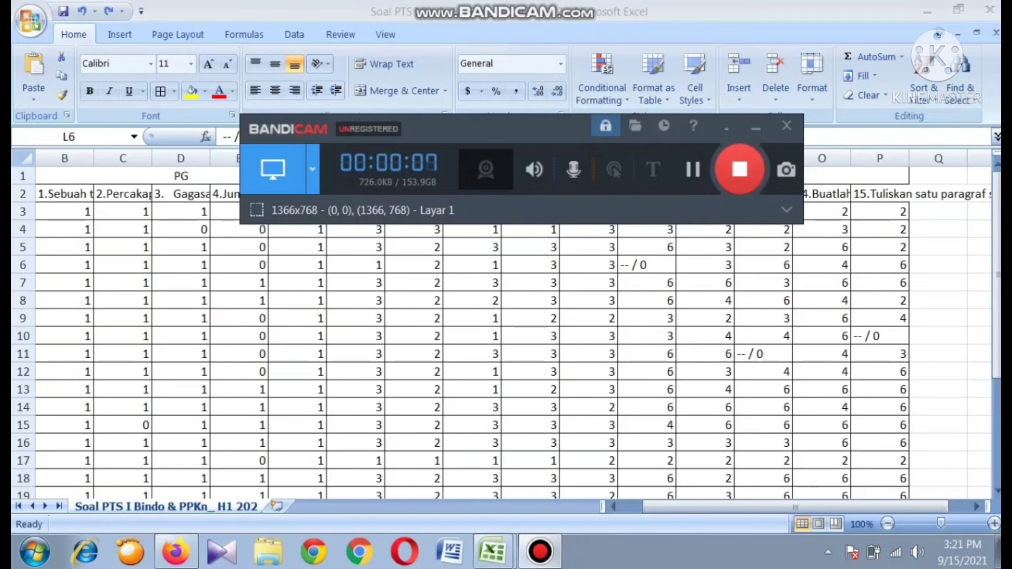
{"action": "key", "text": "alt+Tab"}
{"action": "mouse_move", "coordinate": [795, 507]}
{"action": "left_mouse_down"}
{"action": "mouse_move", "coordinate": [777, 508]}
{"action": "mouse_move", "coordinate": [815, 508]}
{"action": "left_mouse_up"}
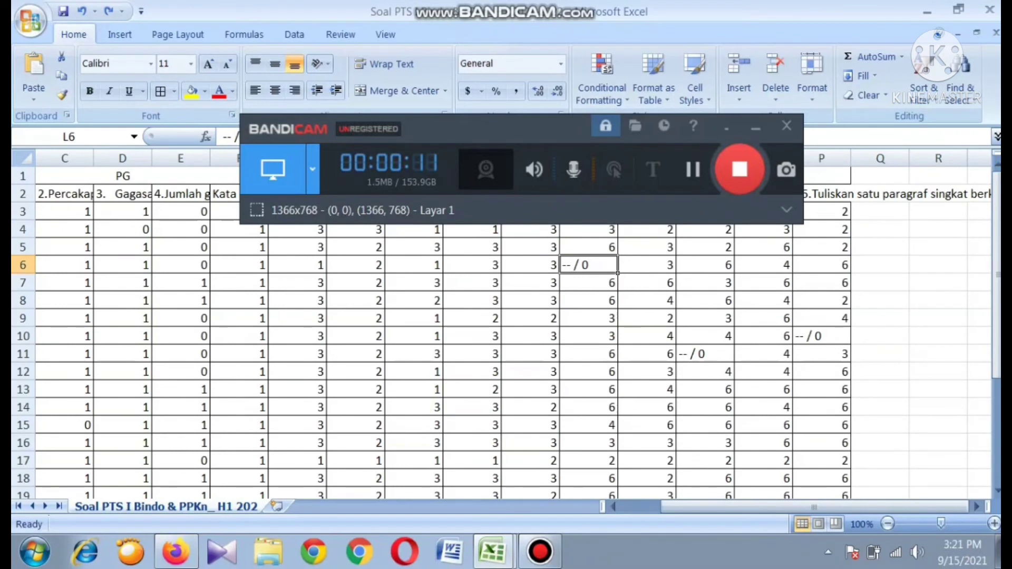
{"action": "left_click", "coordinate": [705, 354]}
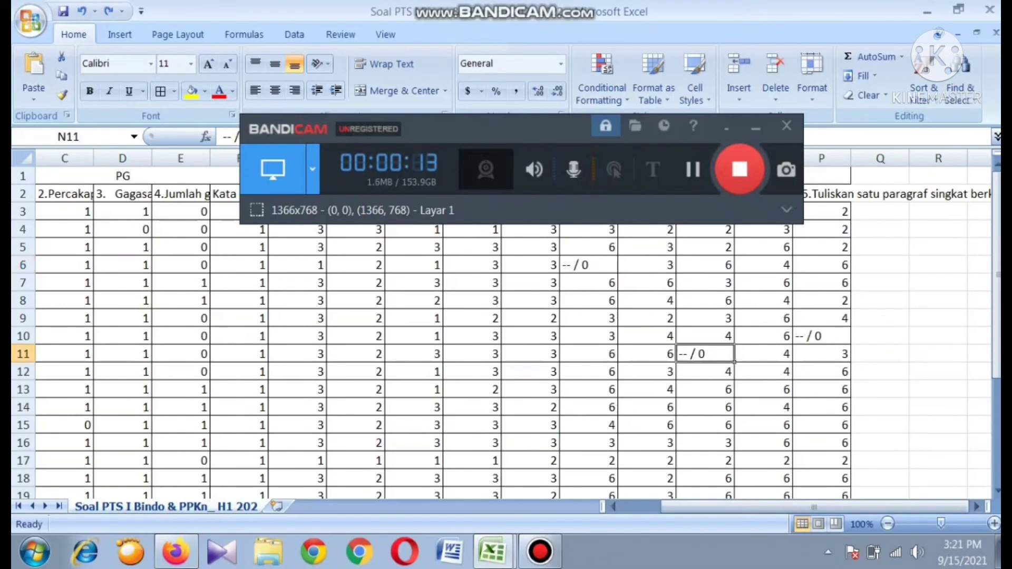
{"action": "left_click", "coordinate": [821, 336]}
Step: Overwrite the "-- / 0" entry in cell L6 with 0
{"action": "left_click", "coordinate": [588, 265]}
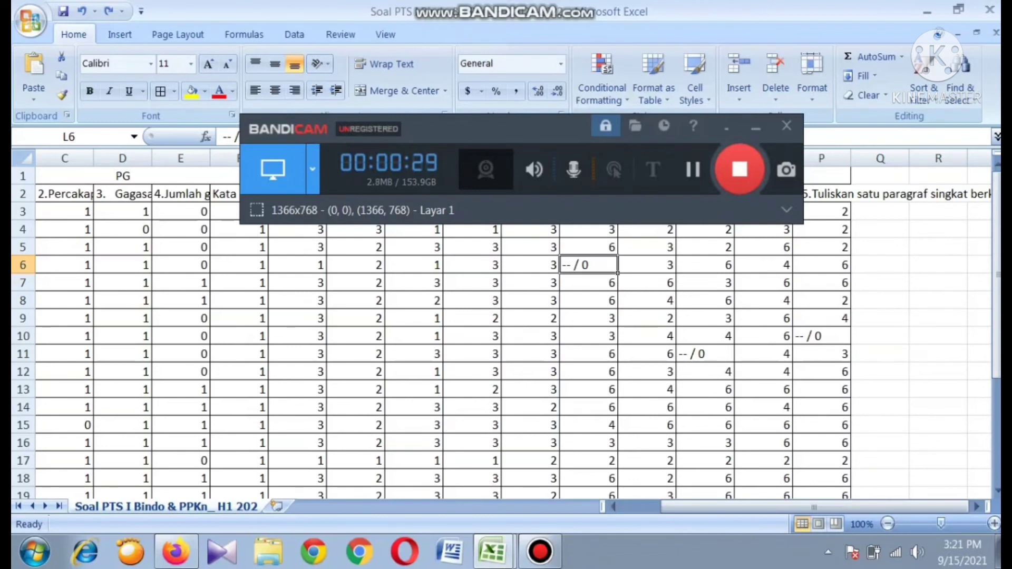
{"action": "type", "text": "0"}
{"action": "key", "text": "Tab"}
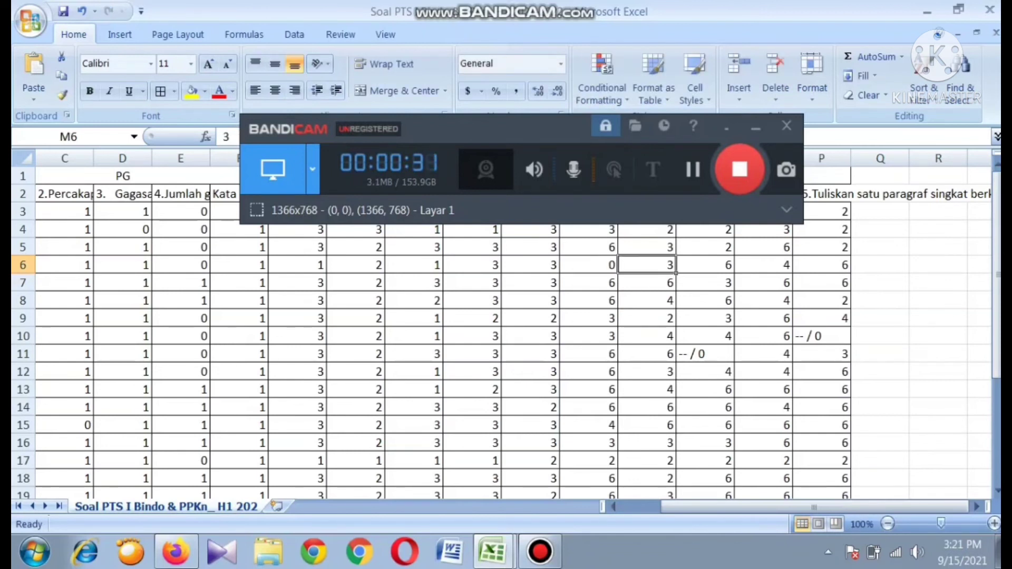
Step: Overwrite the "-- / 0" entries in cells N11 and P10 with 0
{"action": "key", "text": "Tab"}
{"action": "key", "text": "Down"}
{"action": "key", "text": "Down"}
{"action": "key", "text": "Down"}
{"action": "key", "text": "Down"}
{"action": "key", "text": "Down"}
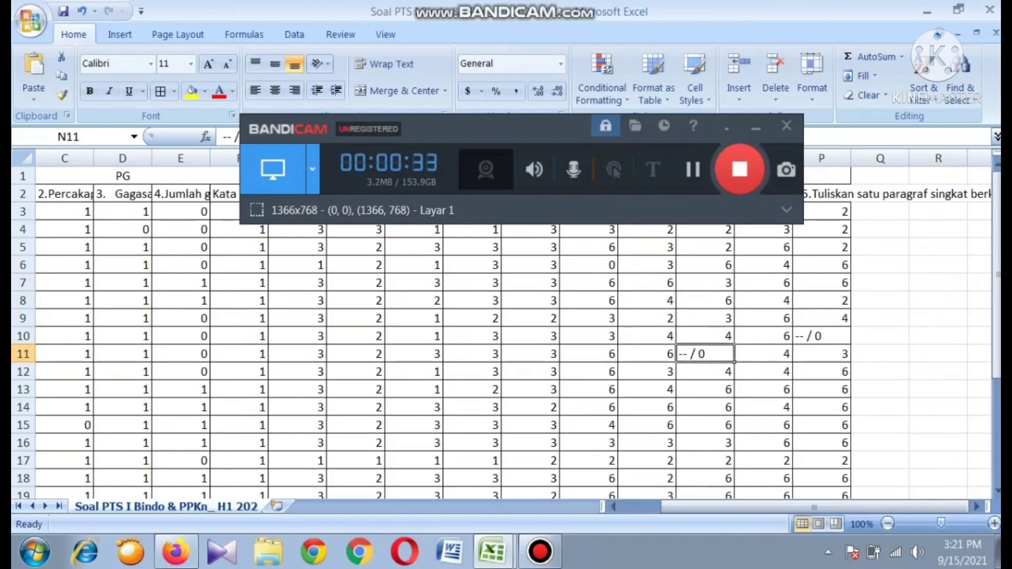
{"action": "type", "text": "0"}
{"action": "key", "text": "Tab"}
{"action": "key", "text": "Tab"}
{"action": "key", "text": "Up"}
{"action": "type", "text": "0"}
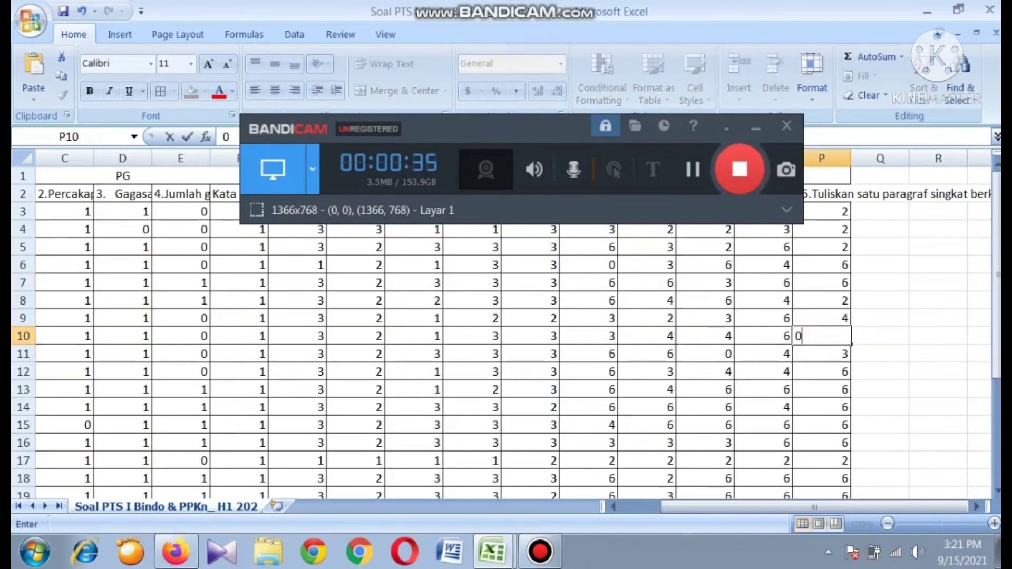
{"action": "key", "text": "Left"}
Step: Review the converted scores along row 10 across the PG, ISIAN and URAIAN groups
{"action": "key", "text": "Left"}
{"action": "key", "text": "Left"}
{"action": "key", "text": "Left"}
{"action": "key", "text": "Left"}
{"action": "key", "text": "Left"}
{"action": "key", "text": "Left"}
{"action": "key", "text": "Left"}
{"action": "key", "text": "Left"}
{"action": "key", "text": "Left"}
{"action": "key", "text": "Left"}
{"action": "key", "text": "Left"}
{"action": "key", "text": "Left"}
{"action": "key", "text": "Left"}
{"action": "key", "text": "Left"}
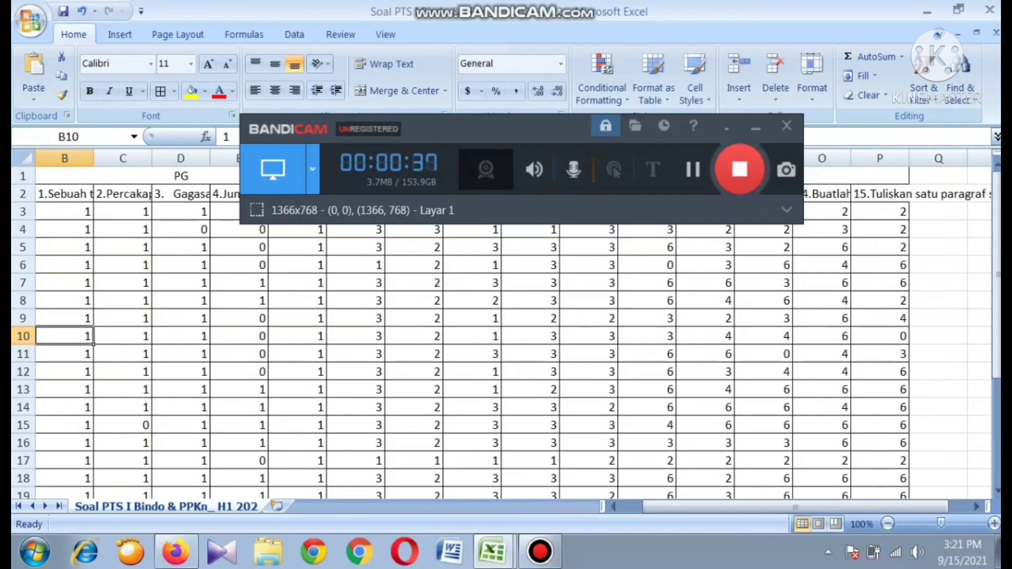
{"action": "key", "text": "Right"}
{"action": "key", "text": "Right"}
{"action": "key", "text": "Right"}
{"action": "key", "text": "Right"}
{"action": "key", "text": "Right"}
{"action": "key", "text": "Right"}
{"action": "key", "text": "Right"}
{"action": "key", "text": "Right"}
{"action": "key", "text": "Right"}
{"action": "key", "text": "Right"}
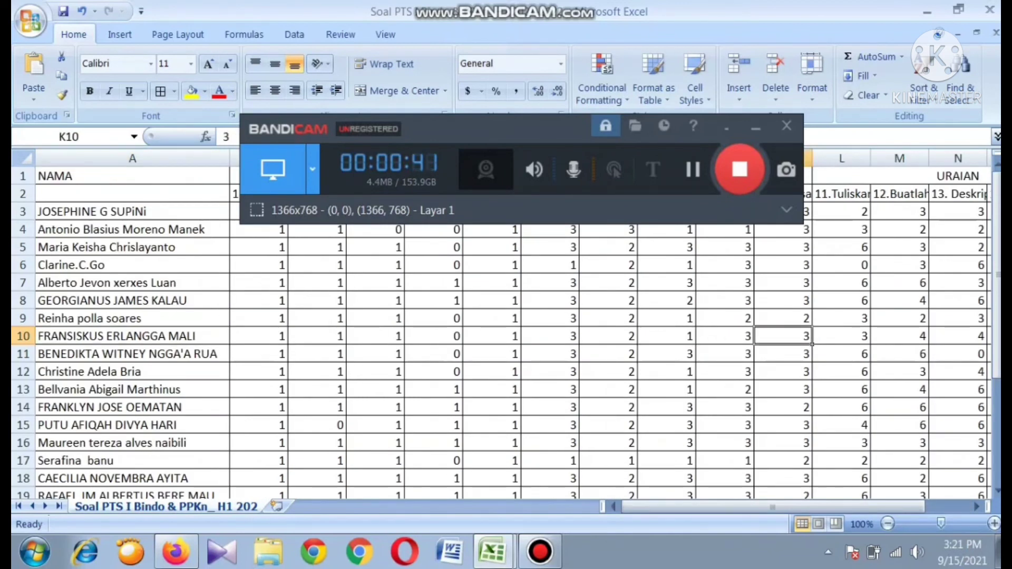
Step: Look back over row 10 from the student name through the PG scores to the second ISIAN score
{"action": "key", "text": "Left"}
{"action": "key", "text": "Left"}
{"action": "key", "text": "Left"}
{"action": "key", "text": "Left"}
{"action": "key", "text": "Left"}
{"action": "key", "text": "Left"}
{"action": "key", "text": "Left"}
{"action": "key", "text": "Left"}
{"action": "key", "text": "Left"}
{"action": "key", "text": "Left"}
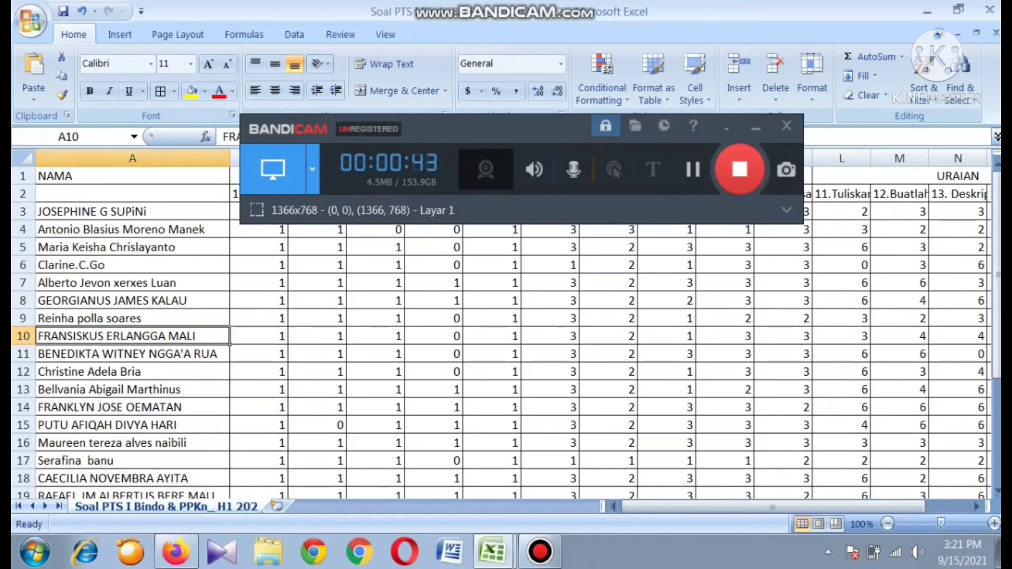
{"action": "key", "text": "Right"}
{"action": "key", "text": "Right"}
{"action": "key", "text": "Right"}
{"action": "key", "text": "Right"}
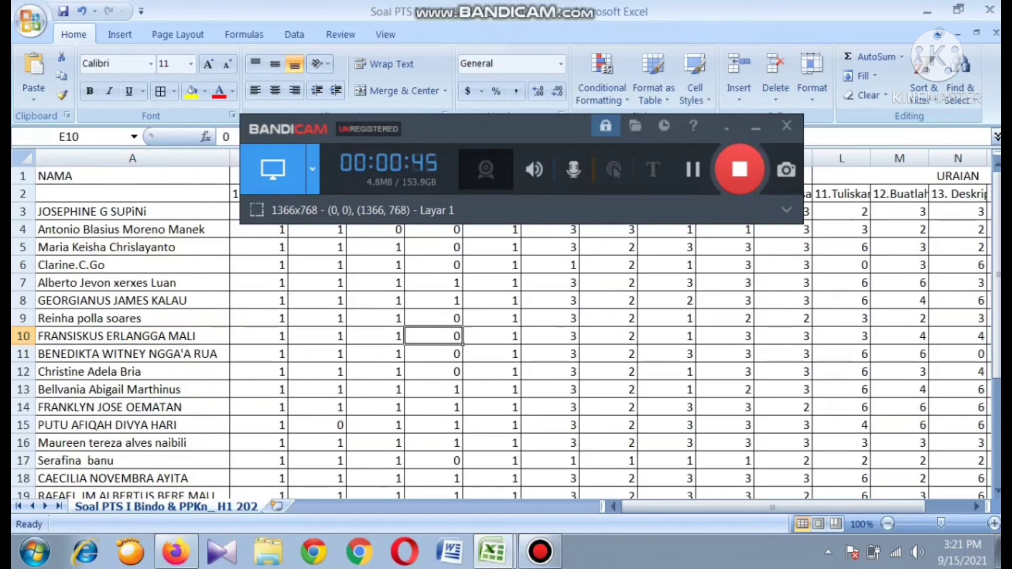
{"action": "key", "text": "Right"}
{"action": "key", "text": "Right"}
{"action": "key", "text": "Right"}
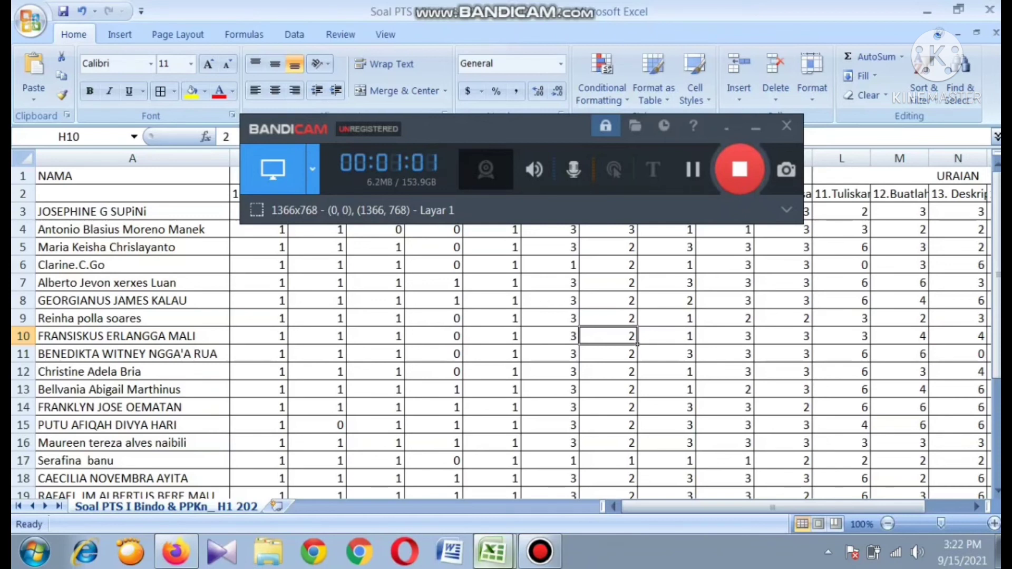
Step: Minimize the recorder window and switch to the CONTOH workbook, showing the template's No and Nama columns
{"action": "left_click", "coordinate": [493, 551]}
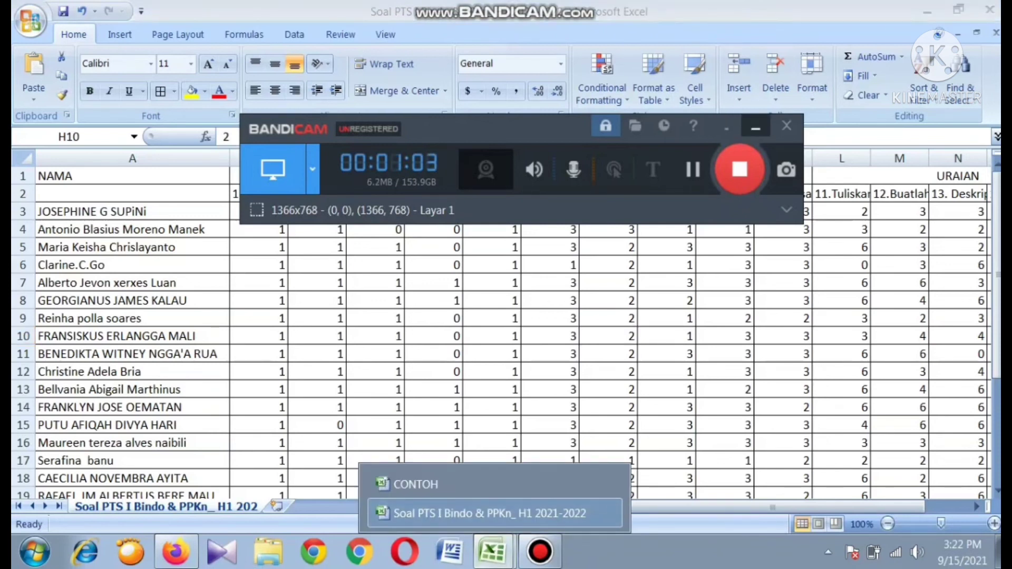
{"action": "left_click", "coordinate": [755, 127]}
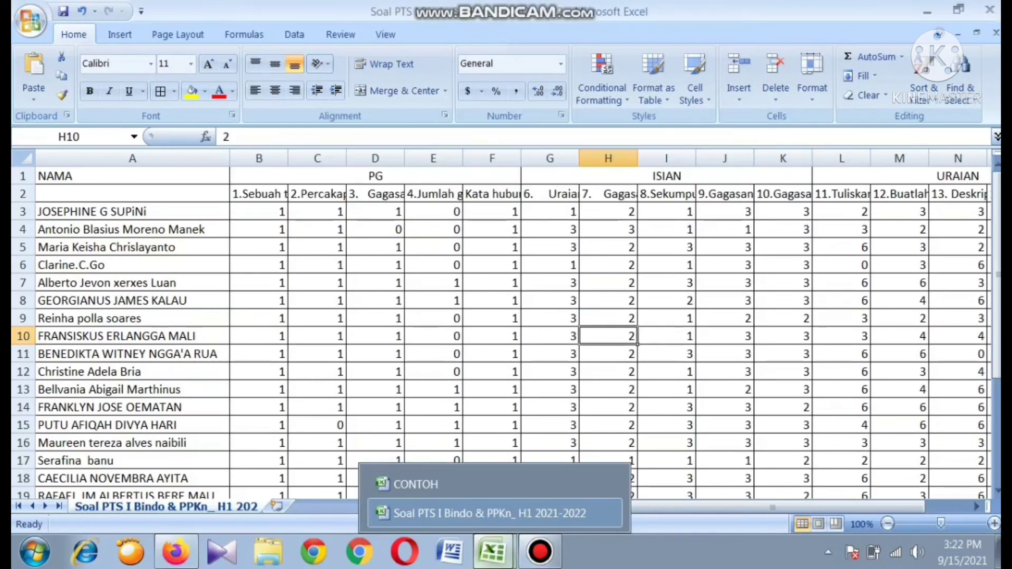
{"action": "left_click", "coordinate": [416, 484]}
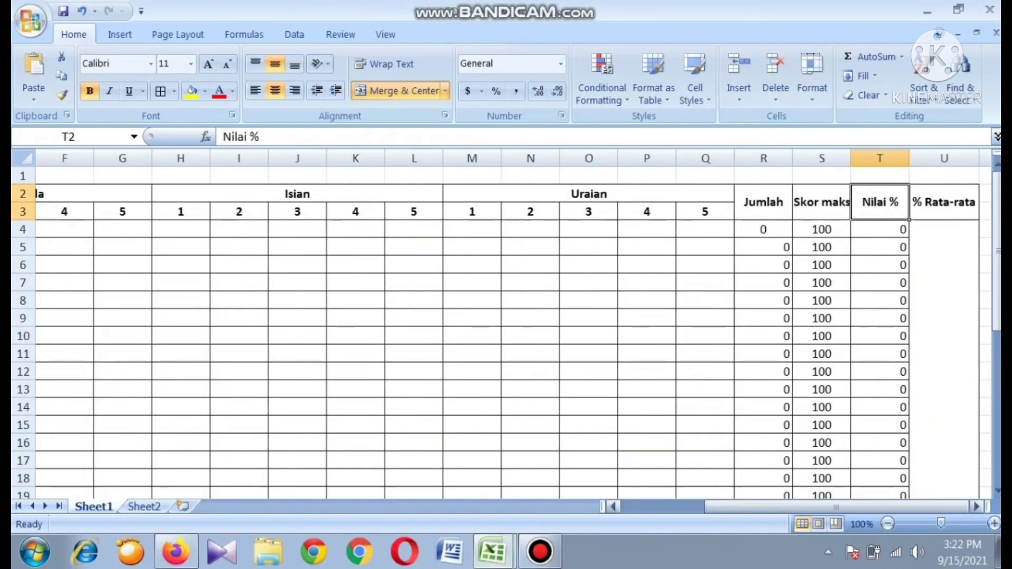
{"action": "left_click_drag", "start_coordinate": [791, 507], "coordinate": [709, 508]}
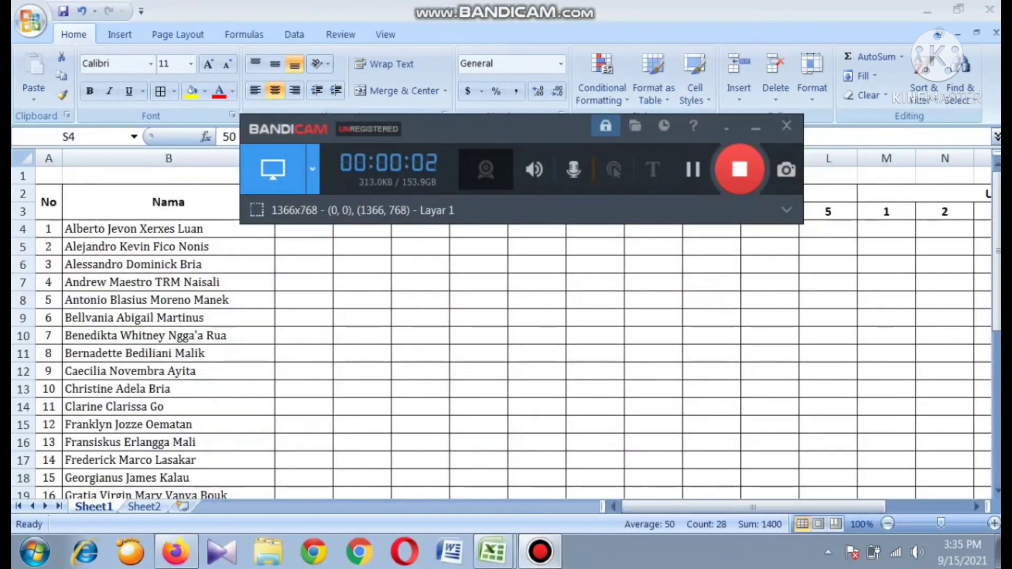
Step: Look over the Isian, Uraian and Skor maks columns of the CONTOH template, clearing the recorder window out of the way
{"action": "left_click", "coordinate": [753, 507]}
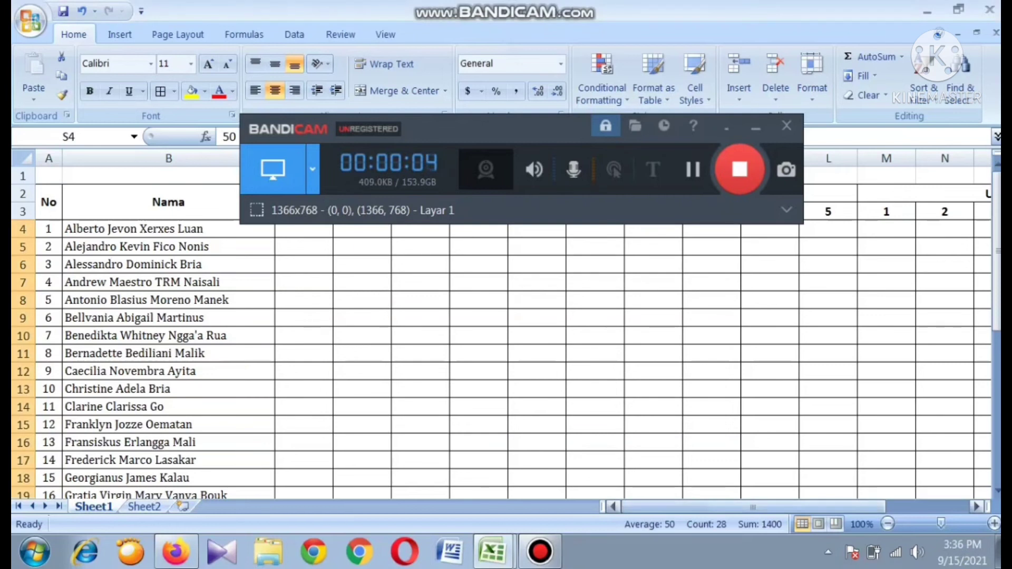
{"action": "left_click_drag", "start_coordinate": [754, 507], "coordinate": [837, 507]}
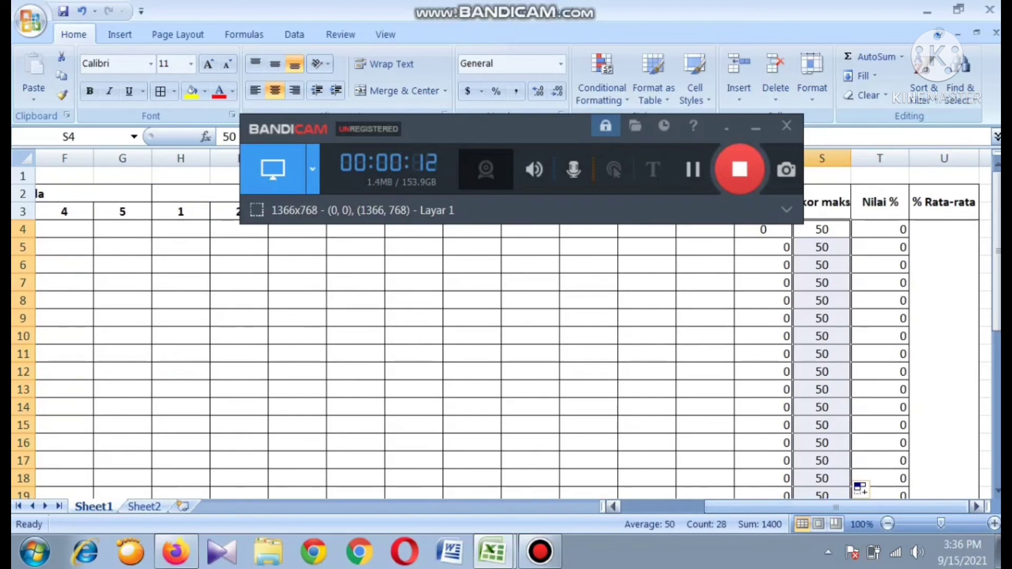
{"action": "left_click_drag", "start_coordinate": [496, 129], "coordinate": [578, 79]}
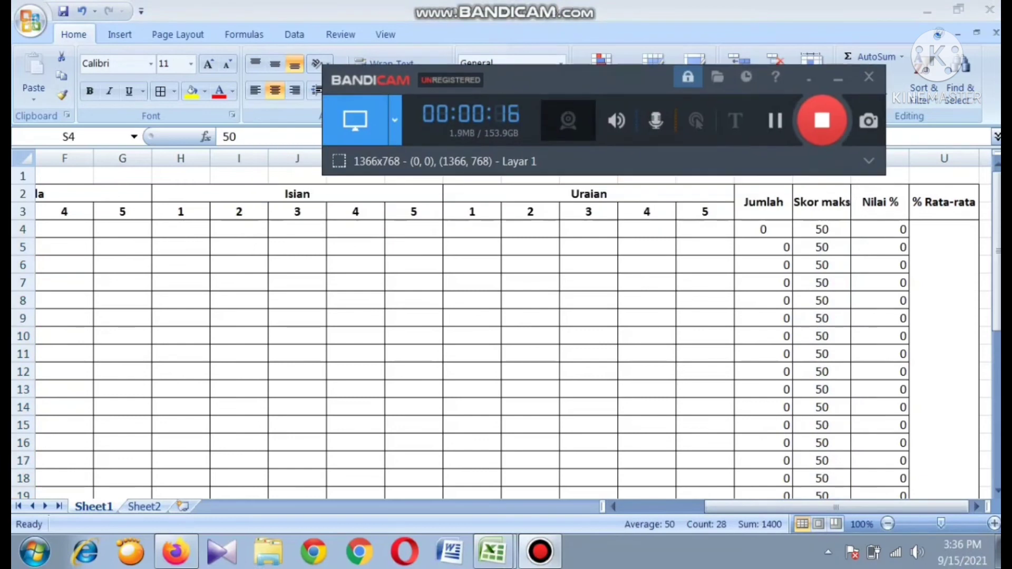
{"action": "left_click", "coordinate": [836, 507]}
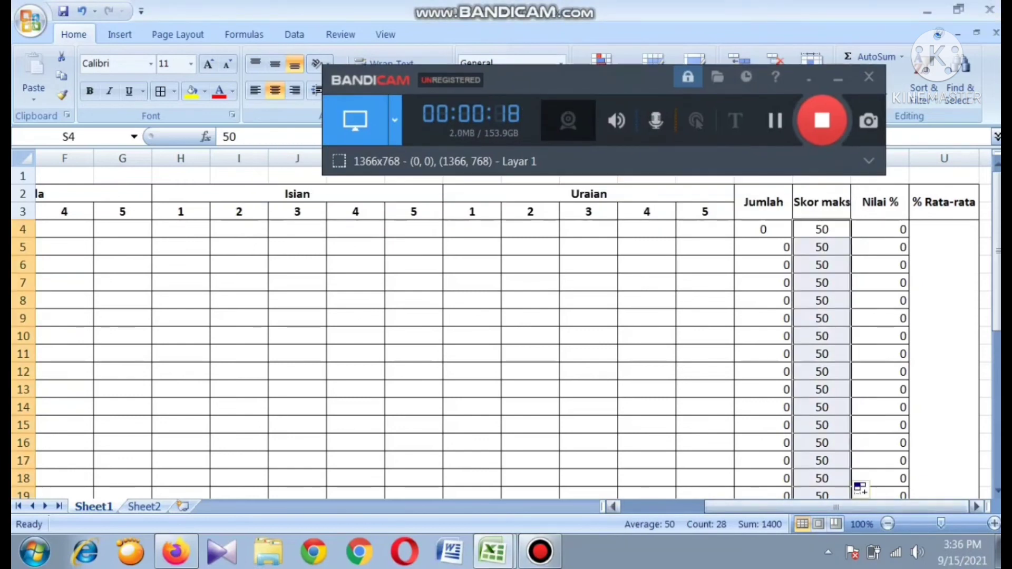
{"action": "left_click", "coordinate": [646, 390]}
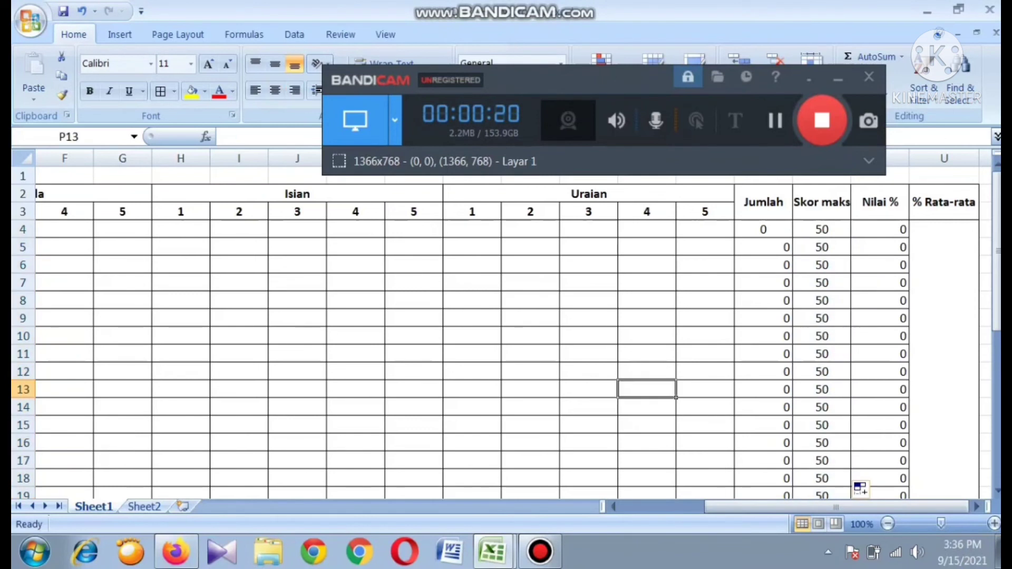
{"action": "left_click", "coordinate": [839, 79]}
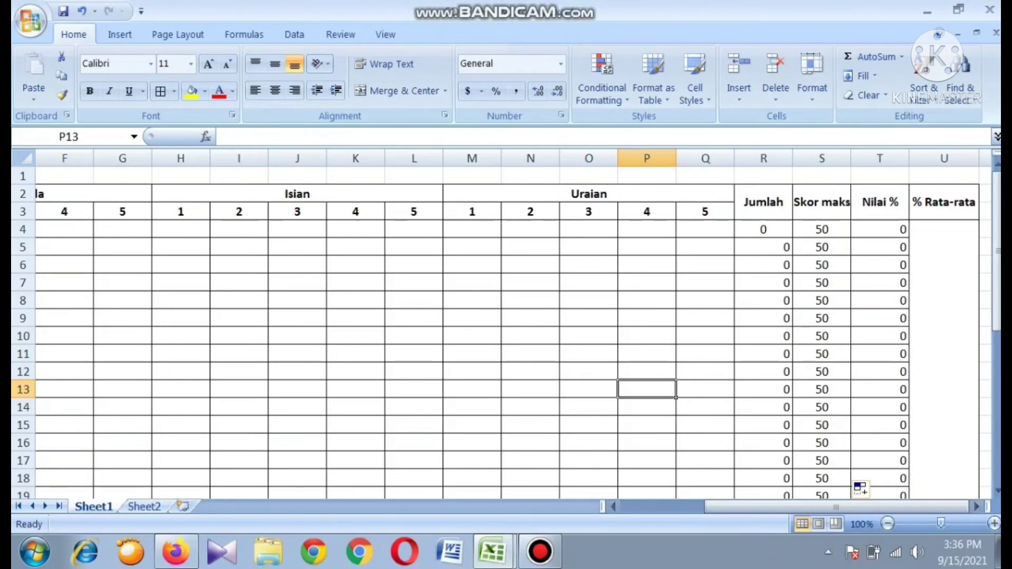
Step: Switch to the Soal PTS I Bindo & PPKn_ H1 2021-2022 workbook and look over its student names and scores
{"action": "mouse_move", "coordinate": [493, 551]}
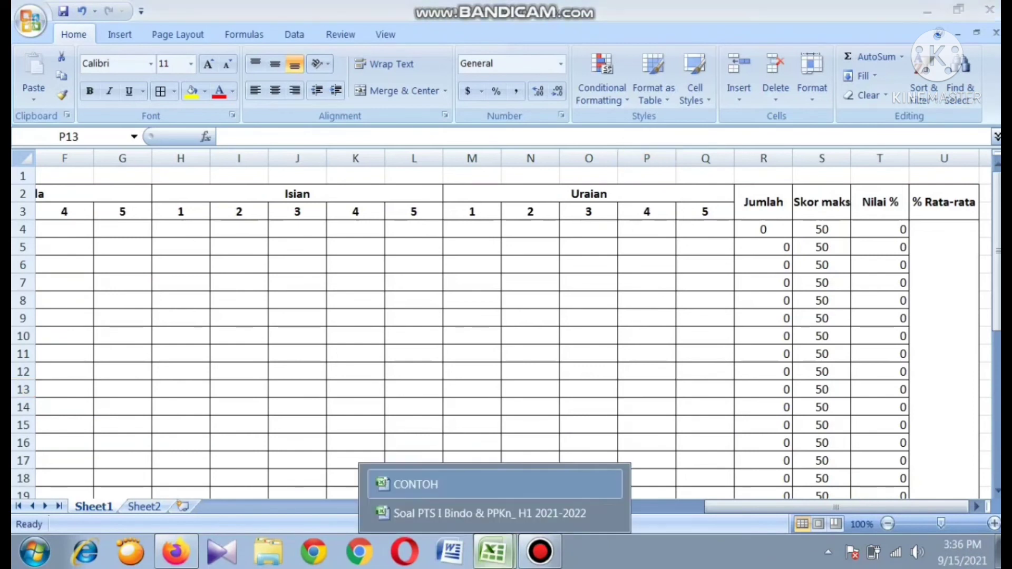
{"action": "left_click", "coordinate": [485, 513]}
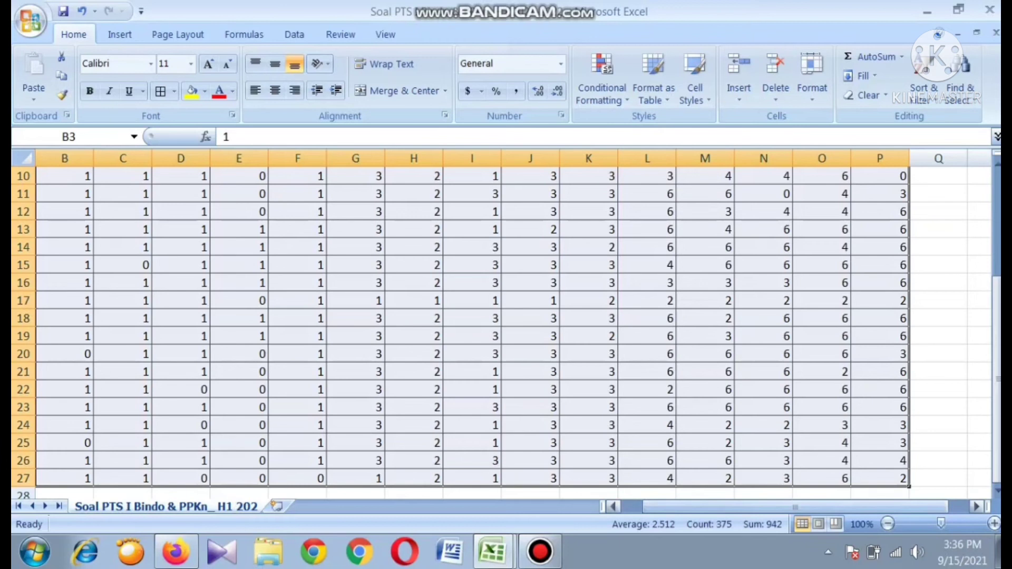
{"action": "left_click_drag", "start_coordinate": [695, 507], "coordinate": [671, 507]}
{"action": "left_click", "coordinate": [609, 407]}
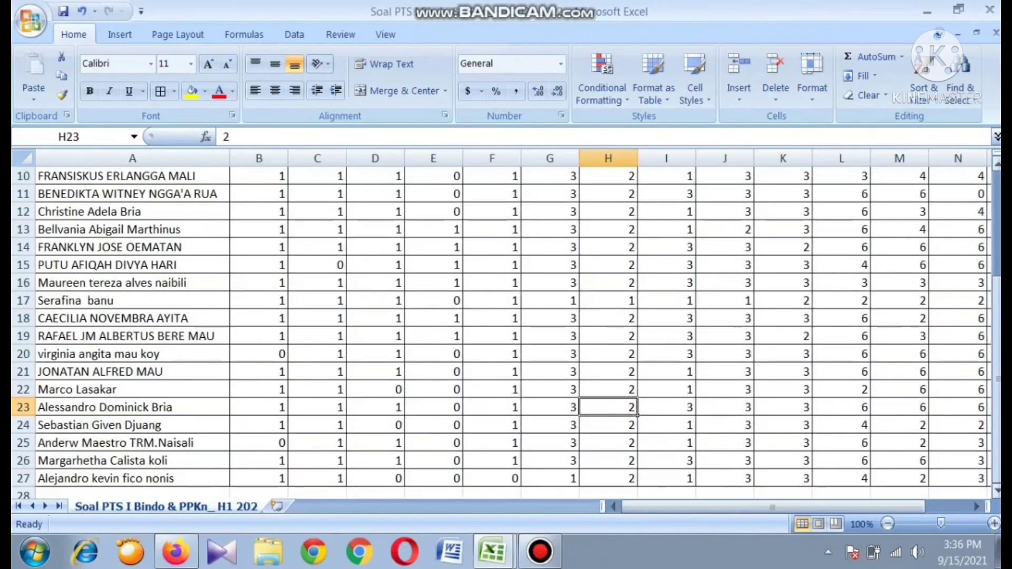
{"action": "mouse_move", "coordinate": [996, 339]}
{"action": "left_mouse_down"}
{"action": "mouse_move", "coordinate": [997, 258]}
{"action": "mouse_move", "coordinate": [996, 330]}
{"action": "left_mouse_up"}
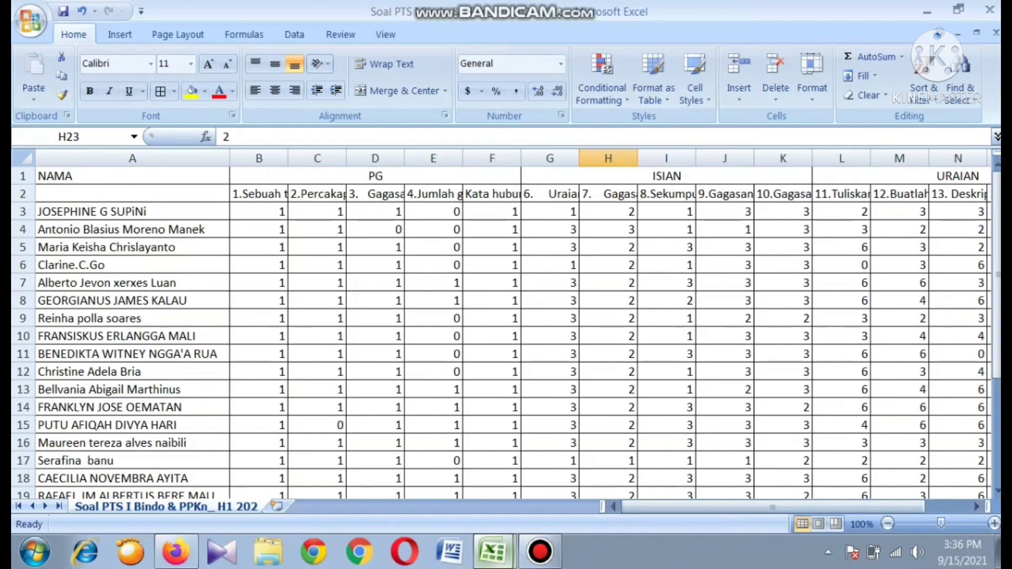
Step: Return to the CONTOH workbook and examine the Jumlah and Nilai % column headings
{"action": "left_click", "coordinate": [493, 552]}
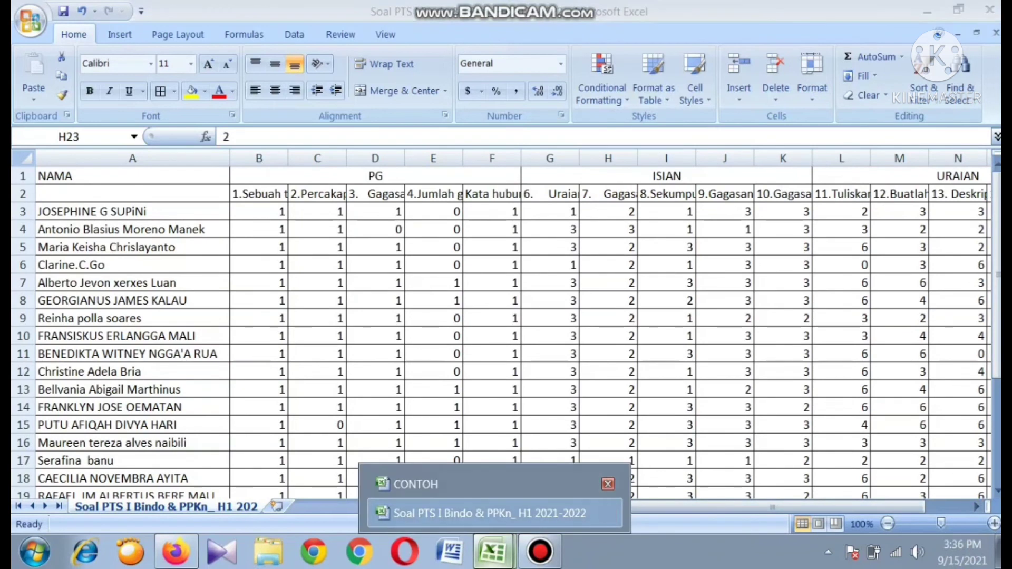
{"action": "left_click", "coordinate": [417, 484]}
{"action": "left_click", "coordinate": [837, 507]}
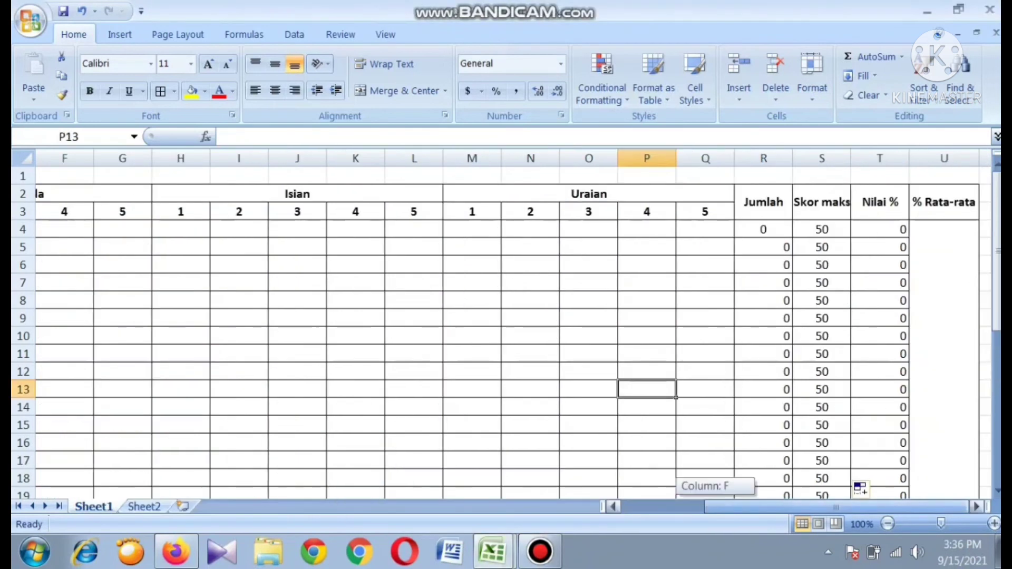
{"action": "left_click", "coordinate": [764, 202]}
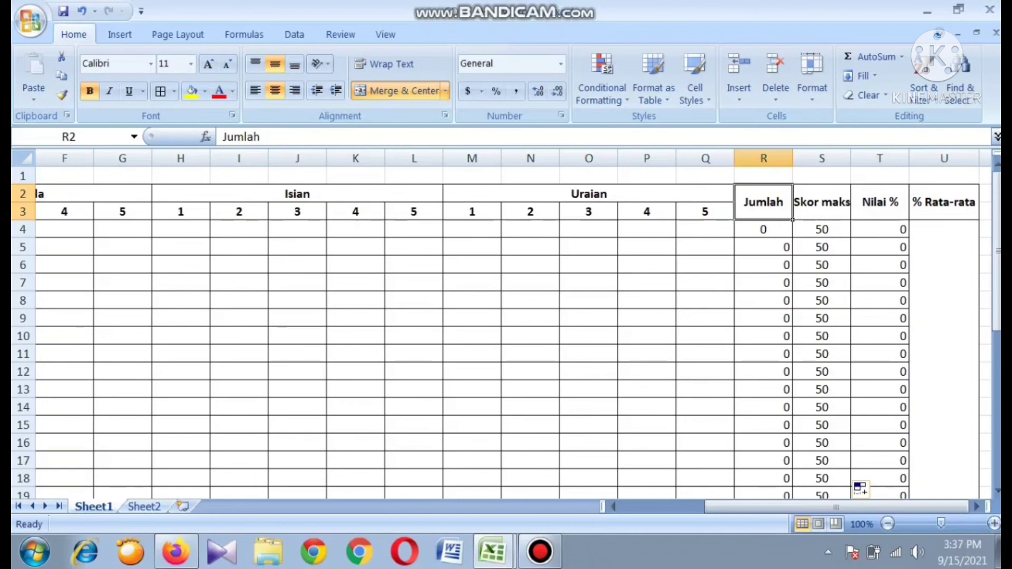
{"action": "left_click", "coordinate": [880, 203]}
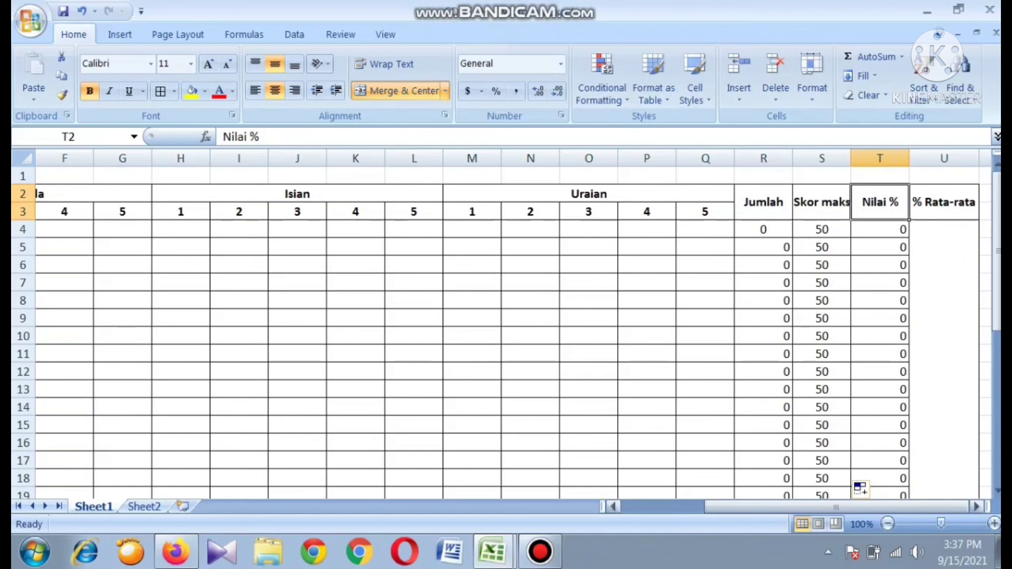
Step: Inspect the formulas in the Jumlah, Skor maks, % and Rata-rata % summary rows below the student list
{"action": "left_click_drag", "start_coordinate": [996, 249], "coordinate": [996, 401]}
{"action": "left_click_drag", "start_coordinate": [791, 508], "coordinate": [709, 507]}
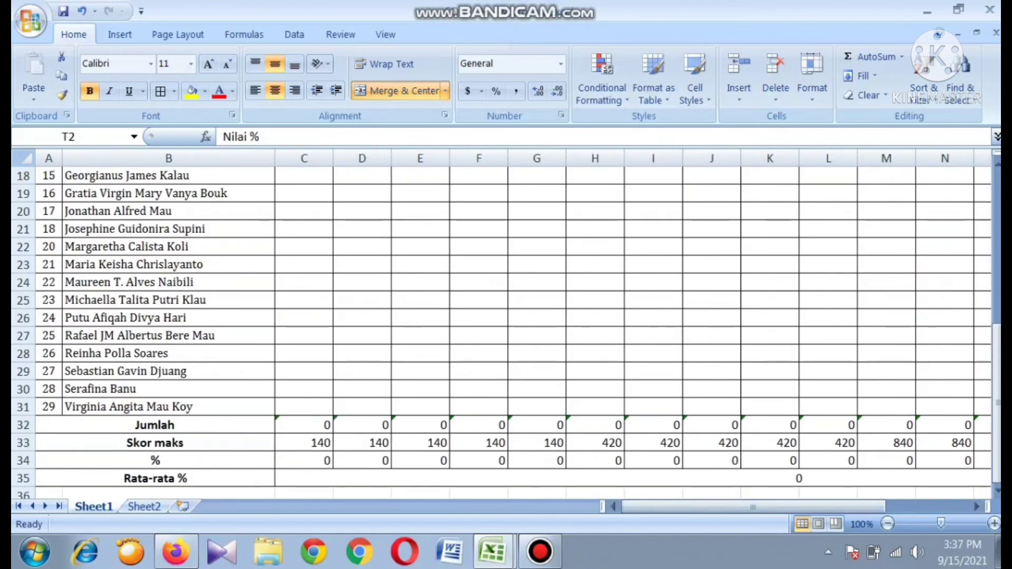
{"action": "left_click", "coordinate": [304, 425]}
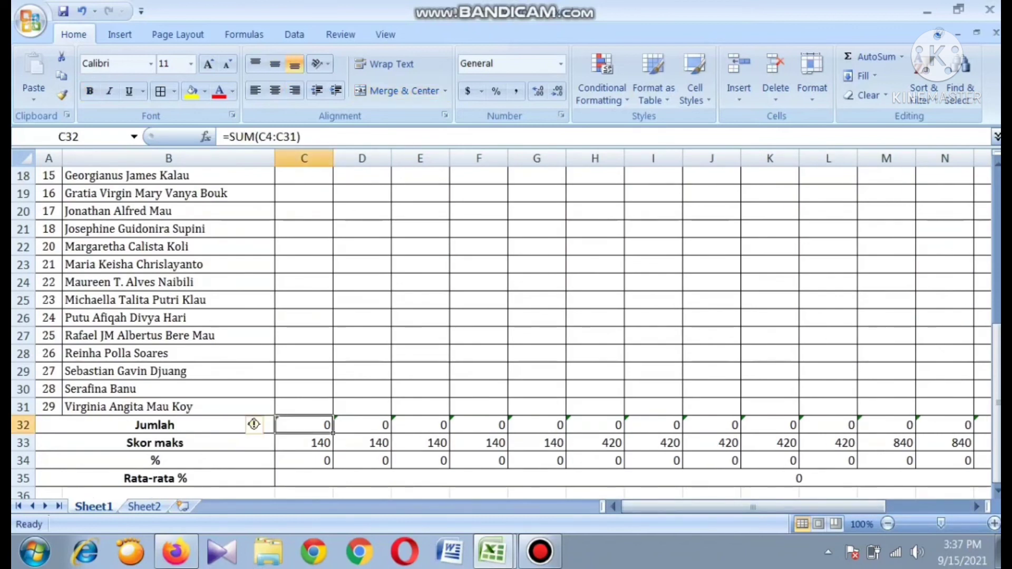
{"action": "left_click", "coordinate": [362, 425]}
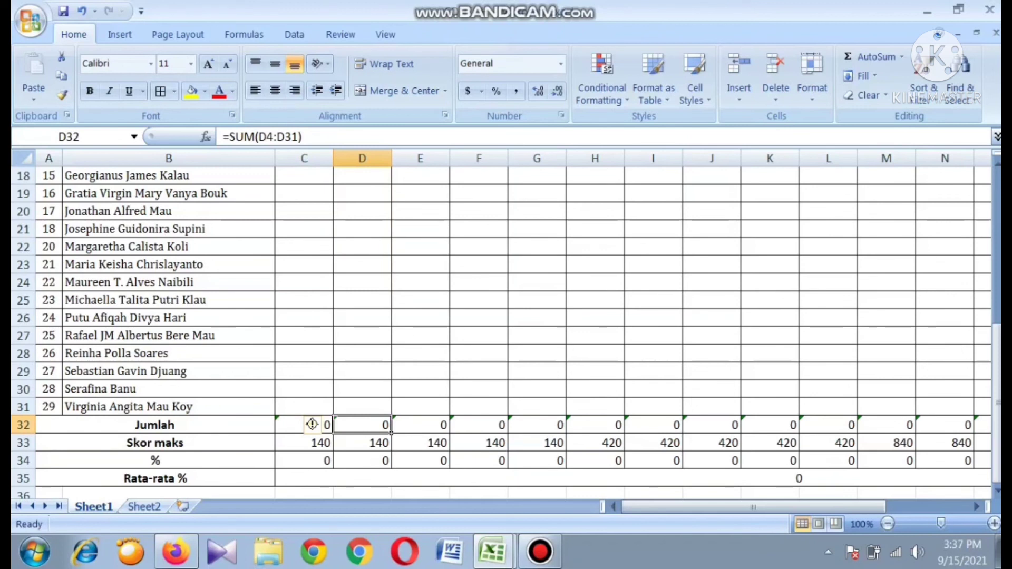
{"action": "left_click", "coordinate": [304, 443]}
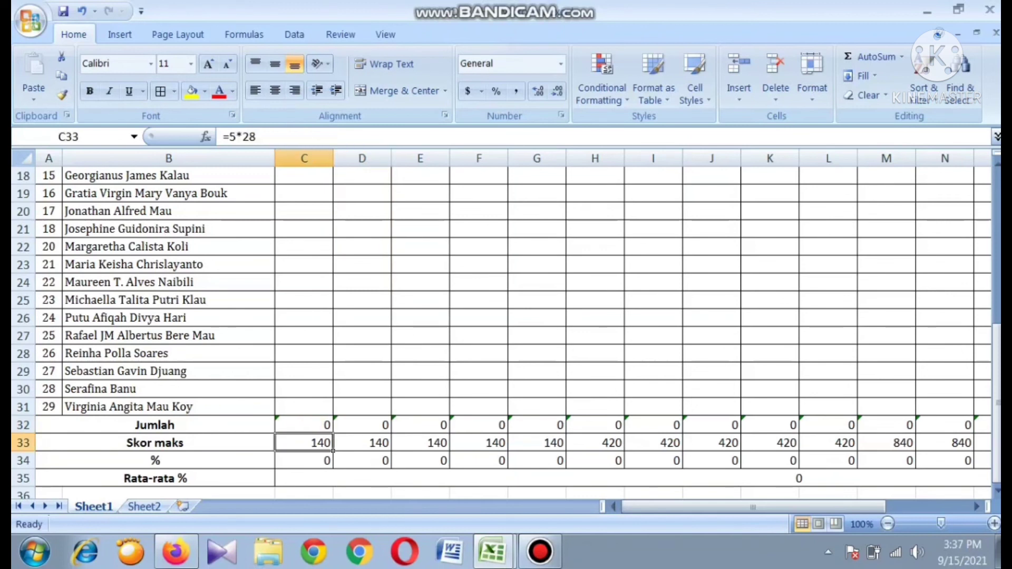
{"action": "left_click", "coordinate": [362, 443]}
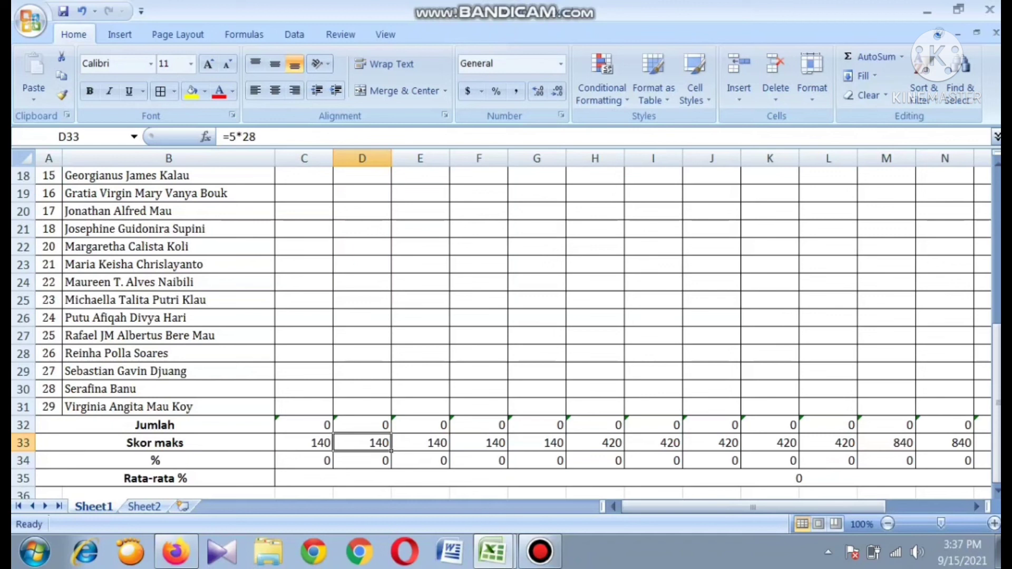
{"action": "left_click", "coordinate": [330, 464]}
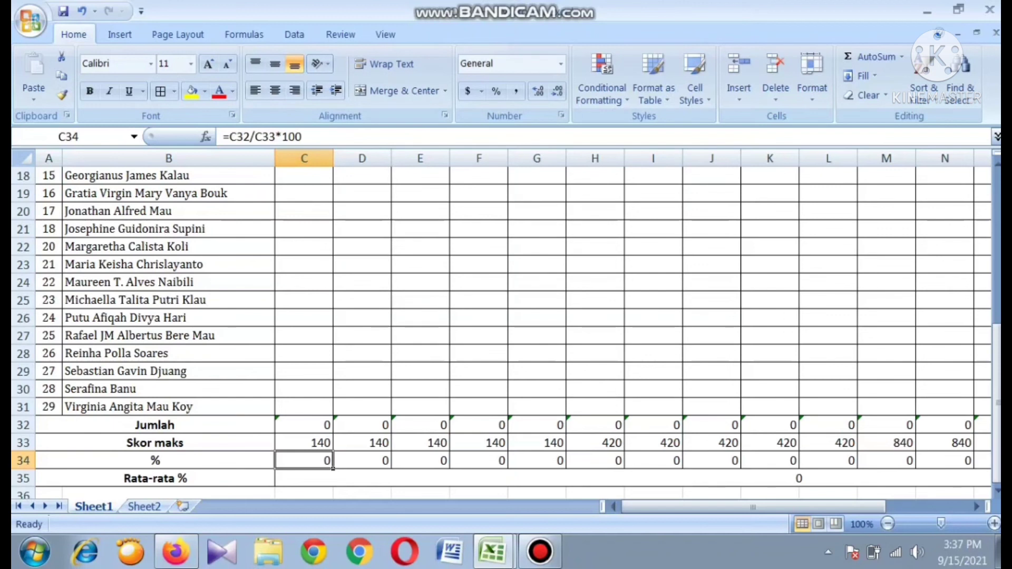
{"action": "key", "text": "Down"}
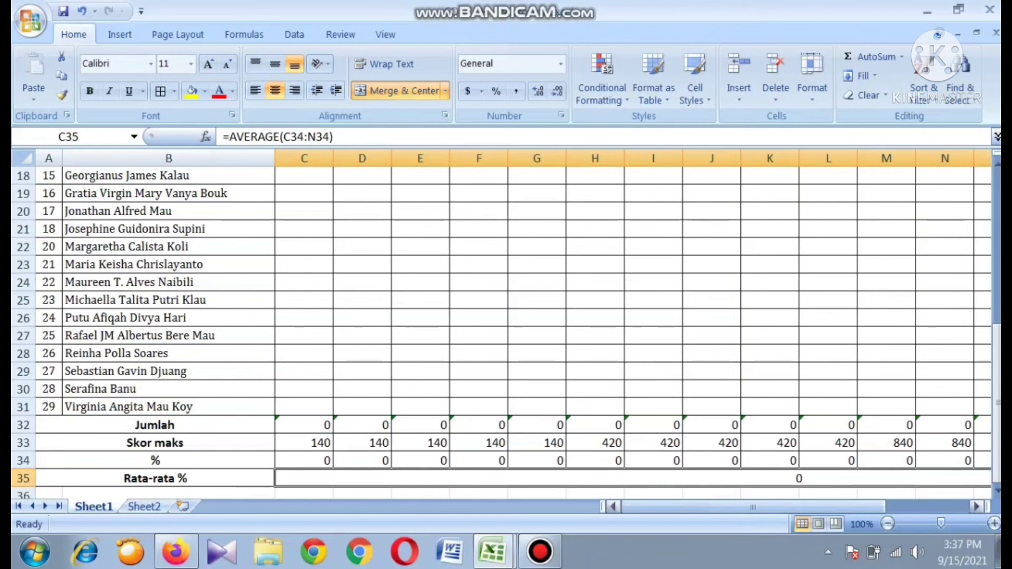
Step: Review the template's column layout from % Rata-rata back to the No and Nama columns
{"action": "left_click_drag", "start_coordinate": [753, 507], "coordinate": [836, 507]}
{"action": "left_click_drag", "start_coordinate": [996, 403], "coordinate": [997, 250]}
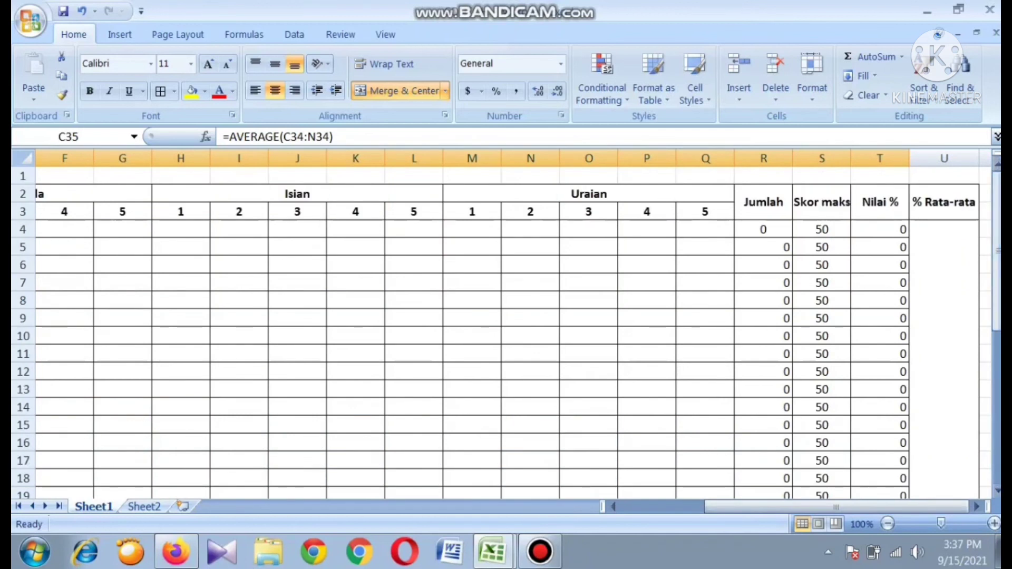
{"action": "left_click_drag", "start_coordinate": [836, 507], "coordinate": [753, 508]}
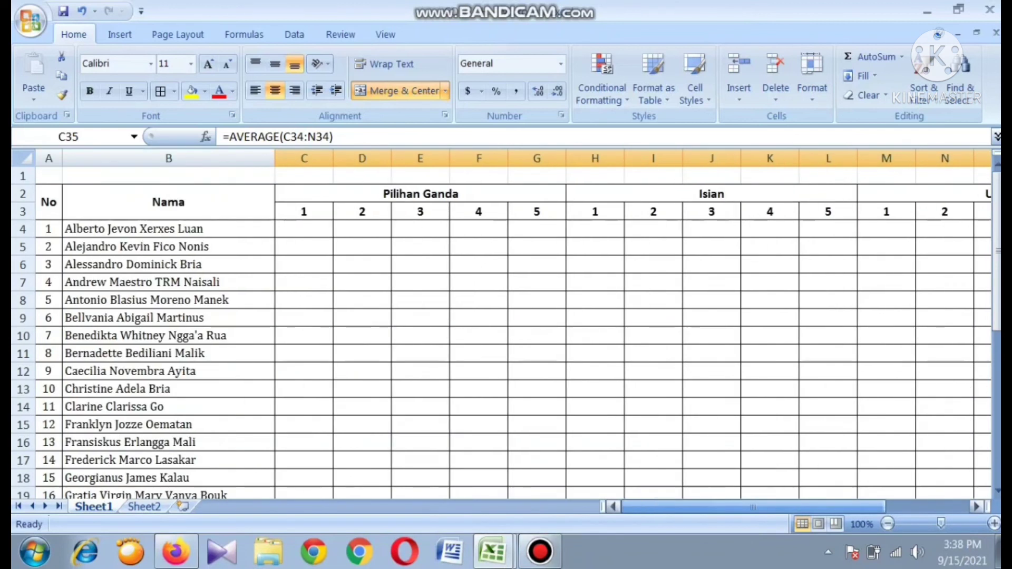
Step: Switch to the Soal PTS I Bindo & PPKn_ H1 2021-2022 workbook and examine its student names and adjacent PG scores
{"action": "mouse_move", "coordinate": [493, 552]}
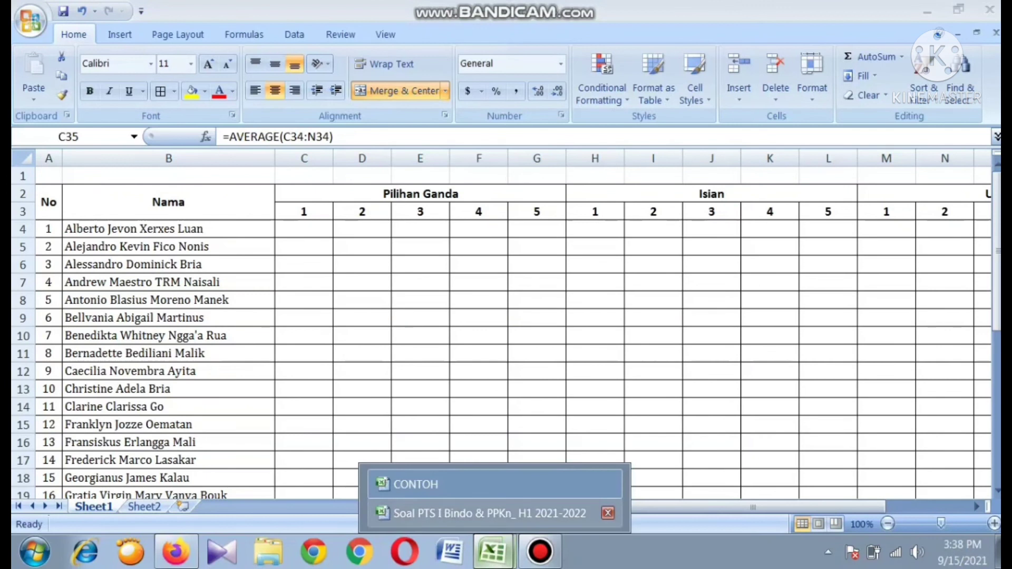
{"action": "left_click", "coordinate": [490, 513]}
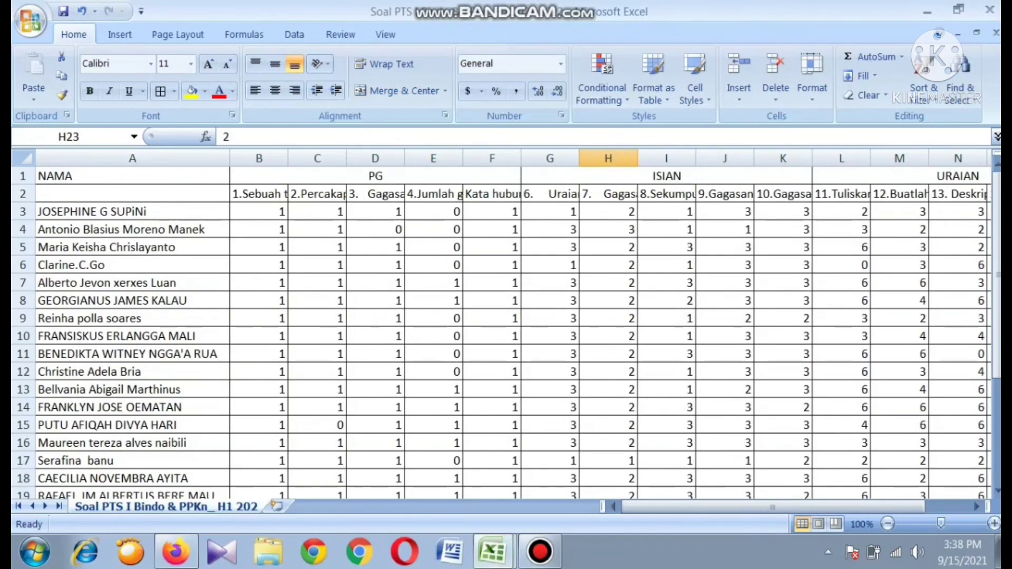
{"action": "left_click", "coordinate": [259, 212]}
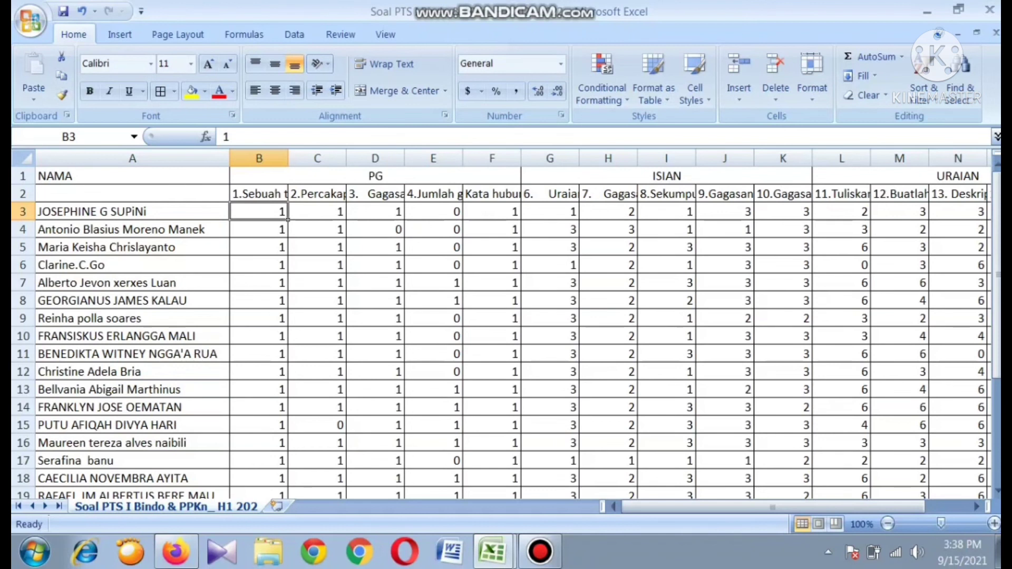
{"action": "left_click_drag", "start_coordinate": [222, 212], "coordinate": [230, 344]}
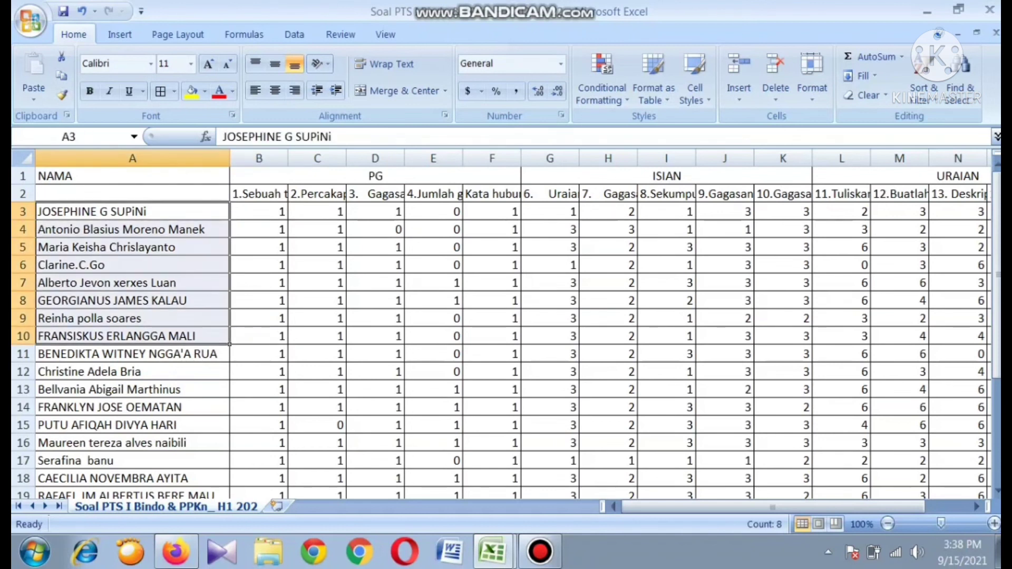
{"action": "left_click_drag", "start_coordinate": [259, 212], "coordinate": [458, 321]}
{"action": "left_click", "coordinate": [133, 230]}
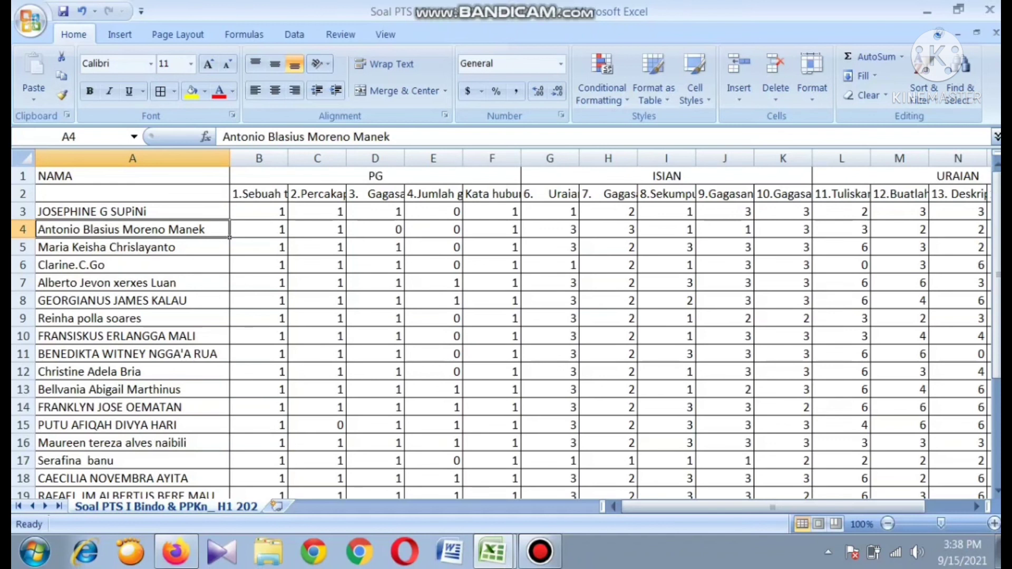
Step: Copy all students' PG, ISIAN and URAIAN scores, cells B3:P27, from the Soal PTS I Bindo & PPKn_ H1 2021-2022 workbook
{"action": "left_click", "coordinate": [259, 212]}
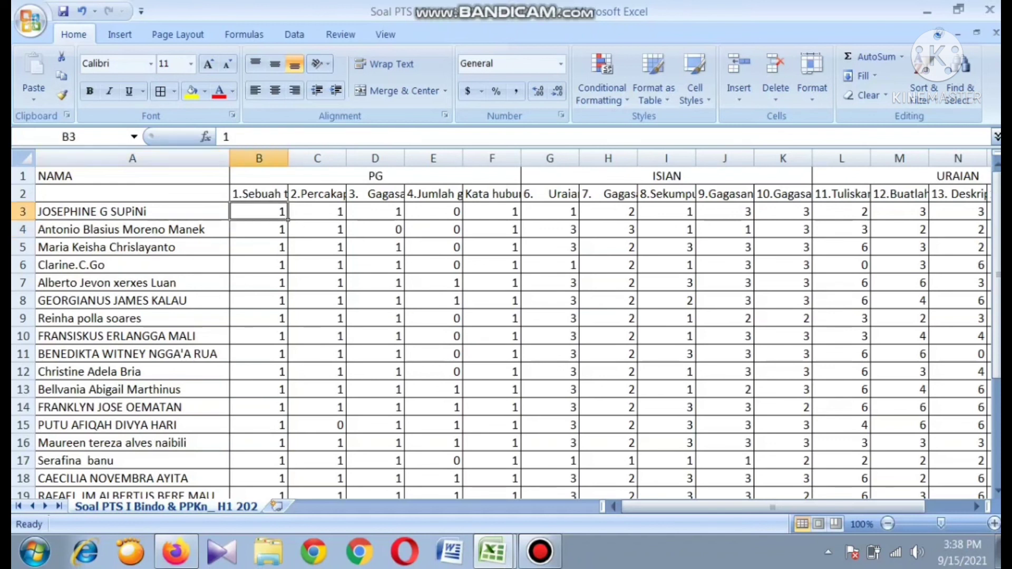
{"action": "left_click", "coordinate": [317, 212]}
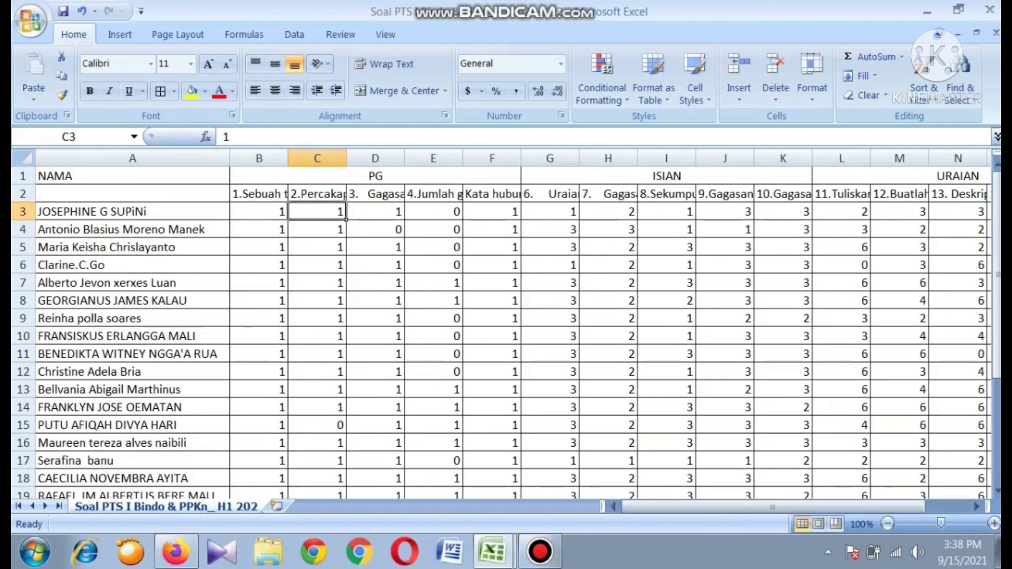
{"action": "left_click", "coordinate": [259, 212]}
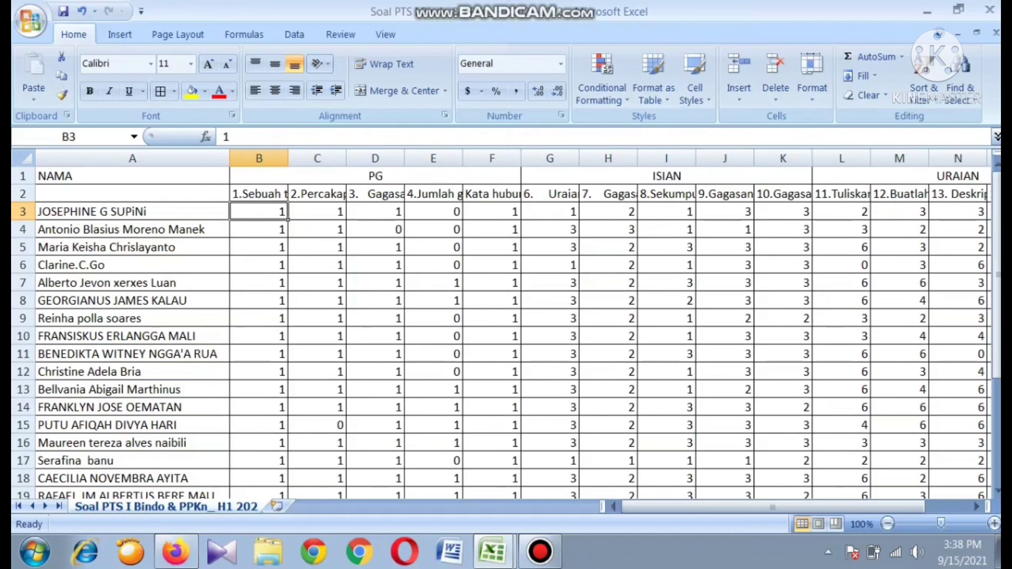
{"action": "left_click", "coordinate": [259, 247]}
{"action": "left_click", "coordinate": [258, 211]}
{"action": "left_click_drag", "start_coordinate": [274, 212], "coordinate": [909, 467]}
{"action": "key", "text": "ctrl+c"}
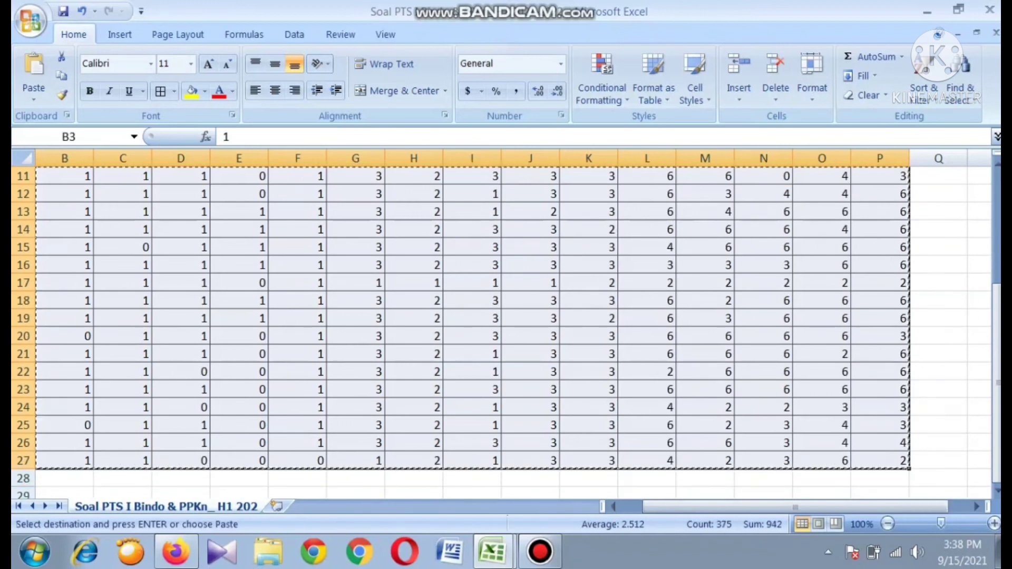
Step: Switch to the CONTOH workbook and paste the copied scores into Sheet1 starting at cell C4
{"action": "left_click", "coordinate": [492, 552]}
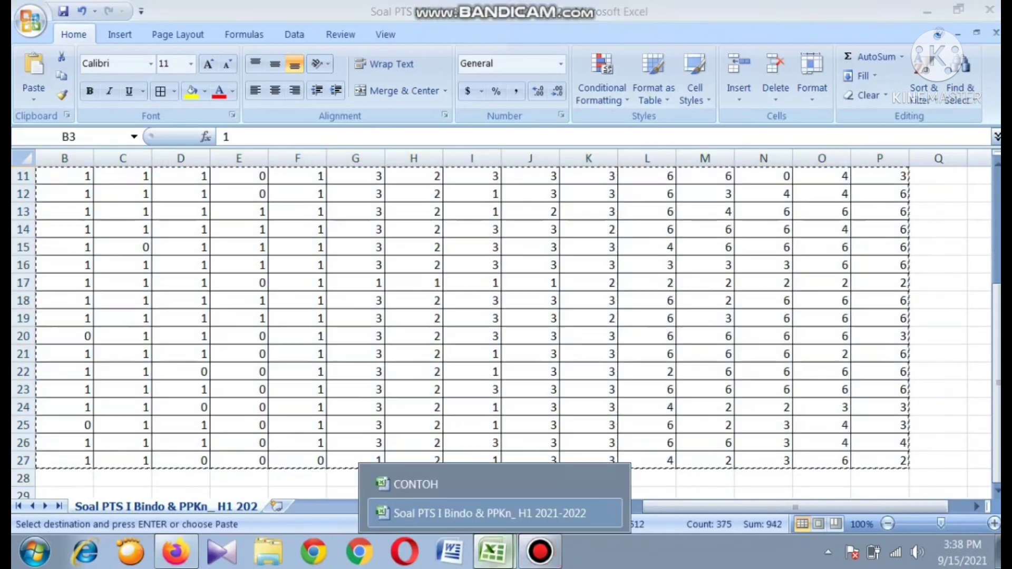
{"action": "left_click", "coordinate": [413, 481]}
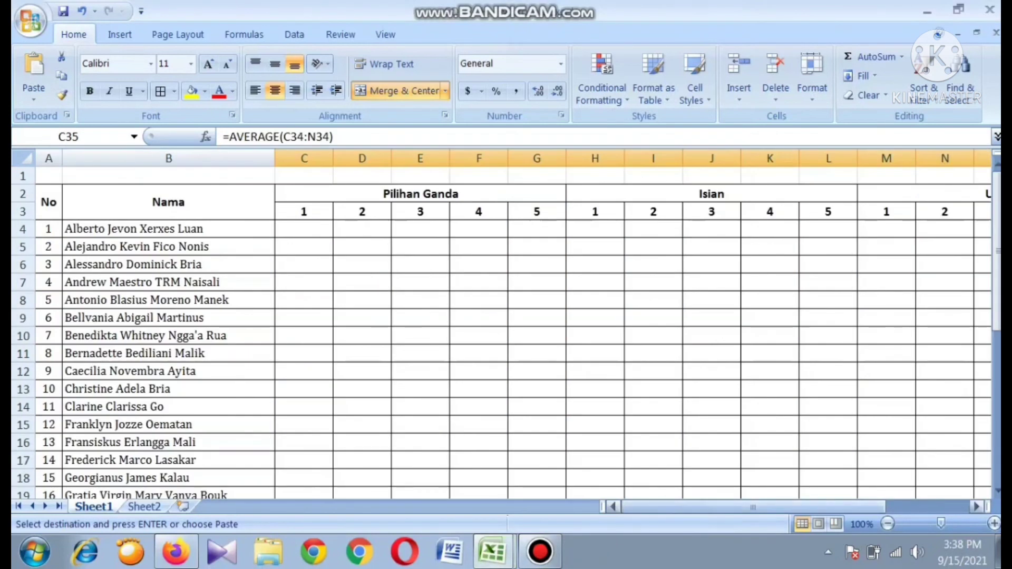
{"action": "left_click", "coordinate": [304, 229]}
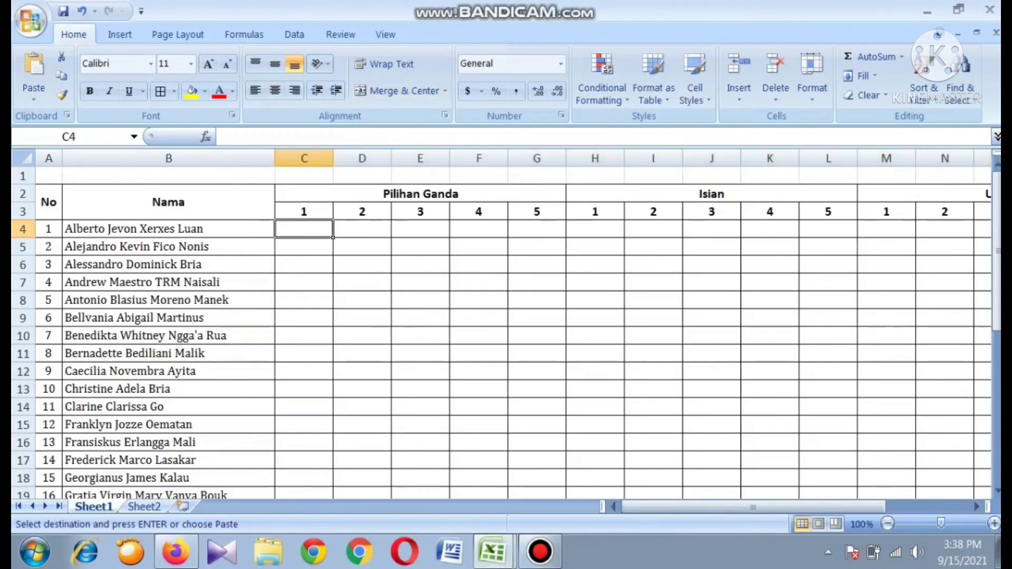
{"action": "key", "text": "ctrl+v"}
{"action": "left_click_drag", "start_coordinate": [770, 460], "coordinate": [889, 319]}
{"action": "left_click_drag", "start_coordinate": [997, 211], "coordinate": [997, 340]}
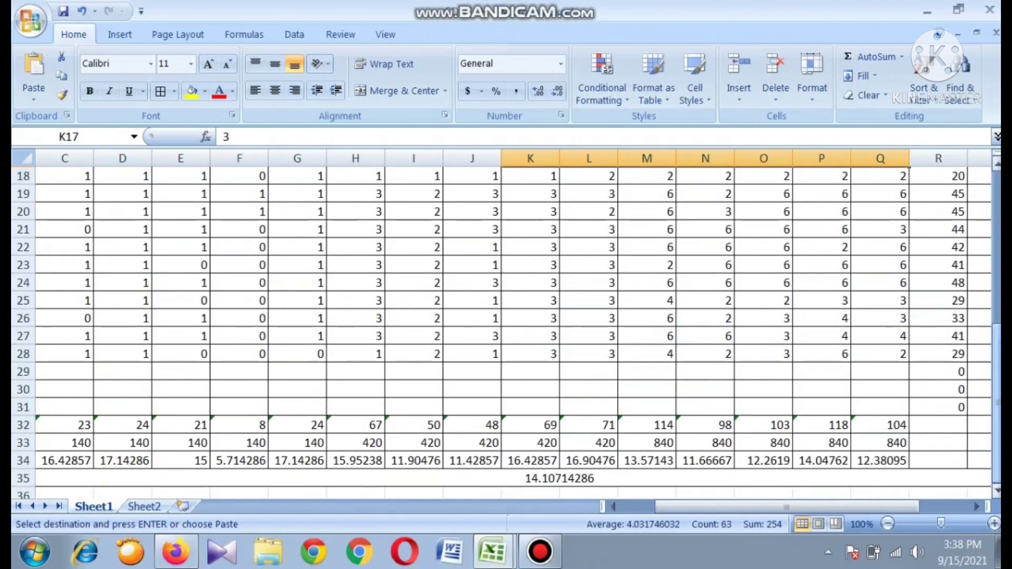
Step: Copy the score rows in C26:Q28 and paste them into the three empty student rows starting at C29
{"action": "left_click_drag", "start_coordinate": [787, 507], "coordinate": [752, 507]}
{"action": "left_click", "coordinate": [316, 318]}
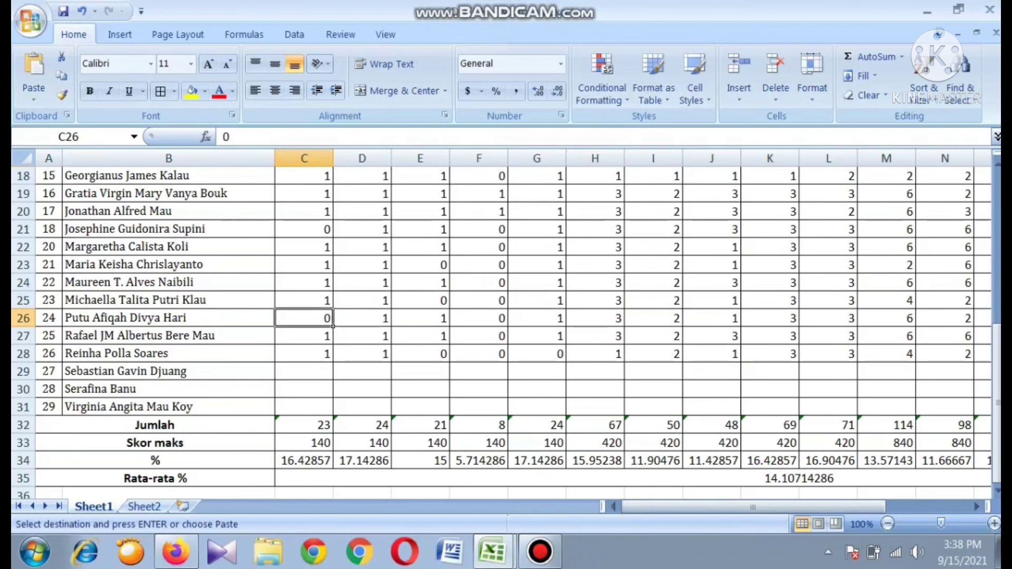
{"action": "left_click_drag", "start_coordinate": [331, 322], "coordinate": [909, 363]}
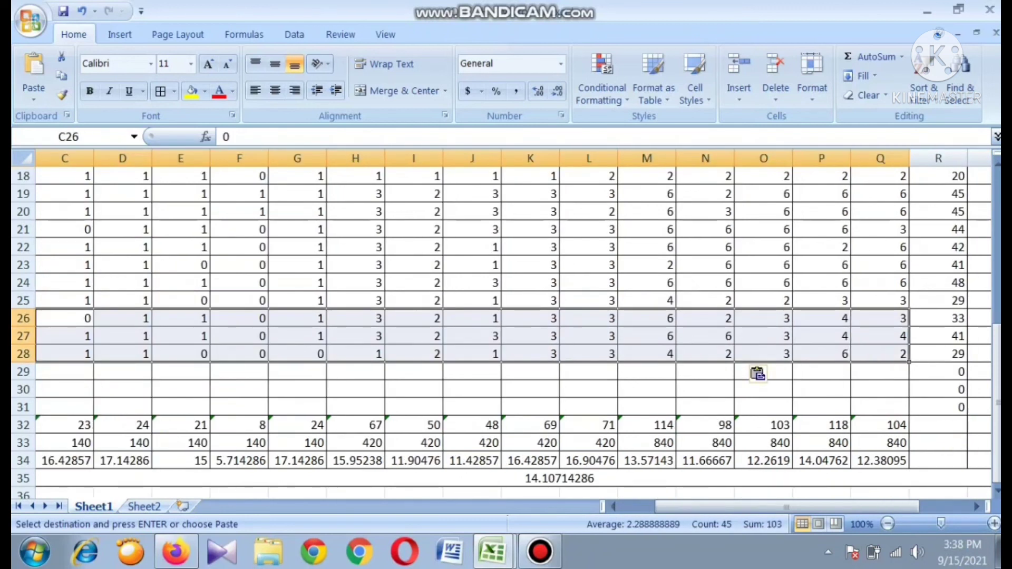
{"action": "key", "text": "ctrl+c"}
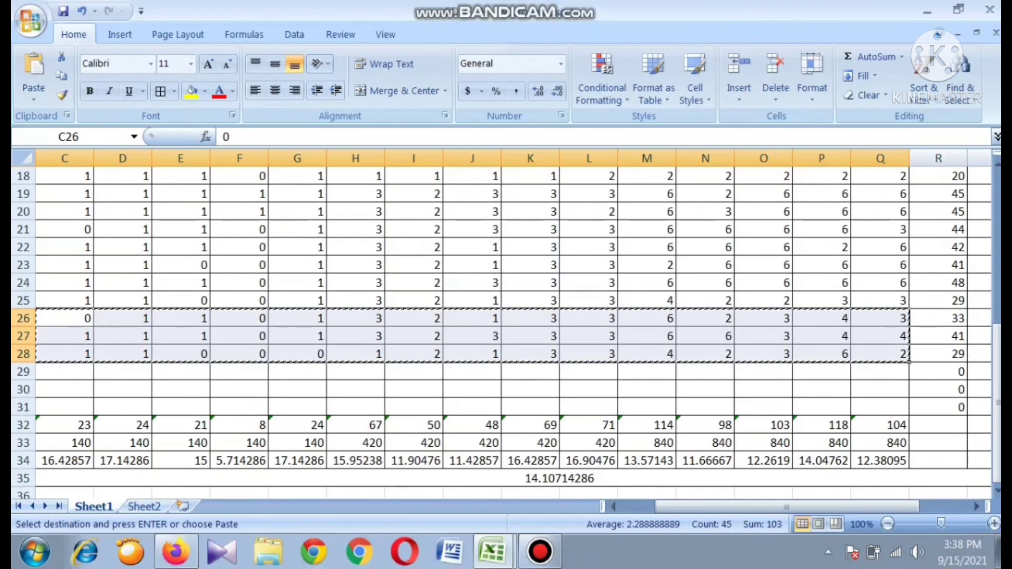
{"action": "left_click_drag", "start_coordinate": [786, 507], "coordinate": [752, 507]}
{"action": "left_click", "coordinate": [304, 371]}
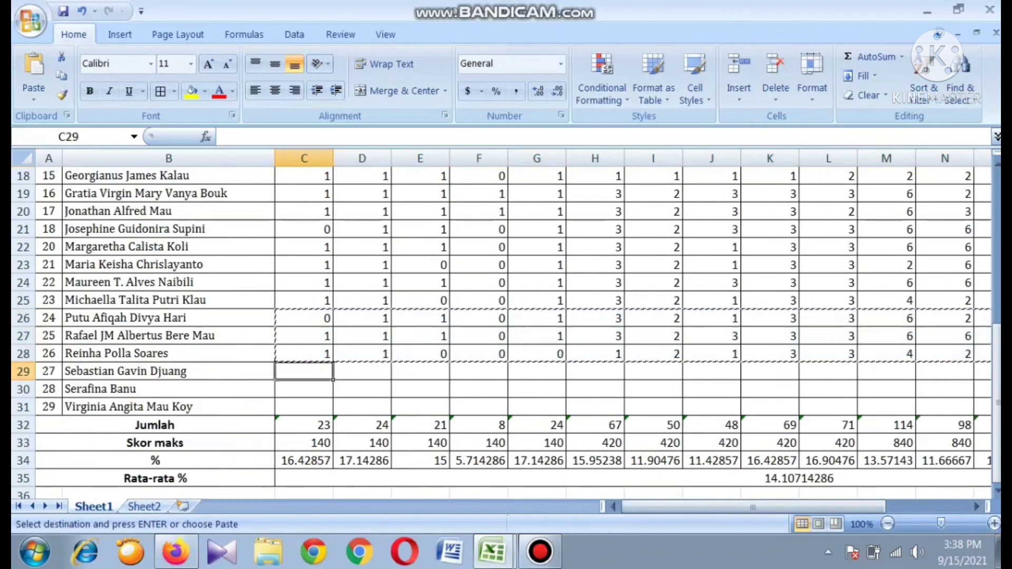
{"action": "key", "text": "ctrl+v"}
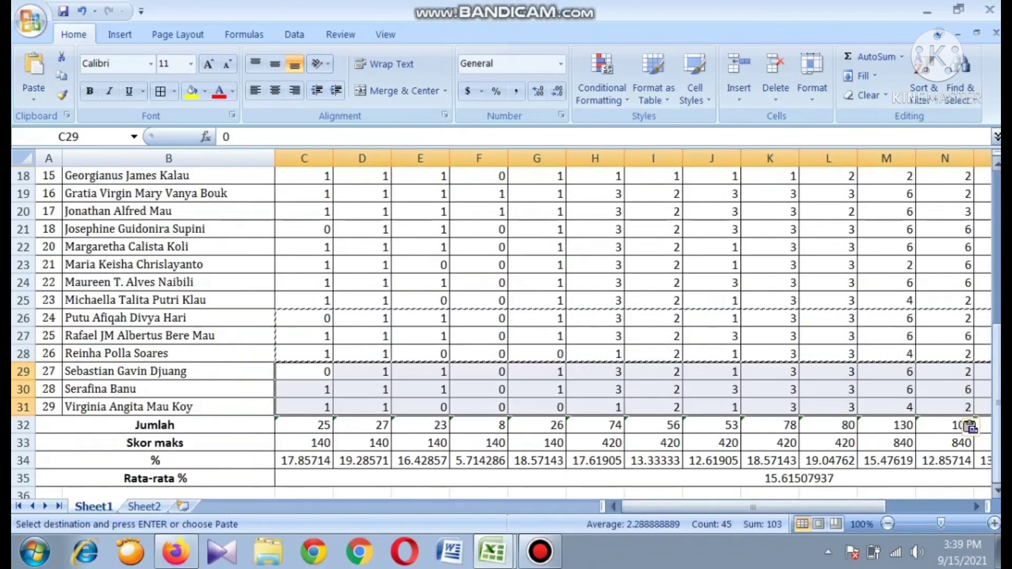
Step: Review the filled template's Jumlah, Nilai % and % Rata-rata columns and the summary rows below the student list
{"action": "left_click_drag", "start_coordinate": [754, 507], "coordinate": [838, 507]}
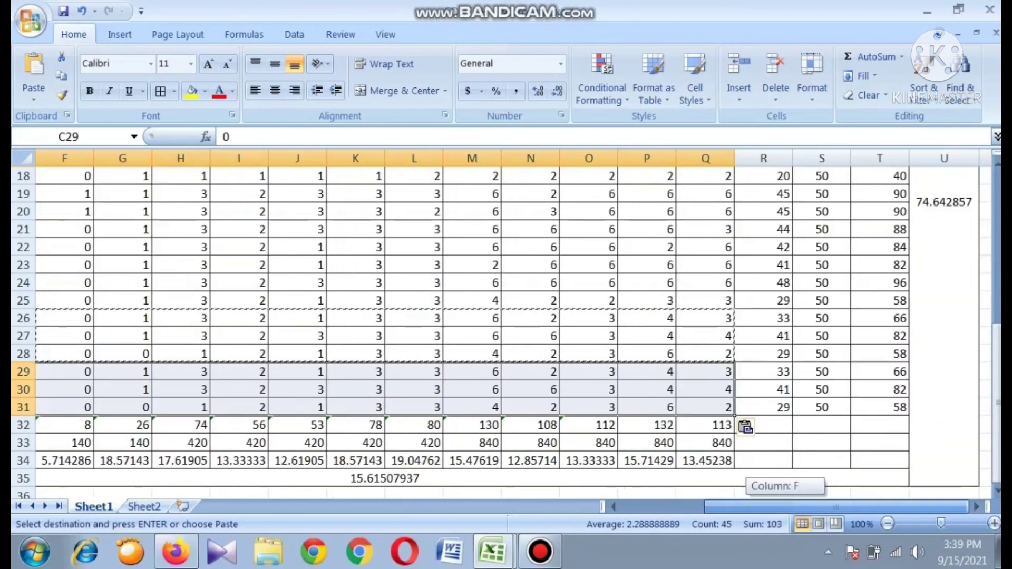
{"action": "left_click_drag", "start_coordinate": [997, 385], "coordinate": [996, 231]}
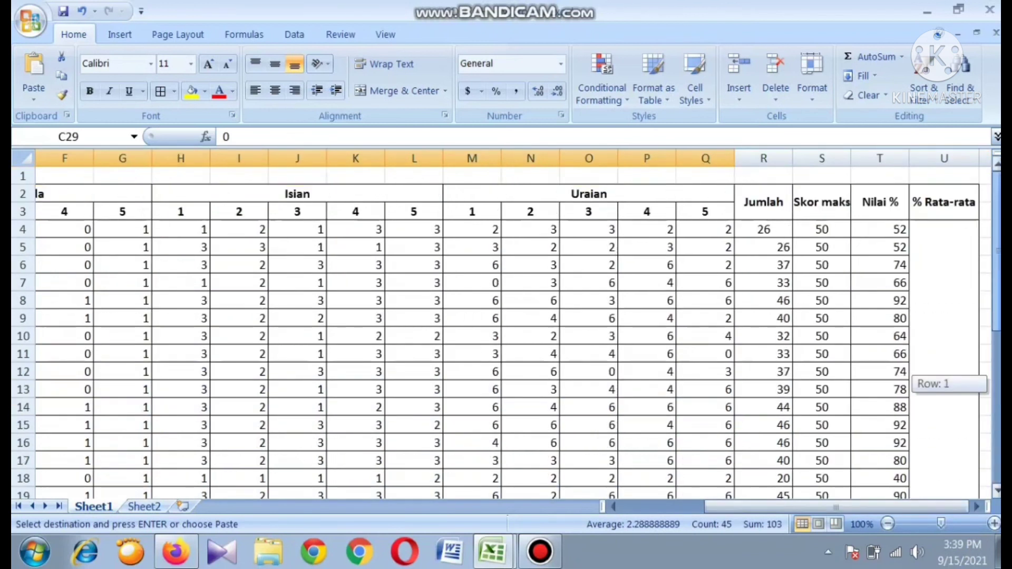
{"action": "left_click_drag", "start_coordinate": [836, 507], "coordinate": [754, 507]}
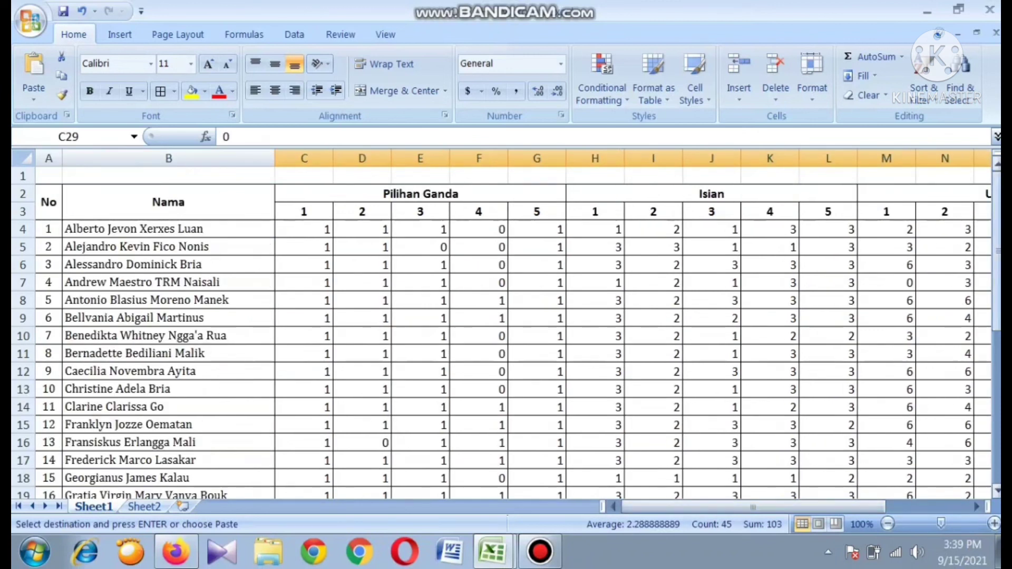
{"action": "left_click_drag", "start_coordinate": [997, 289], "coordinate": [996, 427]}
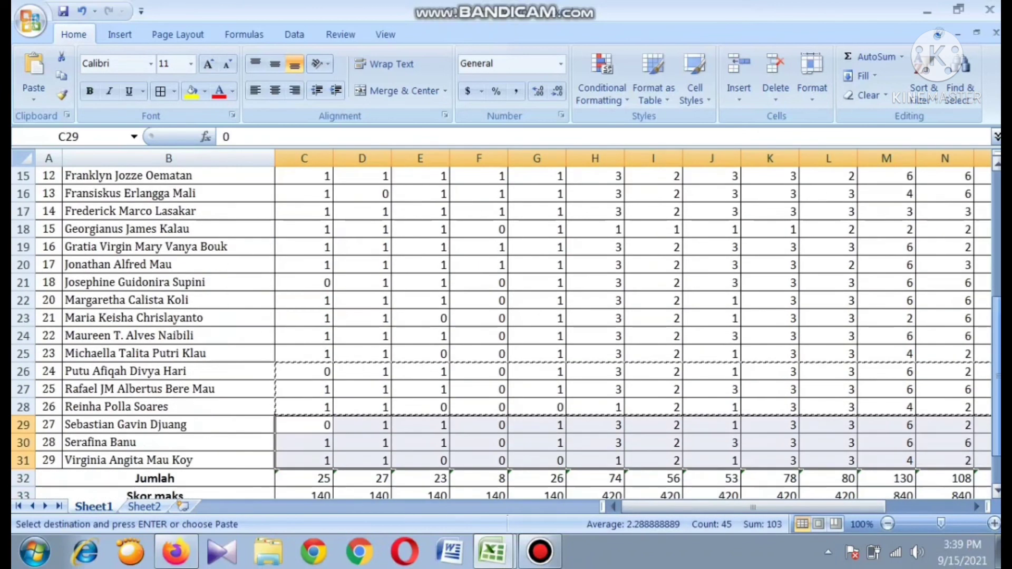
{"action": "left_click", "coordinate": [711, 425]}
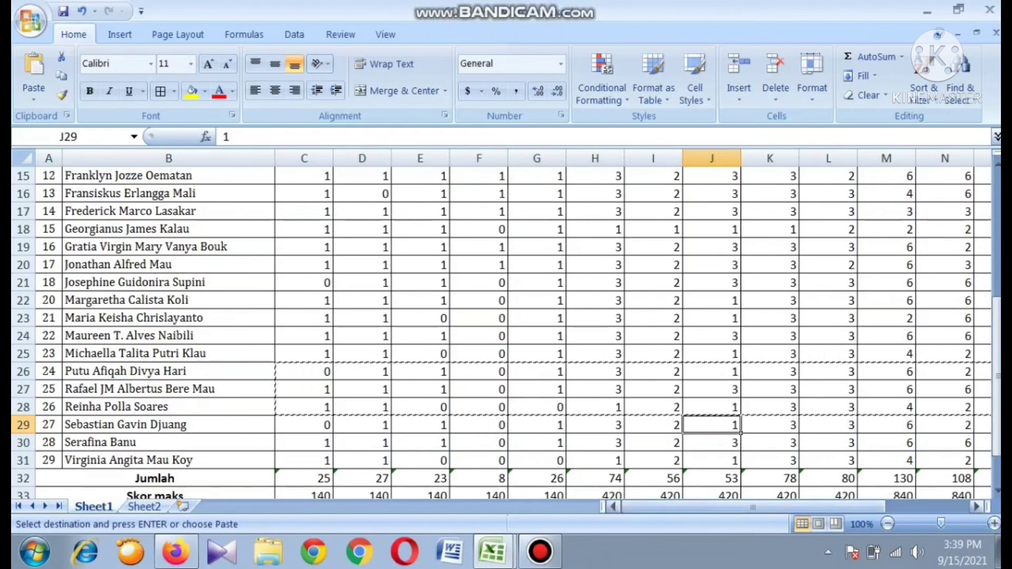
{"action": "mouse_move", "coordinate": [754, 507]}
{"action": "left_mouse_down"}
{"action": "mouse_move", "coordinate": [835, 507]}
{"action": "mouse_move", "coordinate": [754, 507]}
{"action": "left_mouse_up"}
{"action": "left_click_drag", "start_coordinate": [997, 343], "coordinate": [996, 370]}
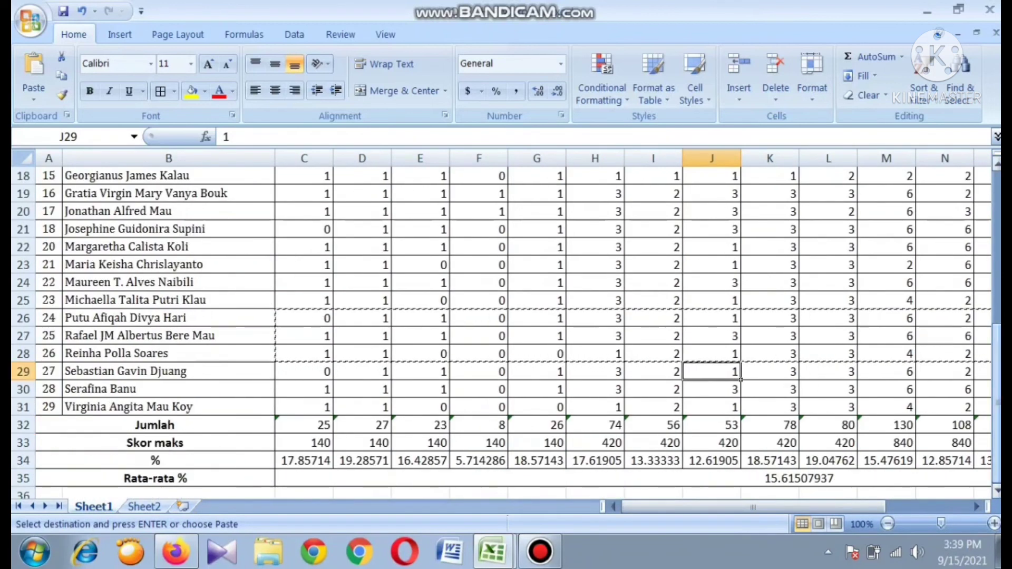
{"action": "left_click_drag", "start_coordinate": [996, 421], "coordinate": [996, 351]}
{"action": "left_click_drag", "start_coordinate": [996, 348], "coordinate": [996, 266]}
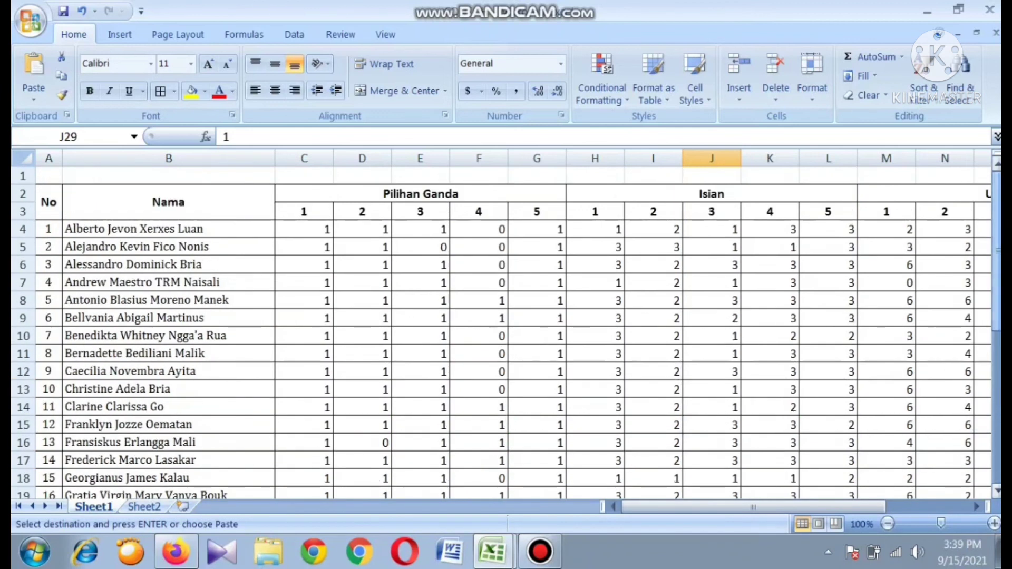
{"action": "mouse_move", "coordinate": [754, 507]}
{"action": "left_mouse_down"}
{"action": "mouse_move", "coordinate": [837, 507]}
{"action": "mouse_move", "coordinate": [753, 507]}
{"action": "left_mouse_up"}
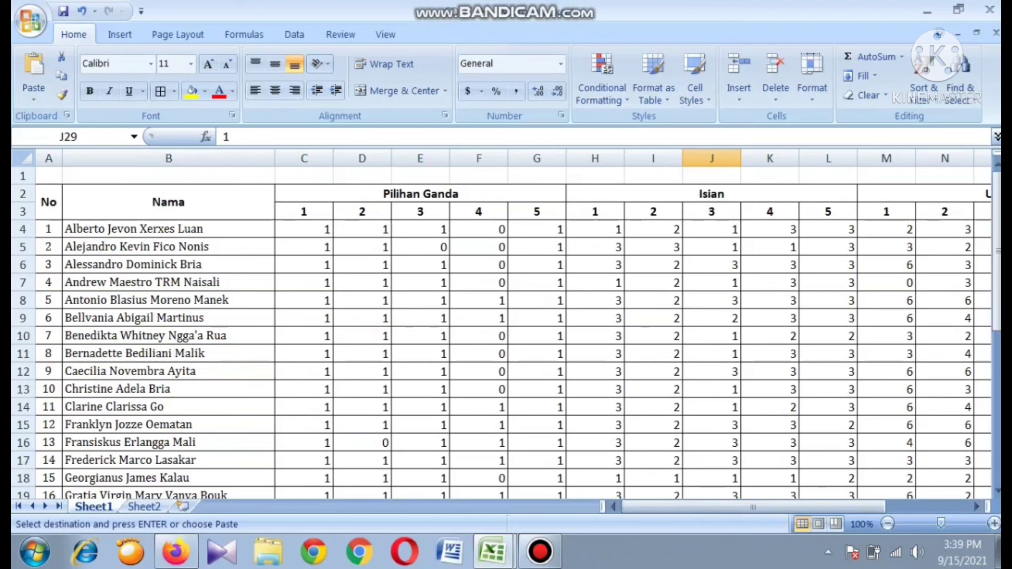
{"action": "left_click", "coordinate": [540, 552]}
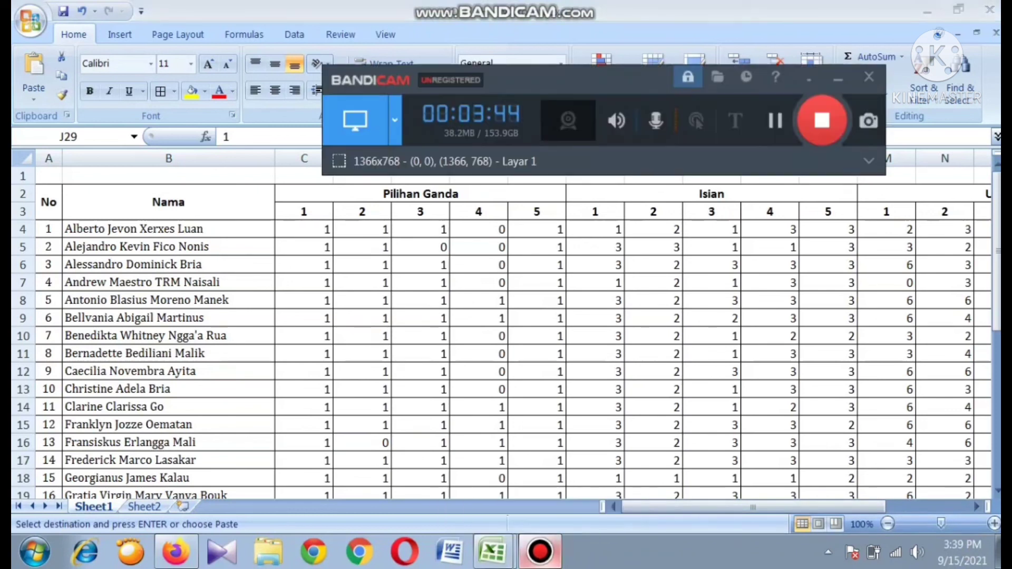